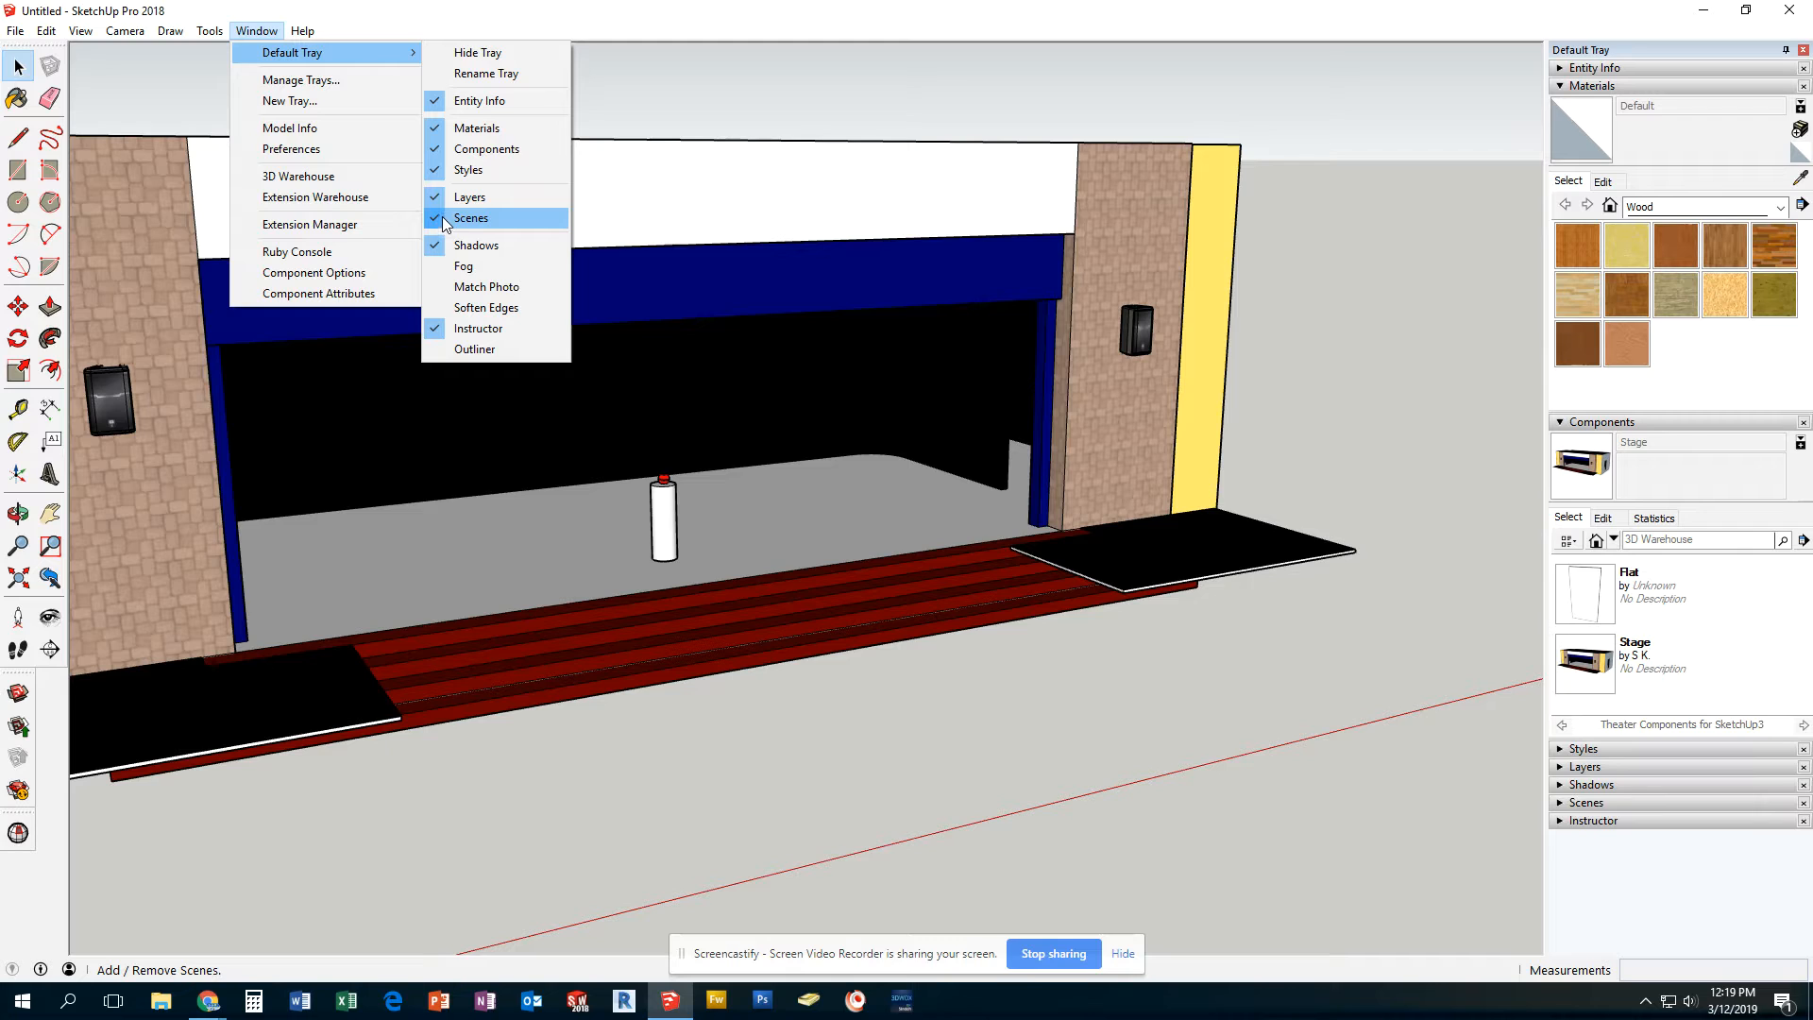
Collapse the Components and Materials sections and expand the Scenes section in the default tray.
{"action": "left_click", "coordinate": [269, 36]}
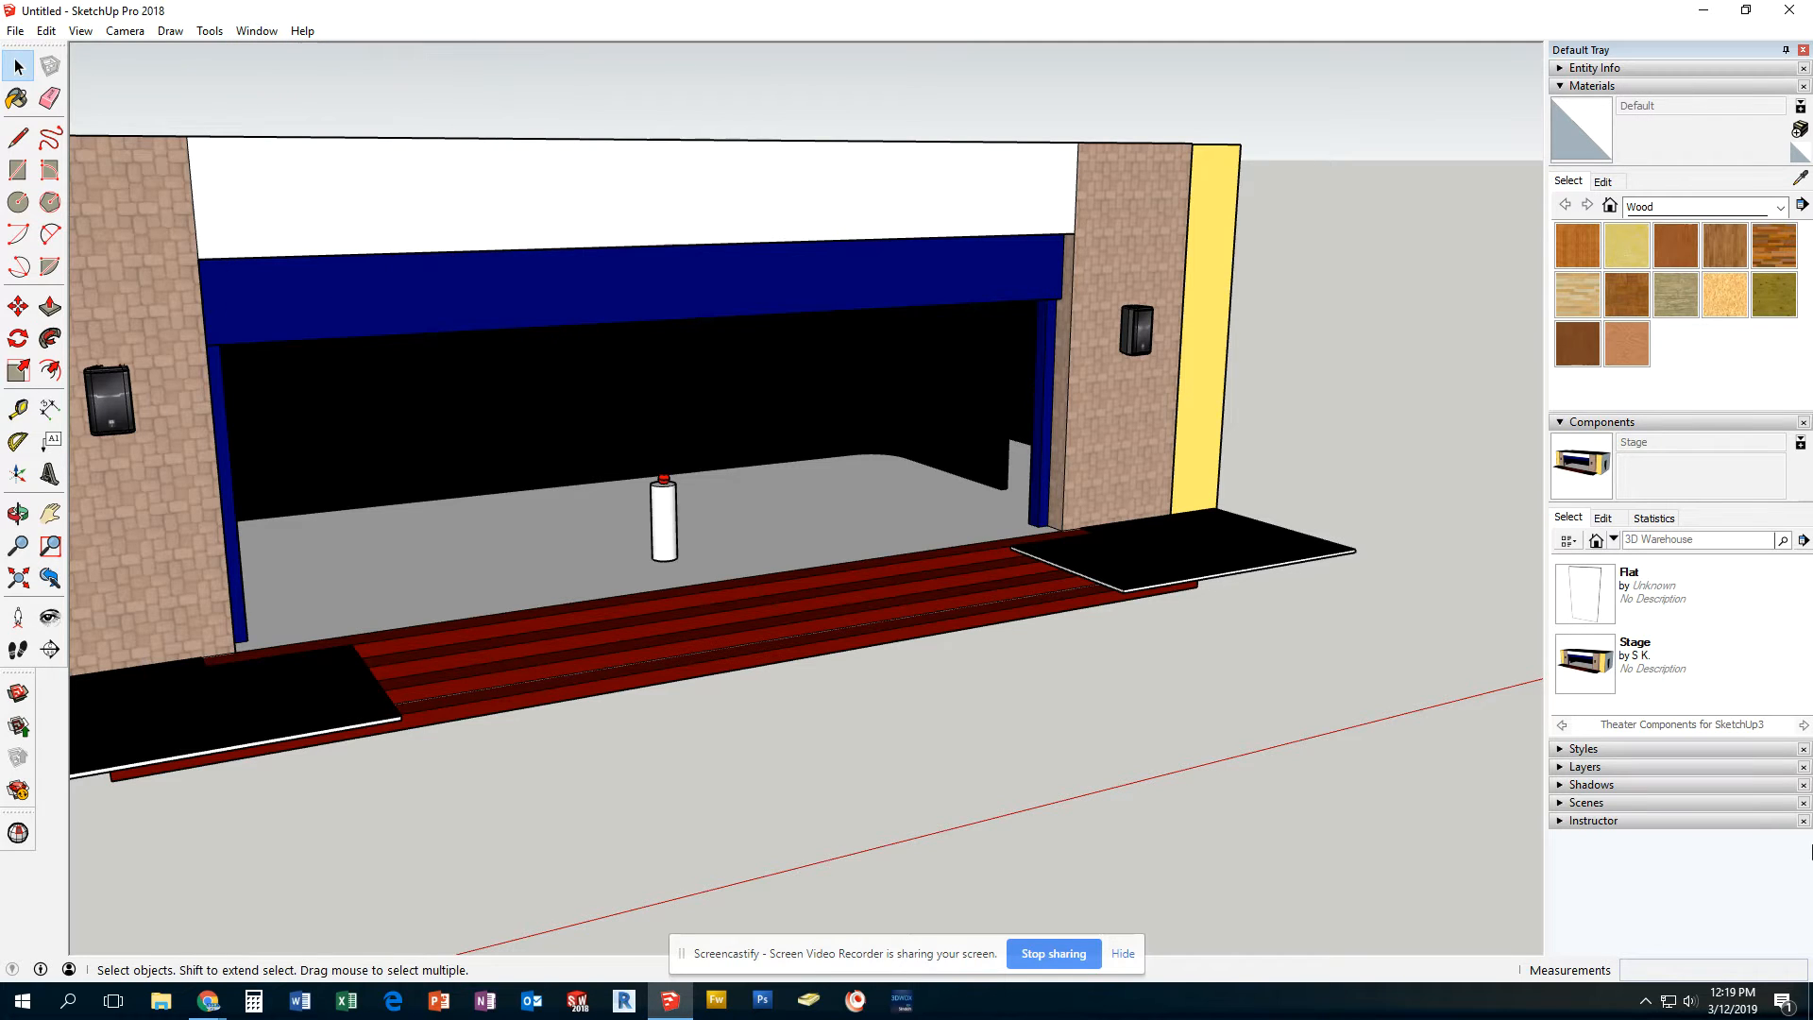
{"action": "left_click", "coordinate": [1563, 425]}
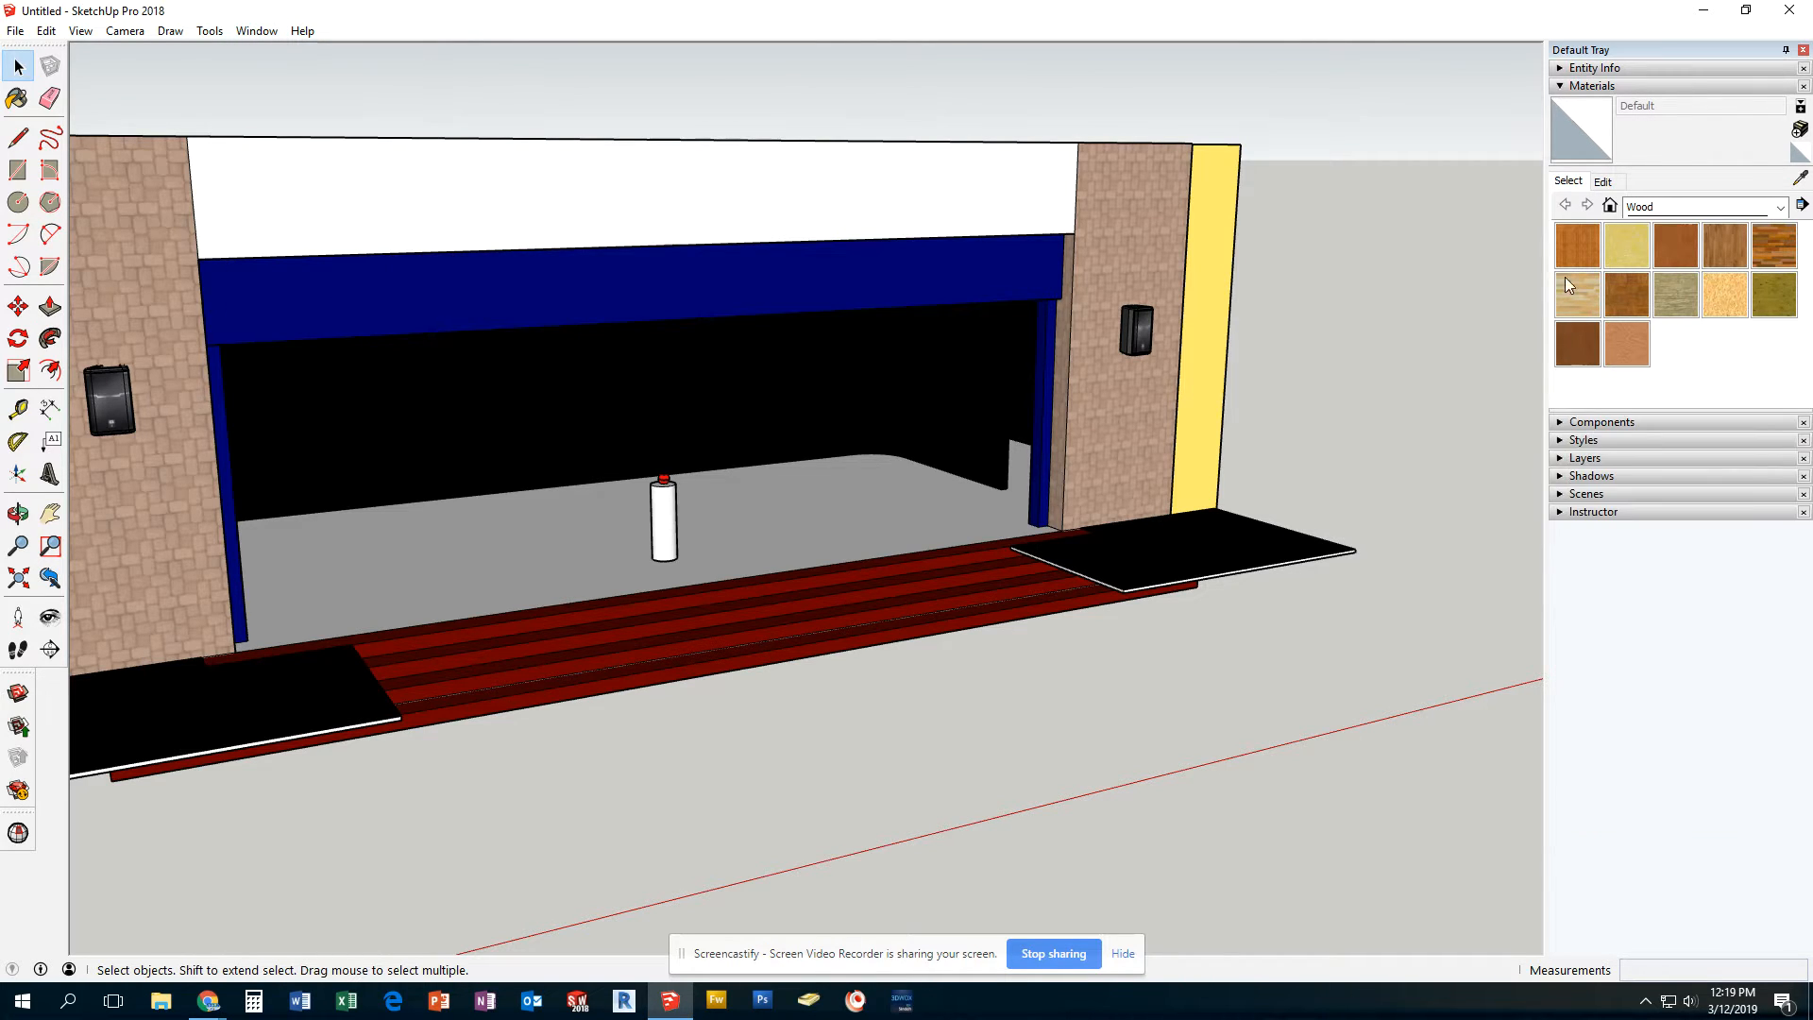
{"action": "left_click", "coordinate": [1560, 87]}
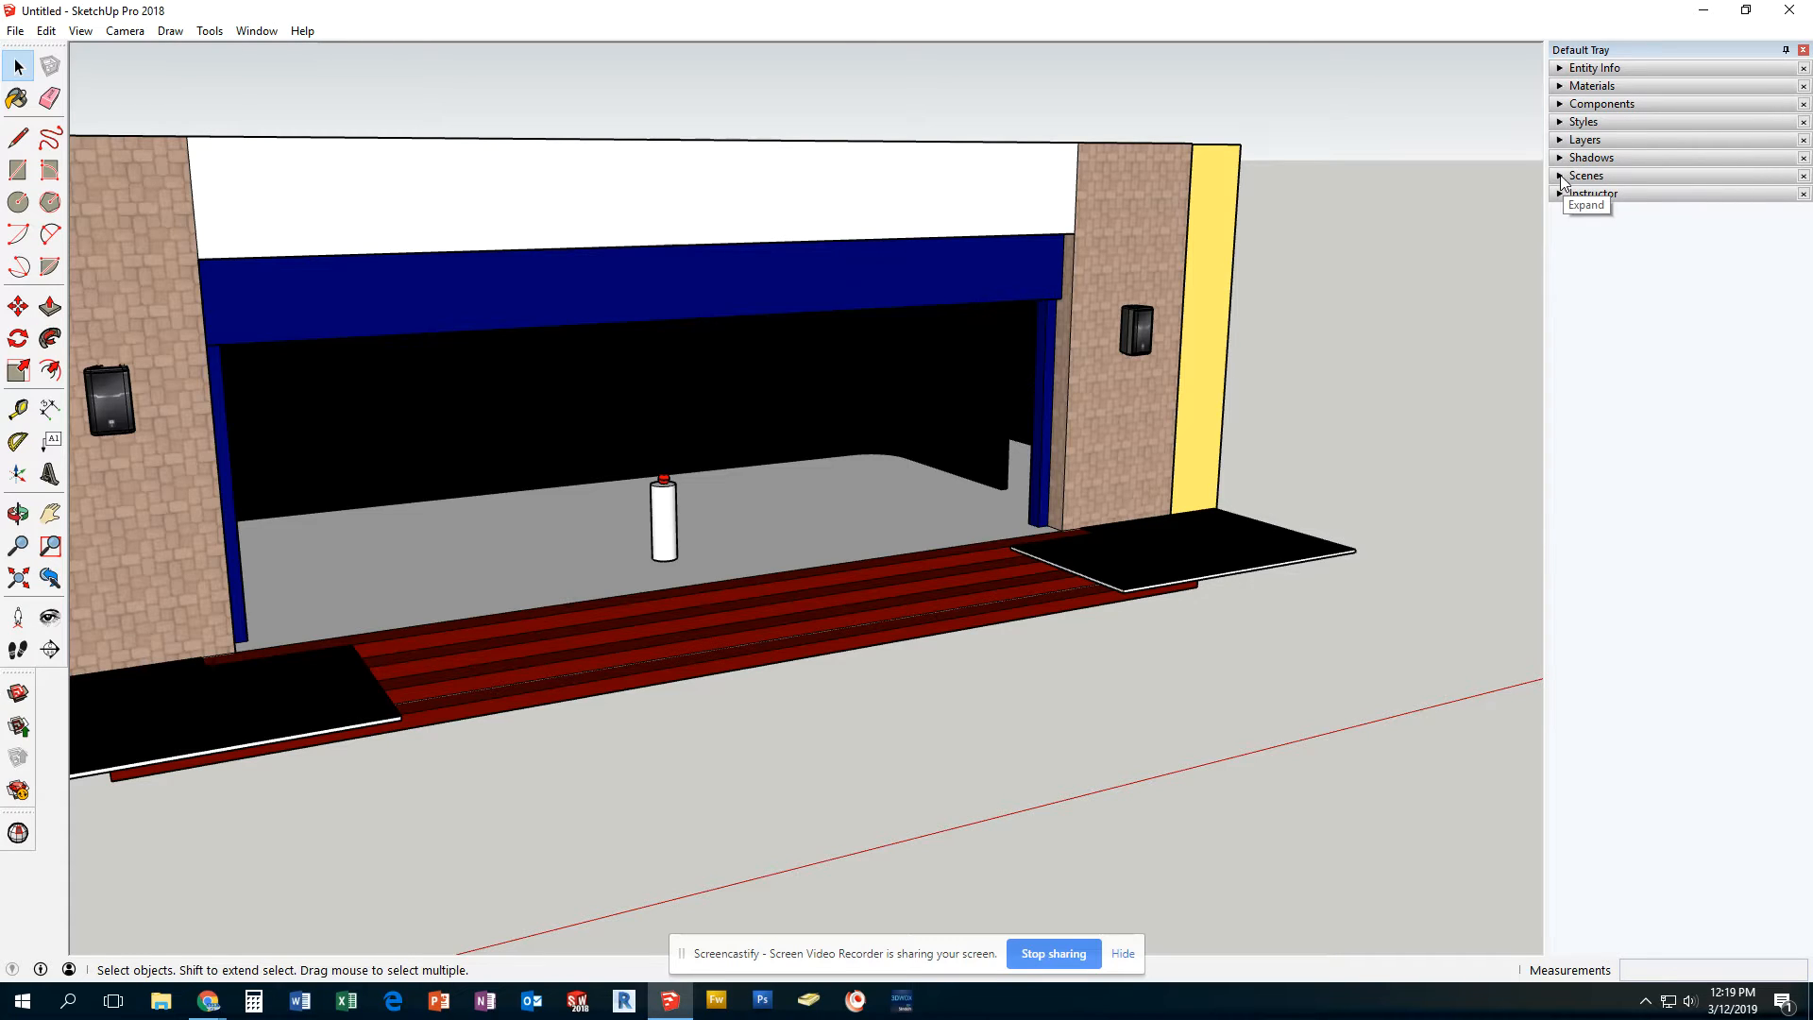
{"action": "left_click", "coordinate": [1560, 177]}
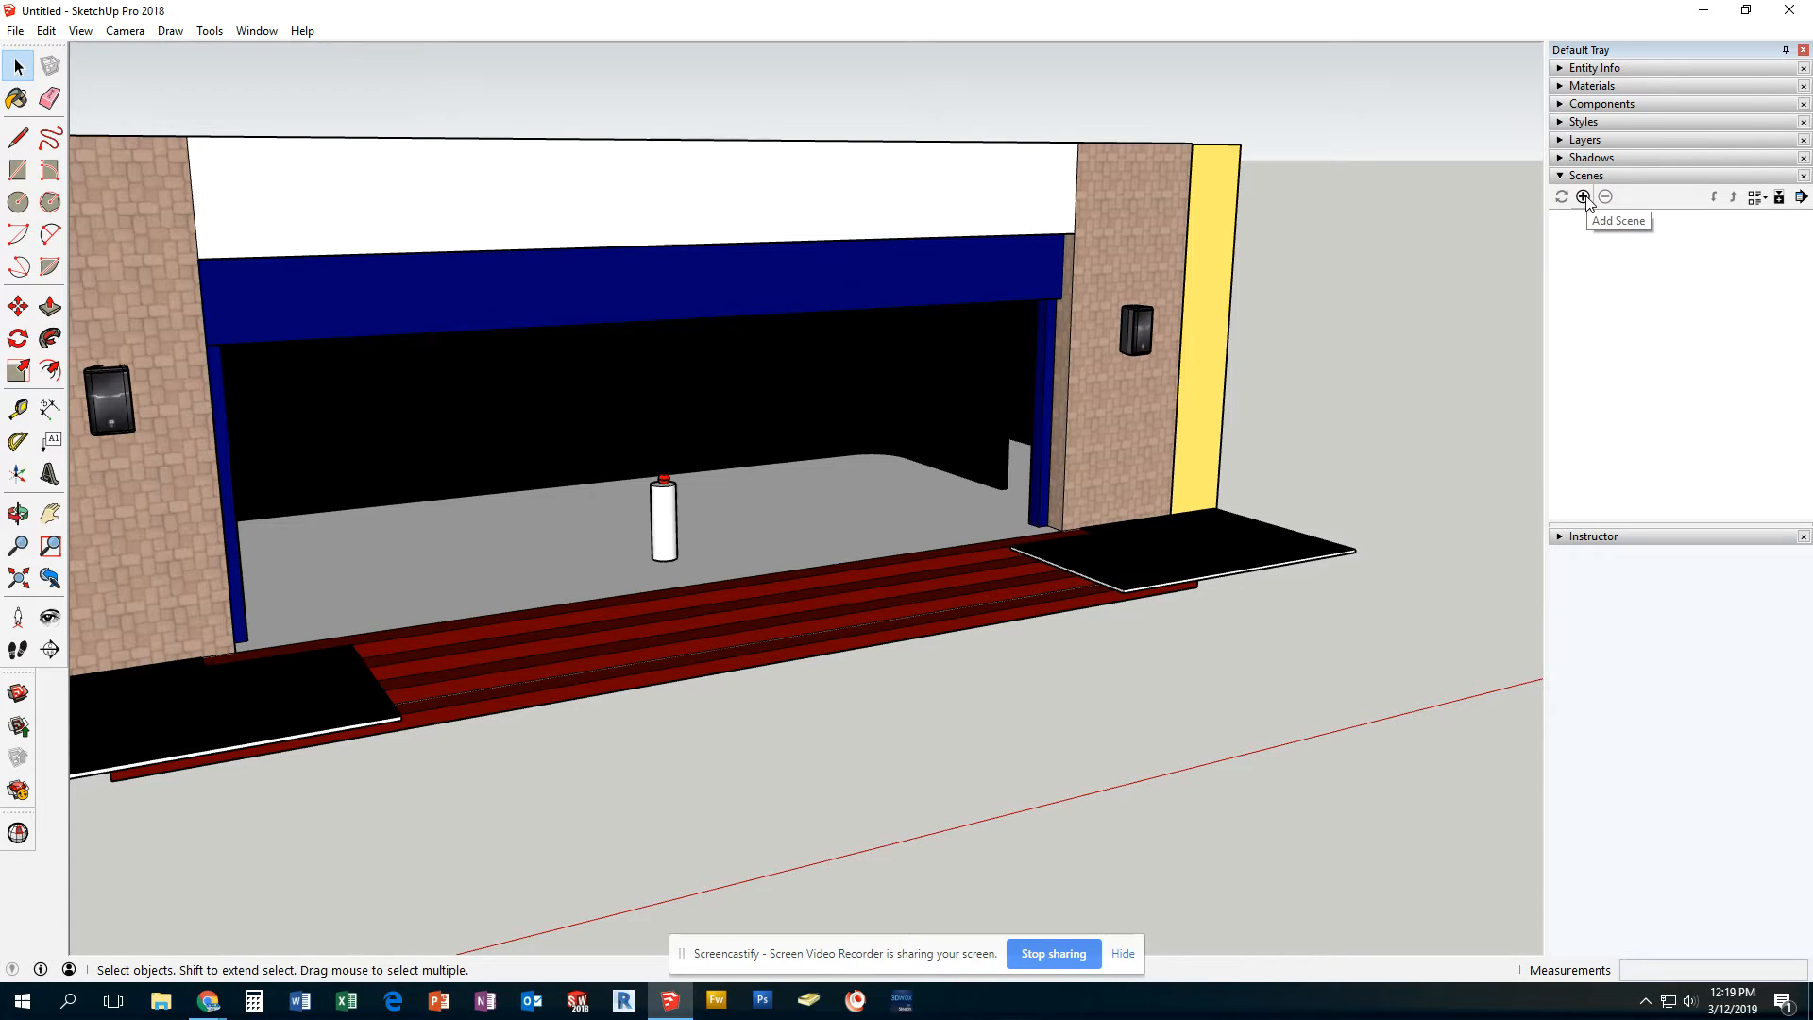
Add a first scene showing the stage at a low angle, with its yellow left side wall in view.
{"action": "middle_click_drag", "start_coordinate": [492, 878], "coordinate": [511, 745]}
{"action": "key", "text": "space"}
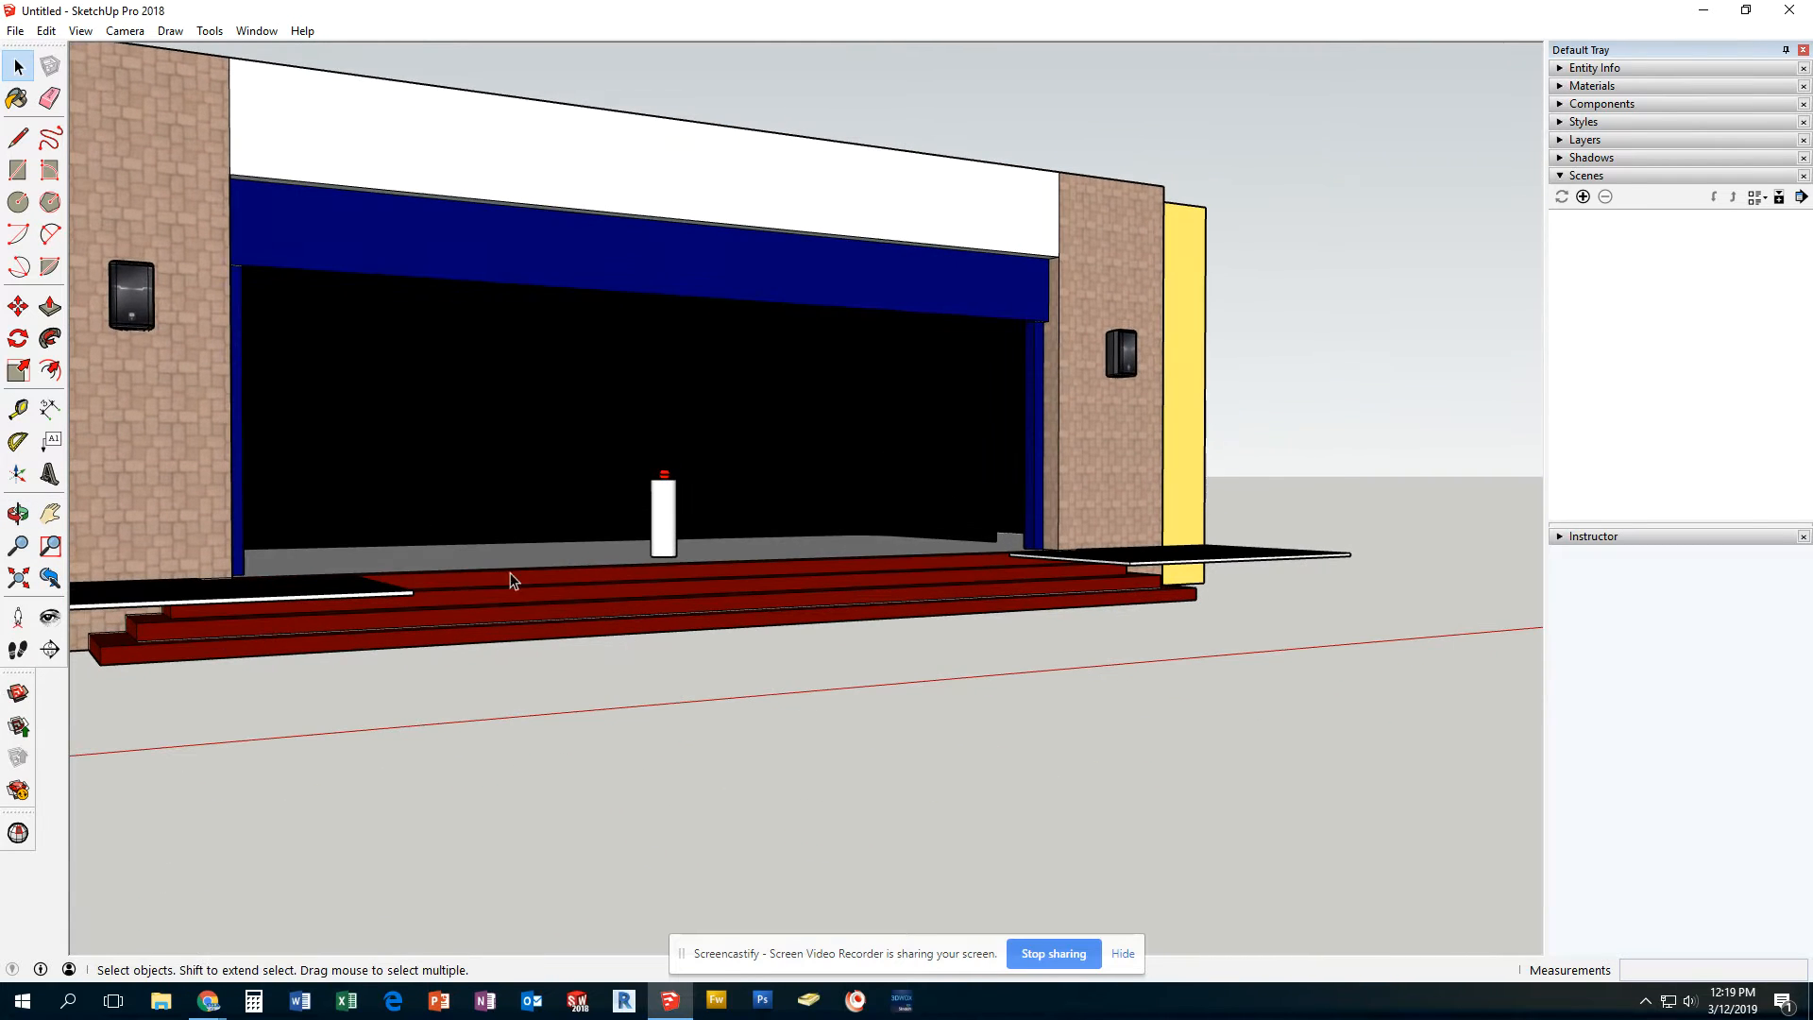
{"action": "middle_click_drag", "start_coordinate": [506, 409], "coordinate": [827, 417], "text": "shift"}
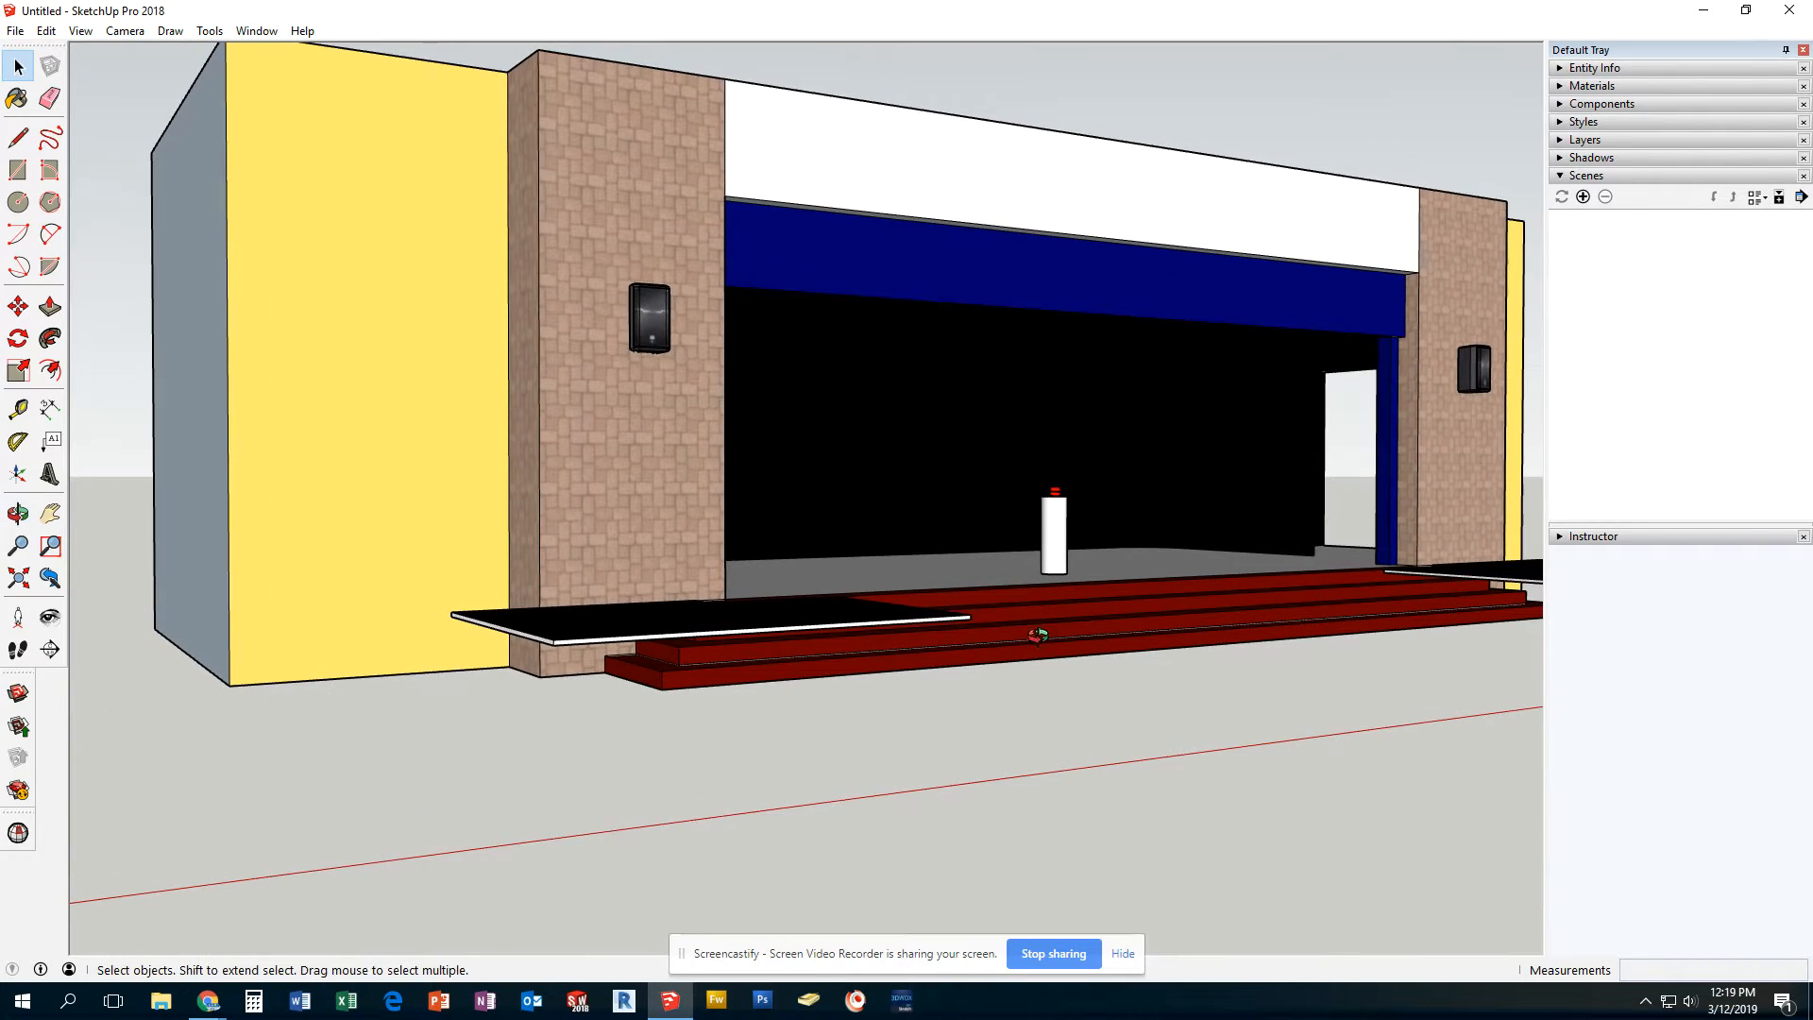
{"action": "middle_click_drag", "start_coordinate": [1040, 627], "coordinate": [1131, 706]}
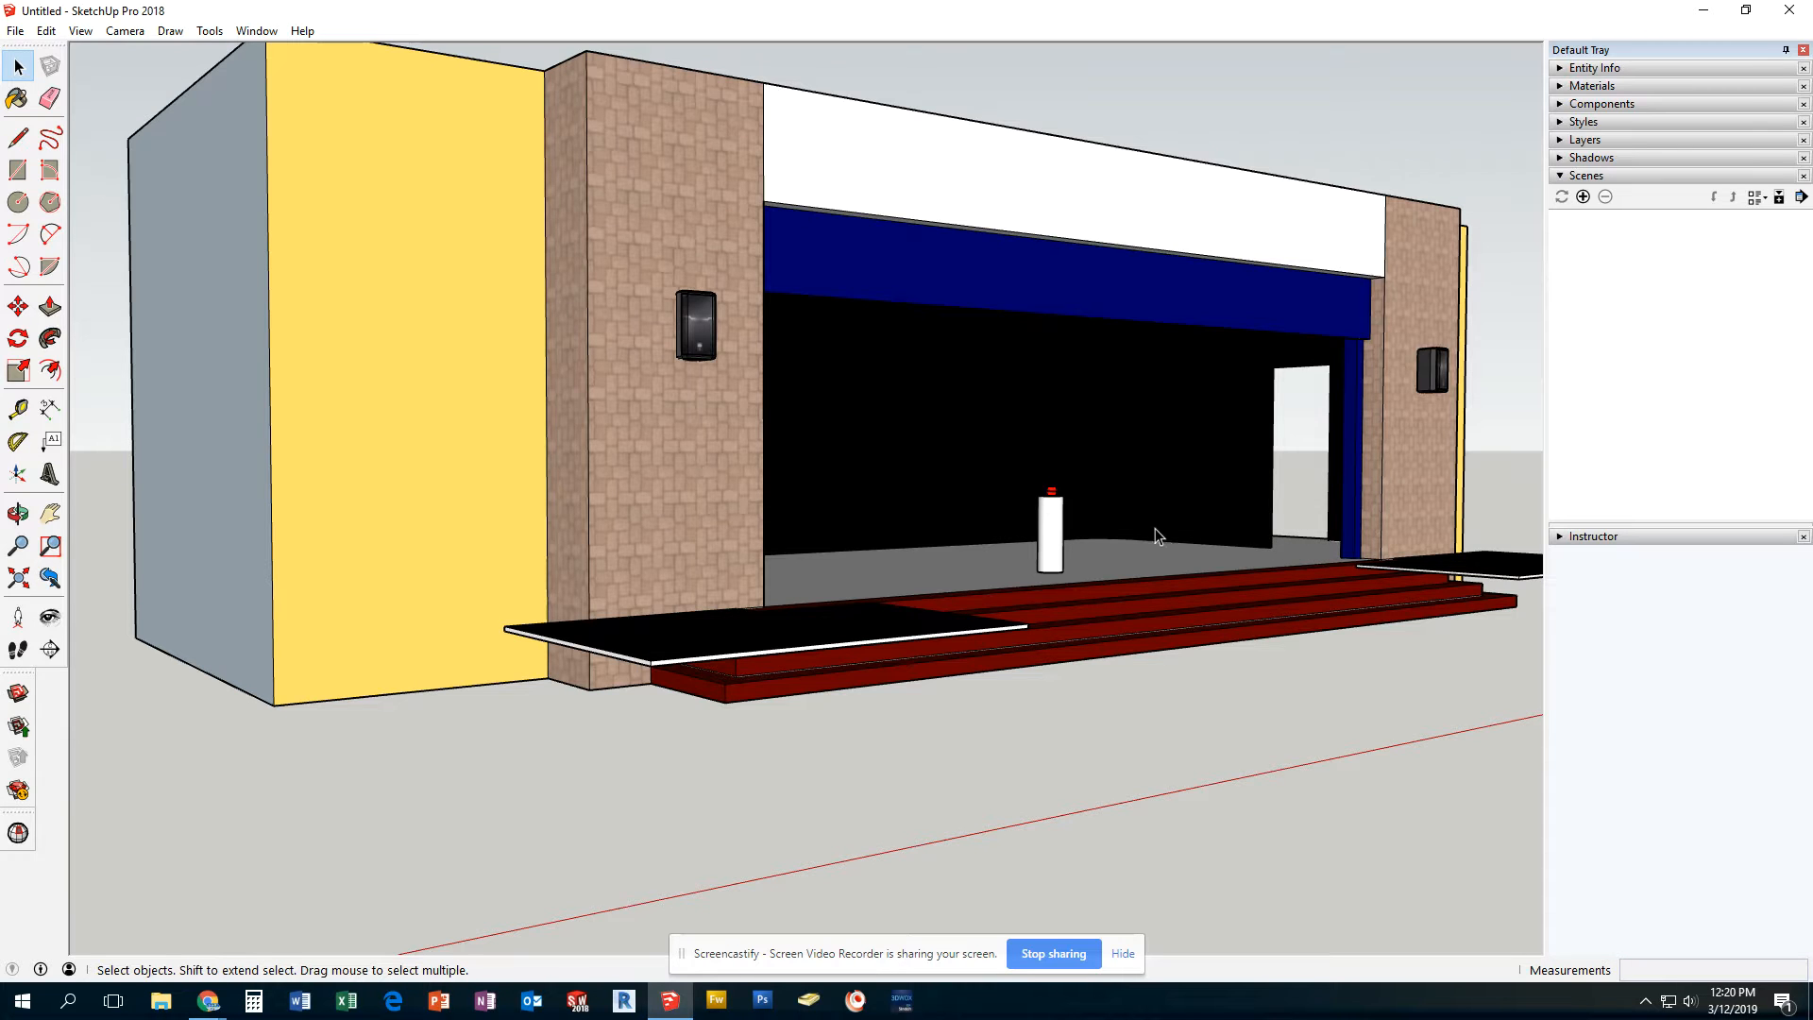
{"action": "mouse_move", "coordinate": [1018, 812]}
{"action": "middle_mouse_down"}
{"action": "mouse_move", "coordinate": [1020, 765]}
{"action": "mouse_move", "coordinate": [992, 764]}
{"action": "mouse_move", "coordinate": [1016, 782]}
{"action": "middle_mouse_up"}
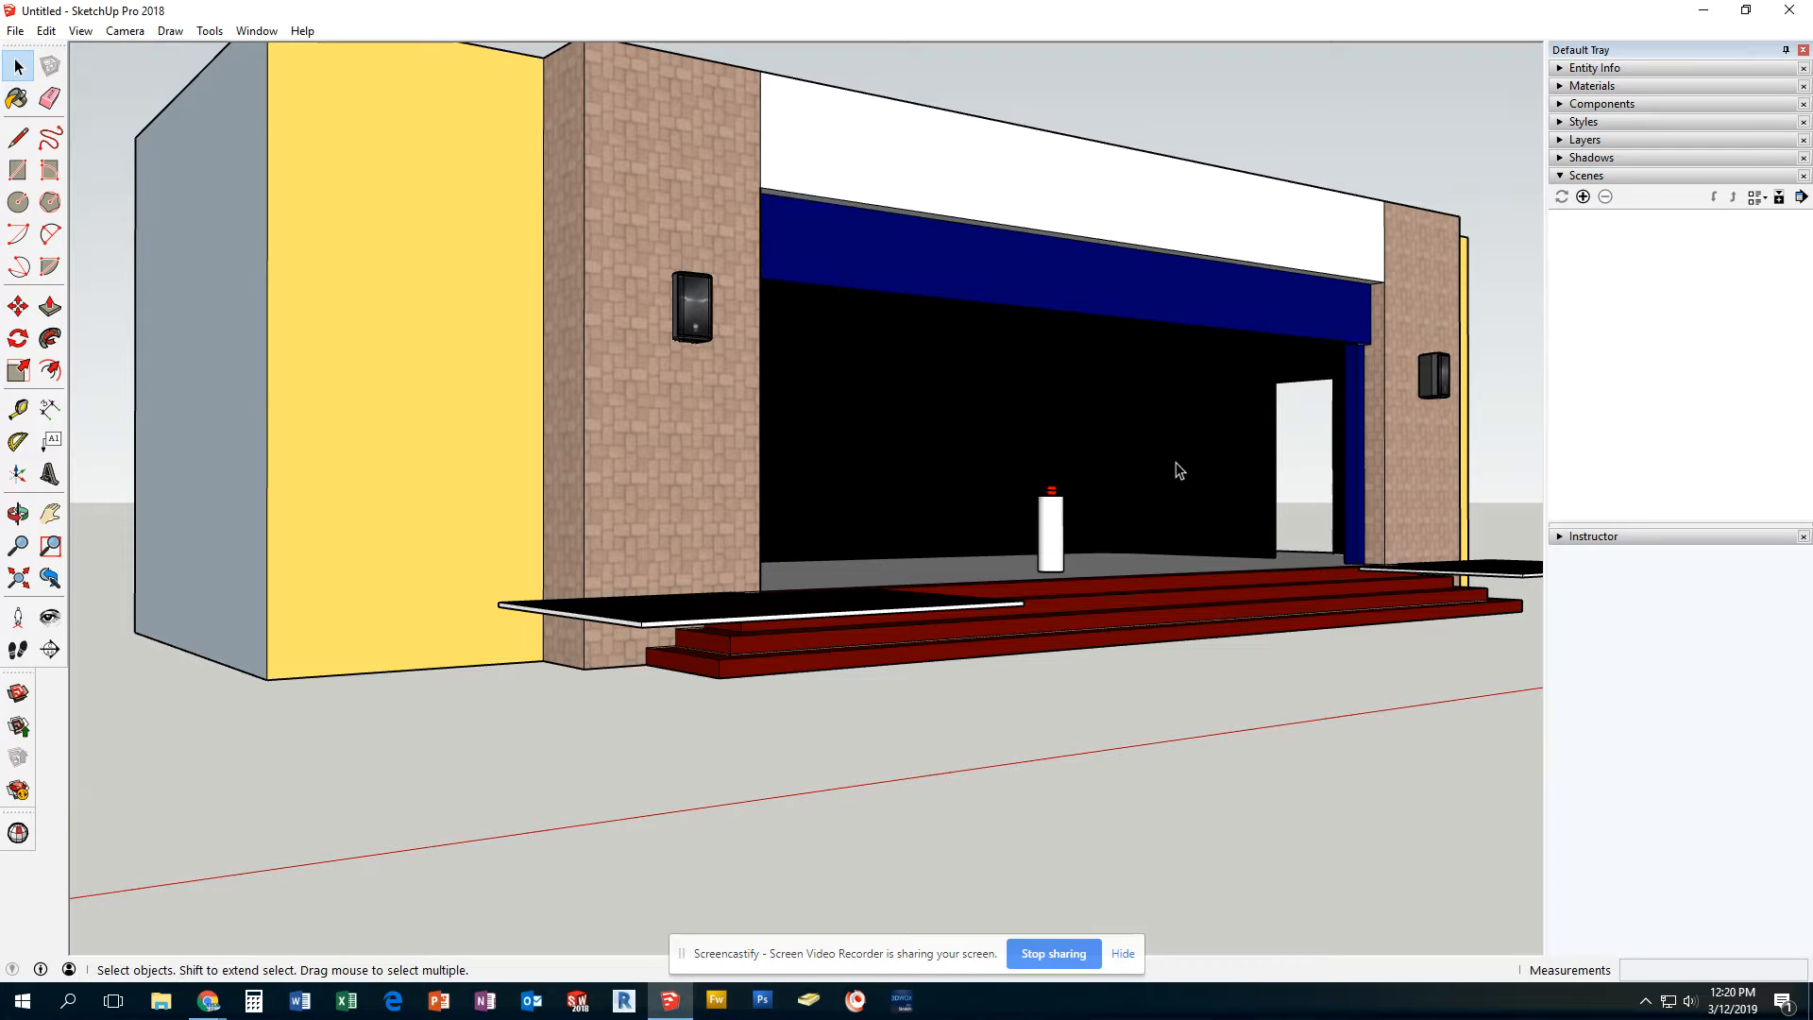
{"action": "left_click", "coordinate": [1583, 197]}
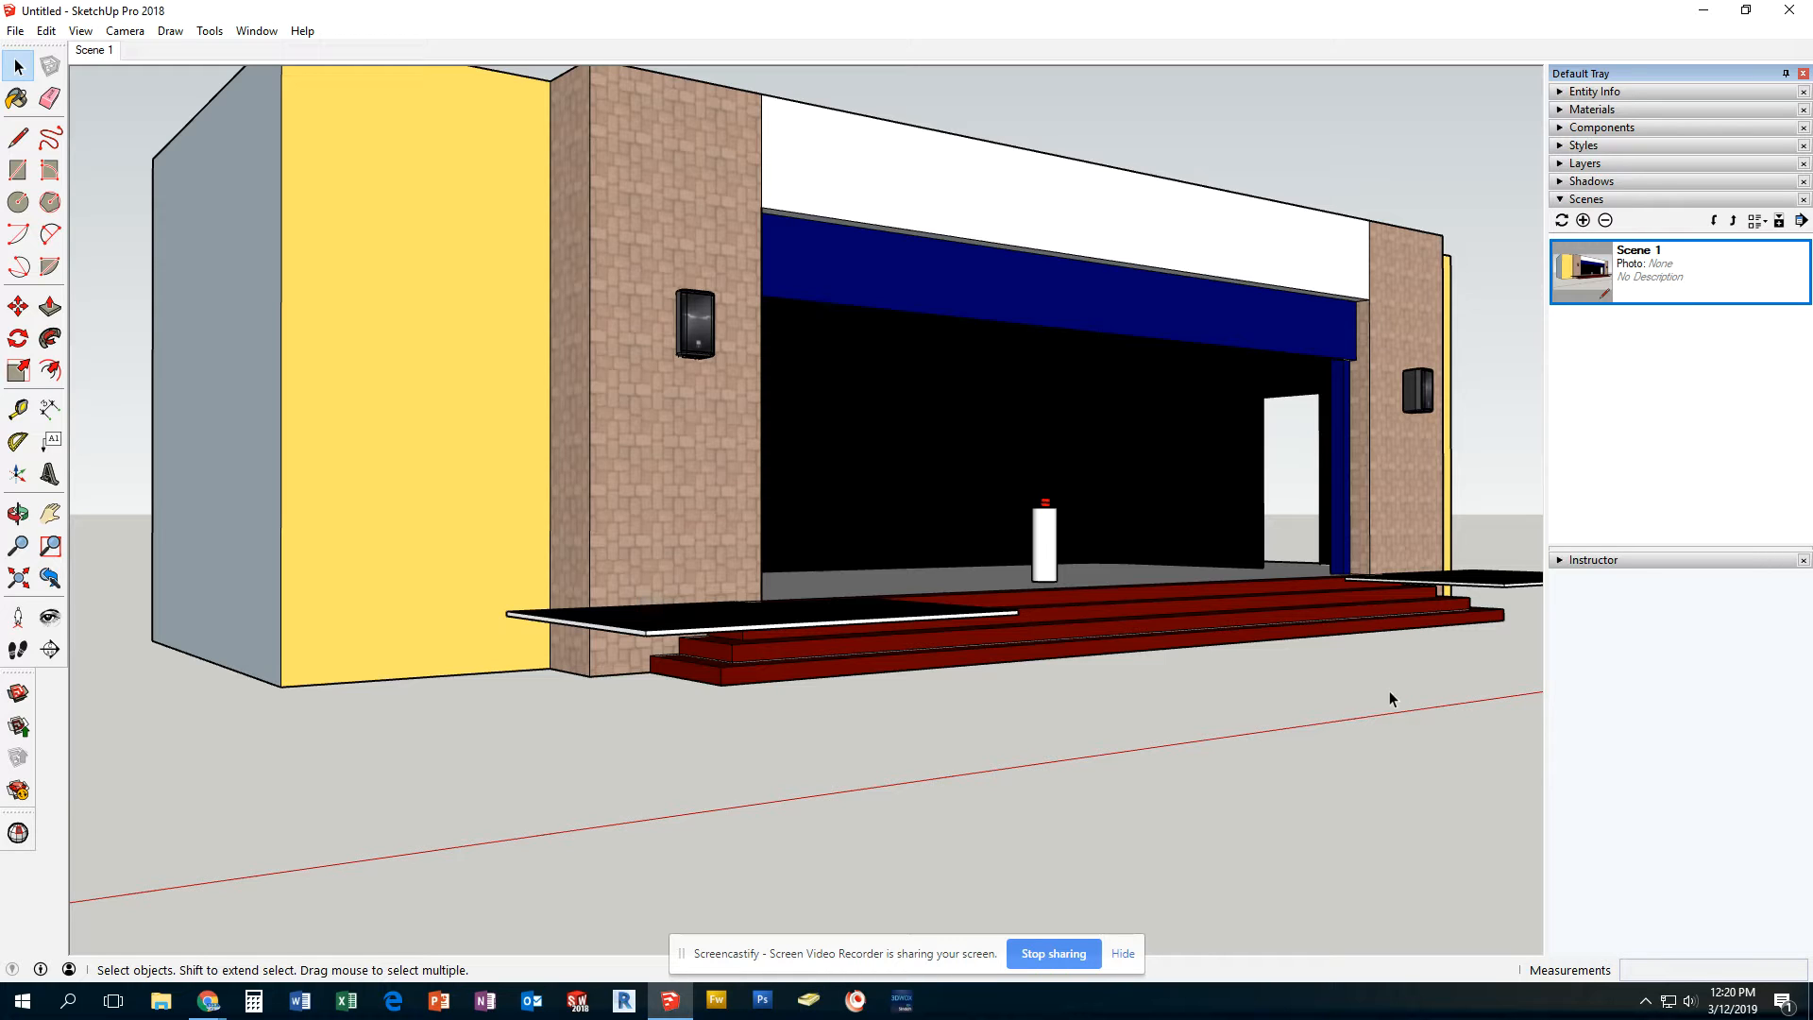
Add a second scene showing the stage centred and straight from the front, with both speakers in view.
{"action": "mouse_move", "coordinate": [1454, 682]}
{"action": "middle_mouse_down"}
{"action": "mouse_move", "coordinate": [1089, 668]}
{"action": "mouse_move", "coordinate": [1118, 672]}
{"action": "middle_mouse_up"}
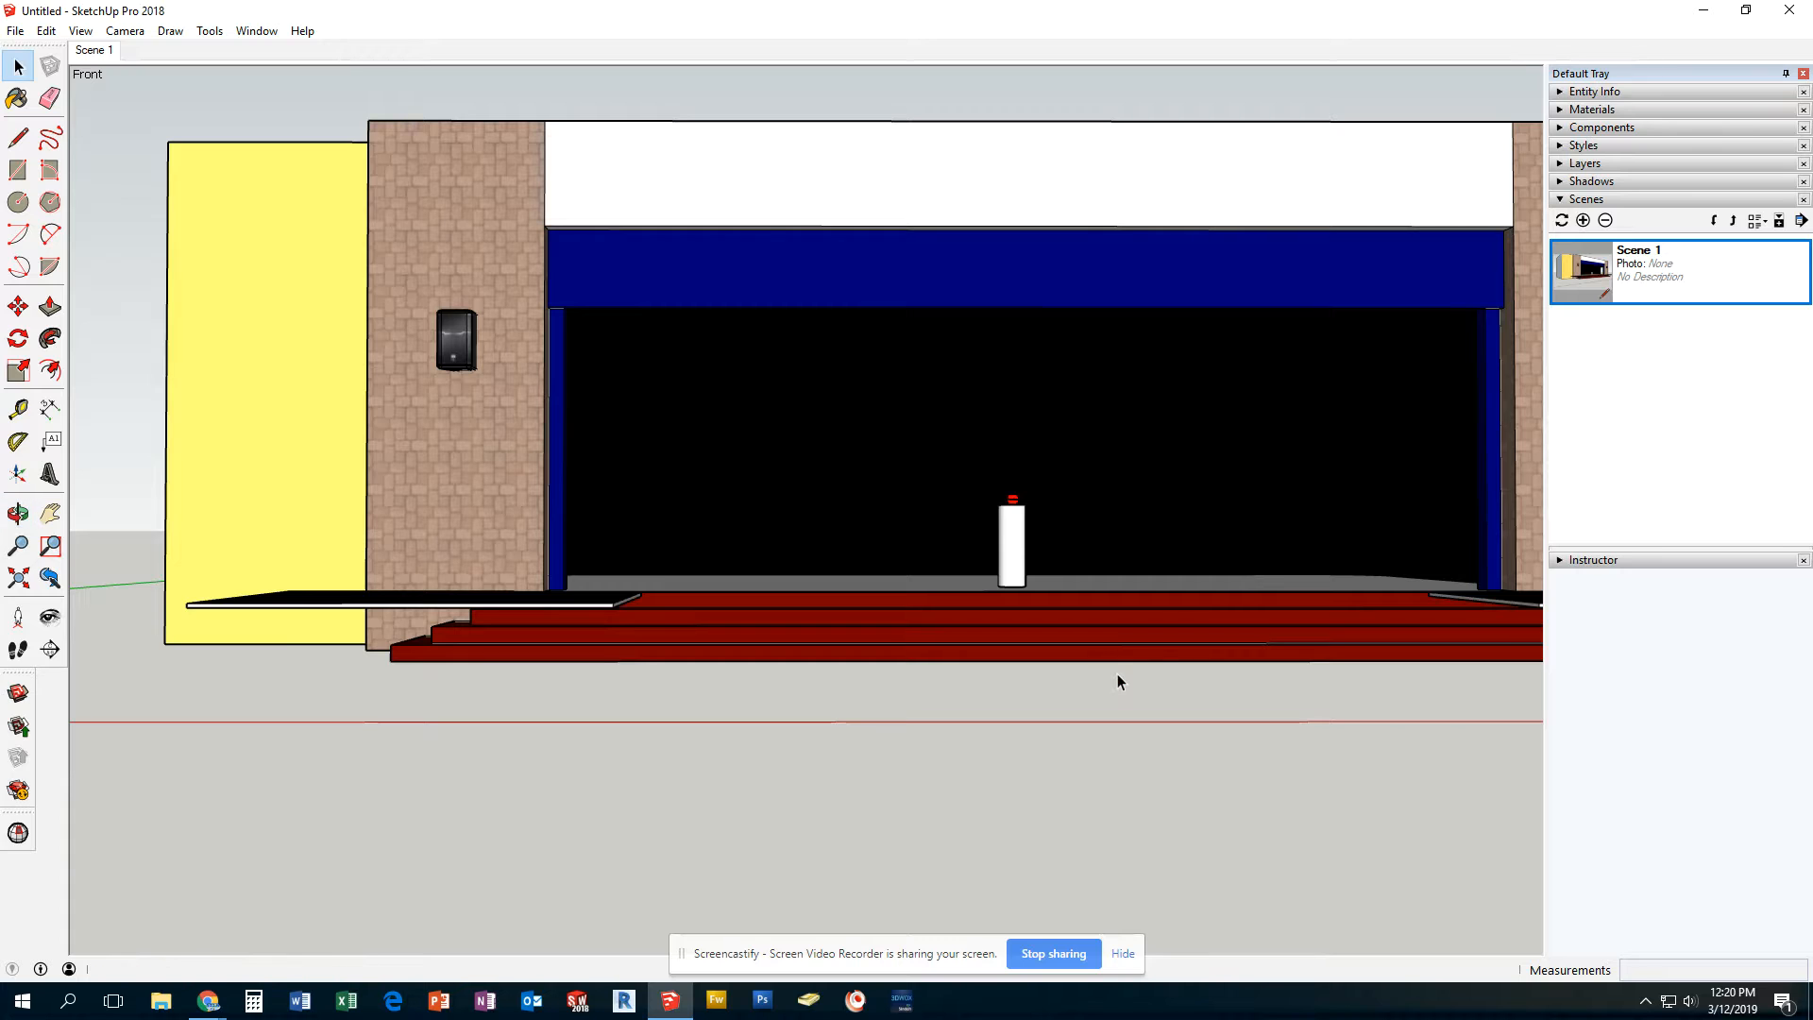
{"action": "scroll", "coordinate": [1163, 666], "scroll_direction": "down", "scroll_amount": 2}
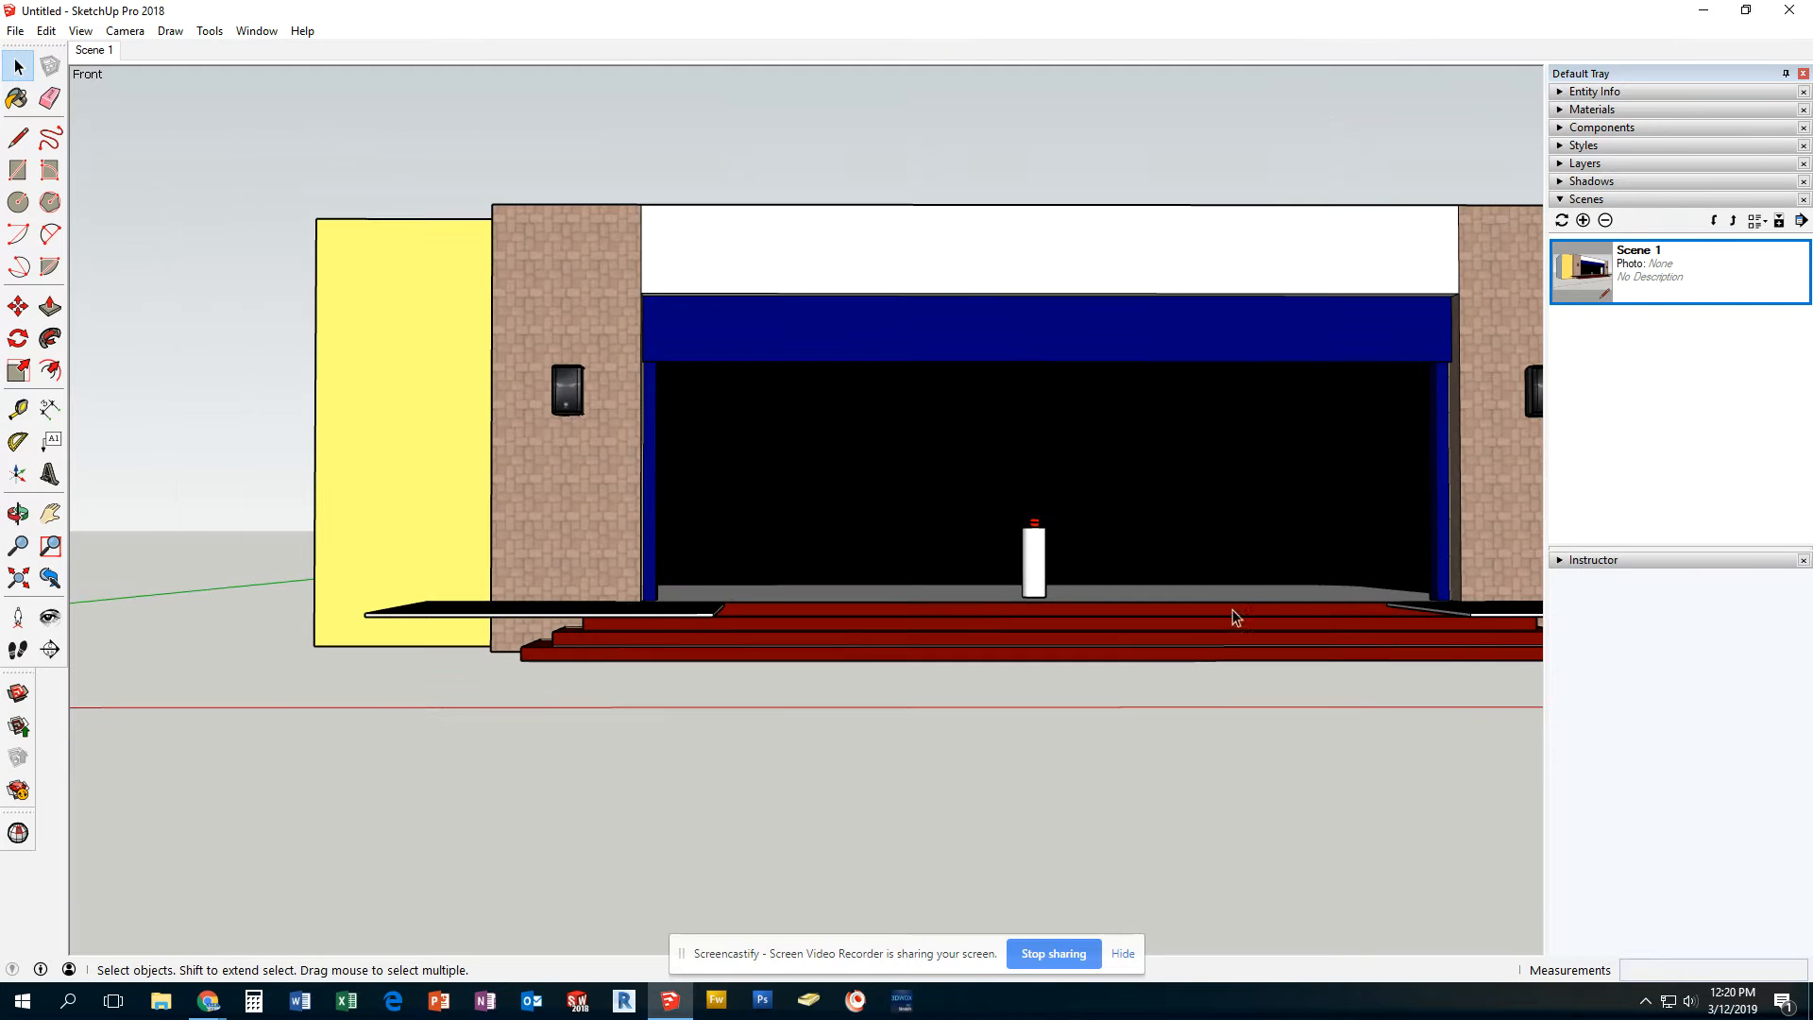
{"action": "middle_click_drag", "start_coordinate": [1279, 519], "coordinate": [1129, 514], "text": "shift"}
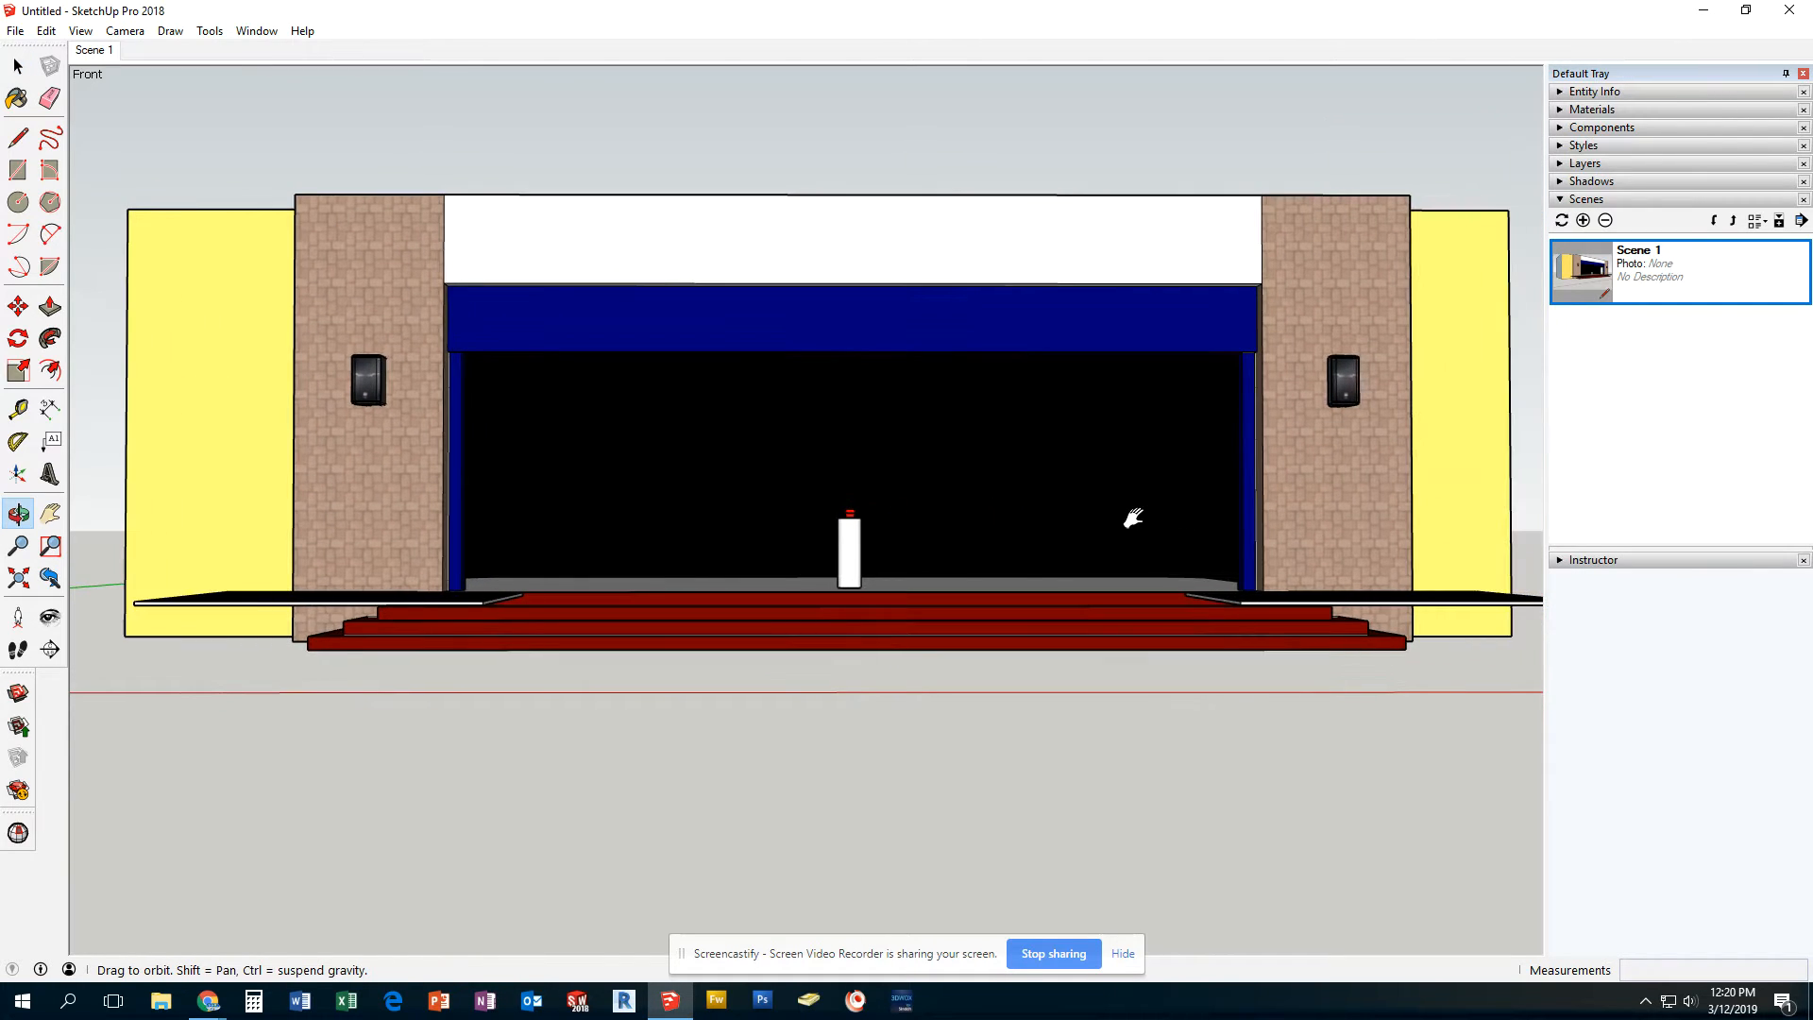
{"action": "scroll", "coordinate": [889, 595], "scroll_direction": "up", "scroll_amount": 1}
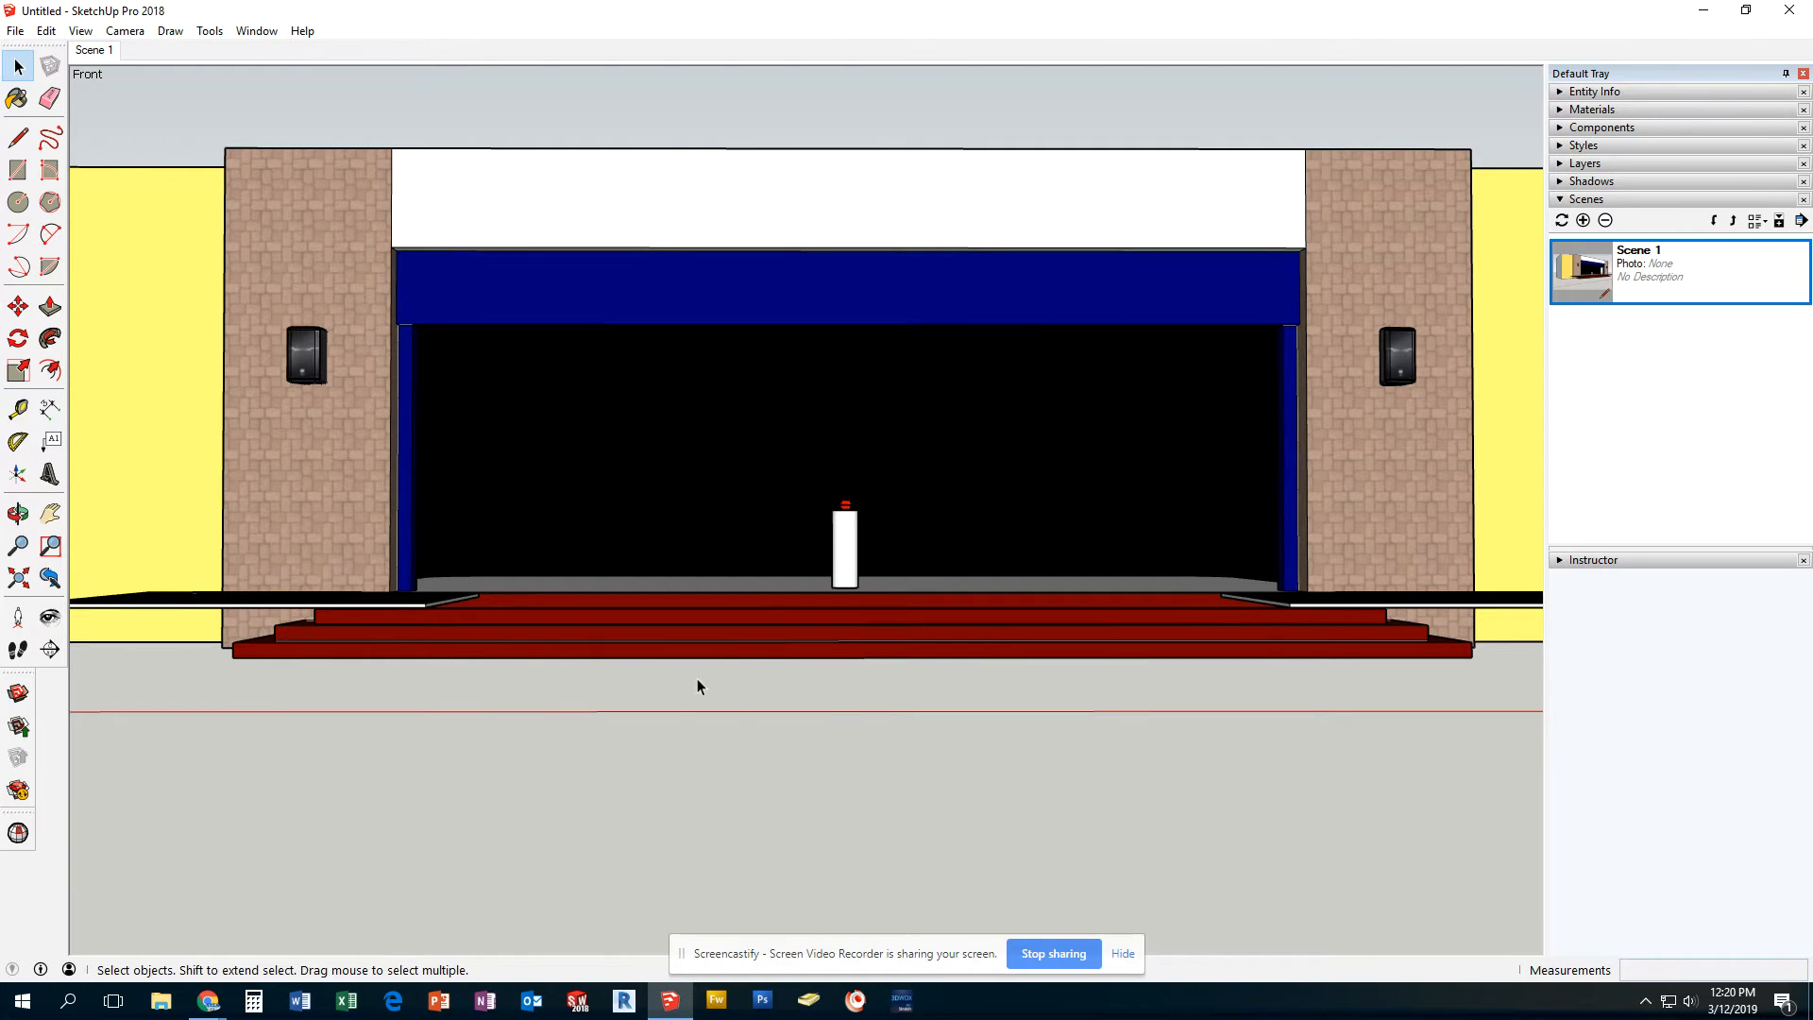
{"action": "left_click", "coordinate": [1582, 220]}
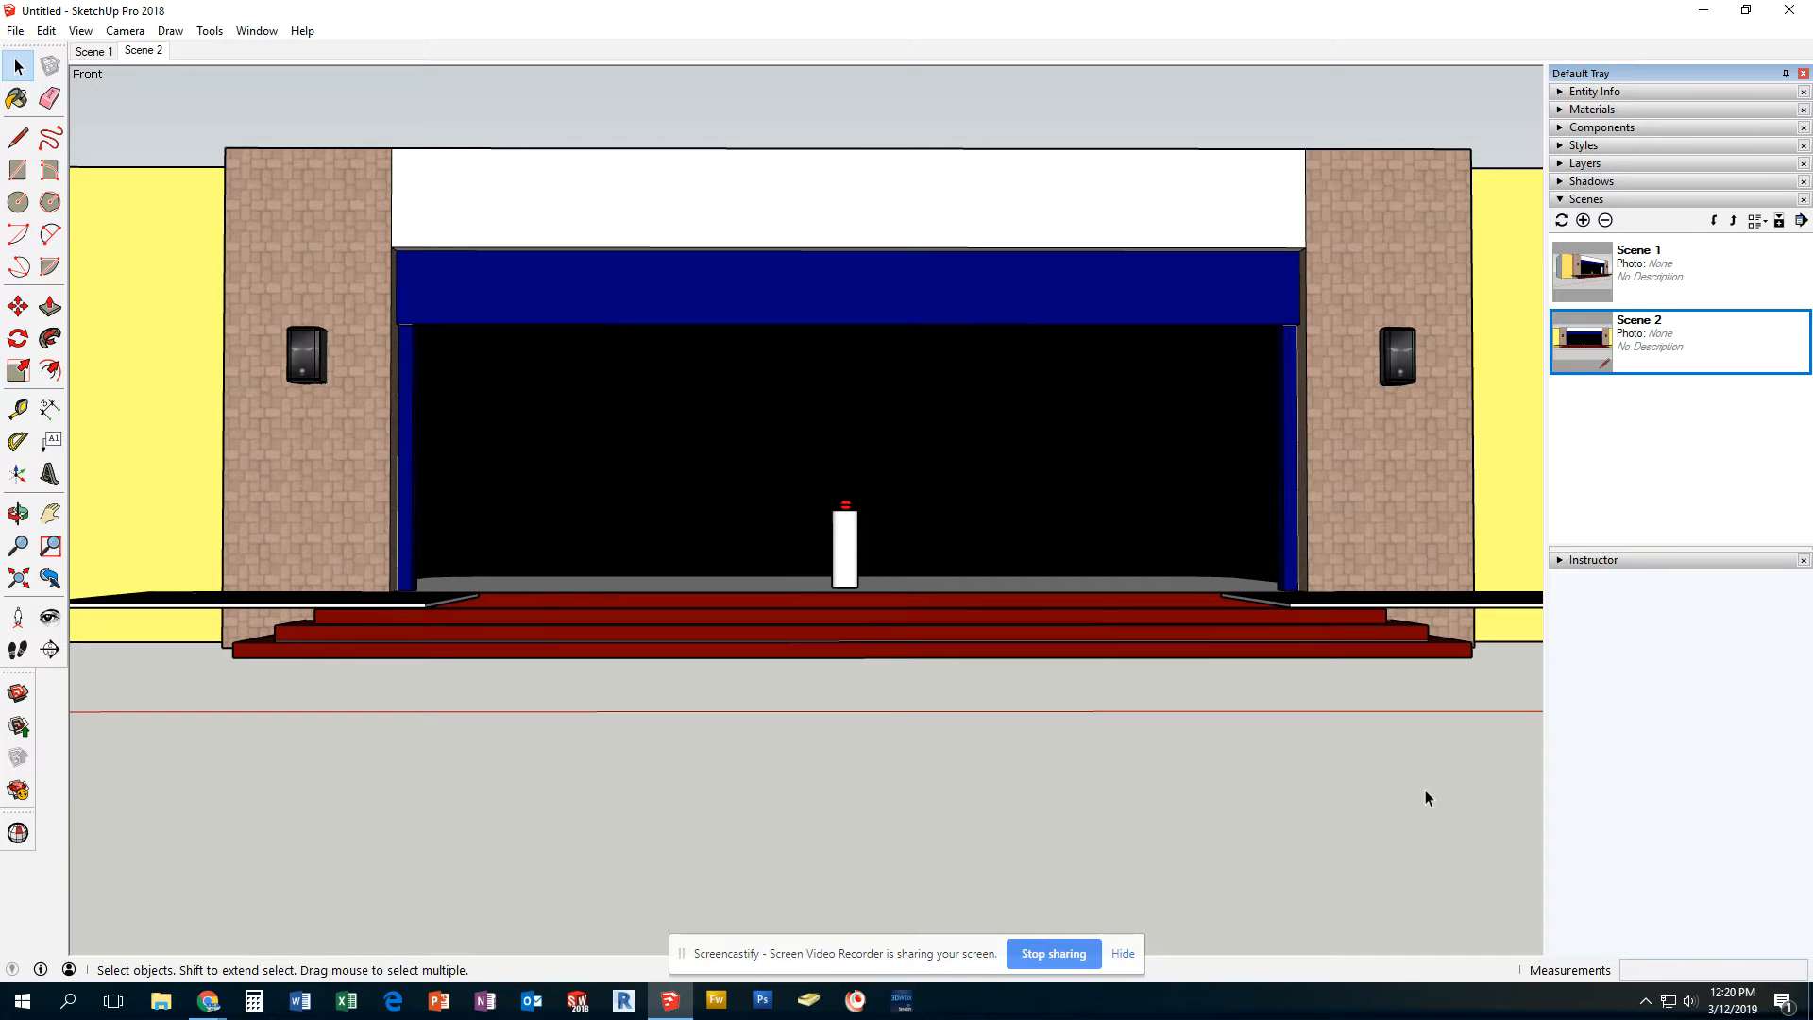
Add a third scene showing the stage at an angle from its right side.
{"action": "middle_click_drag", "start_coordinate": [1455, 788], "coordinate": [963, 784]}
{"action": "key", "text": "space"}
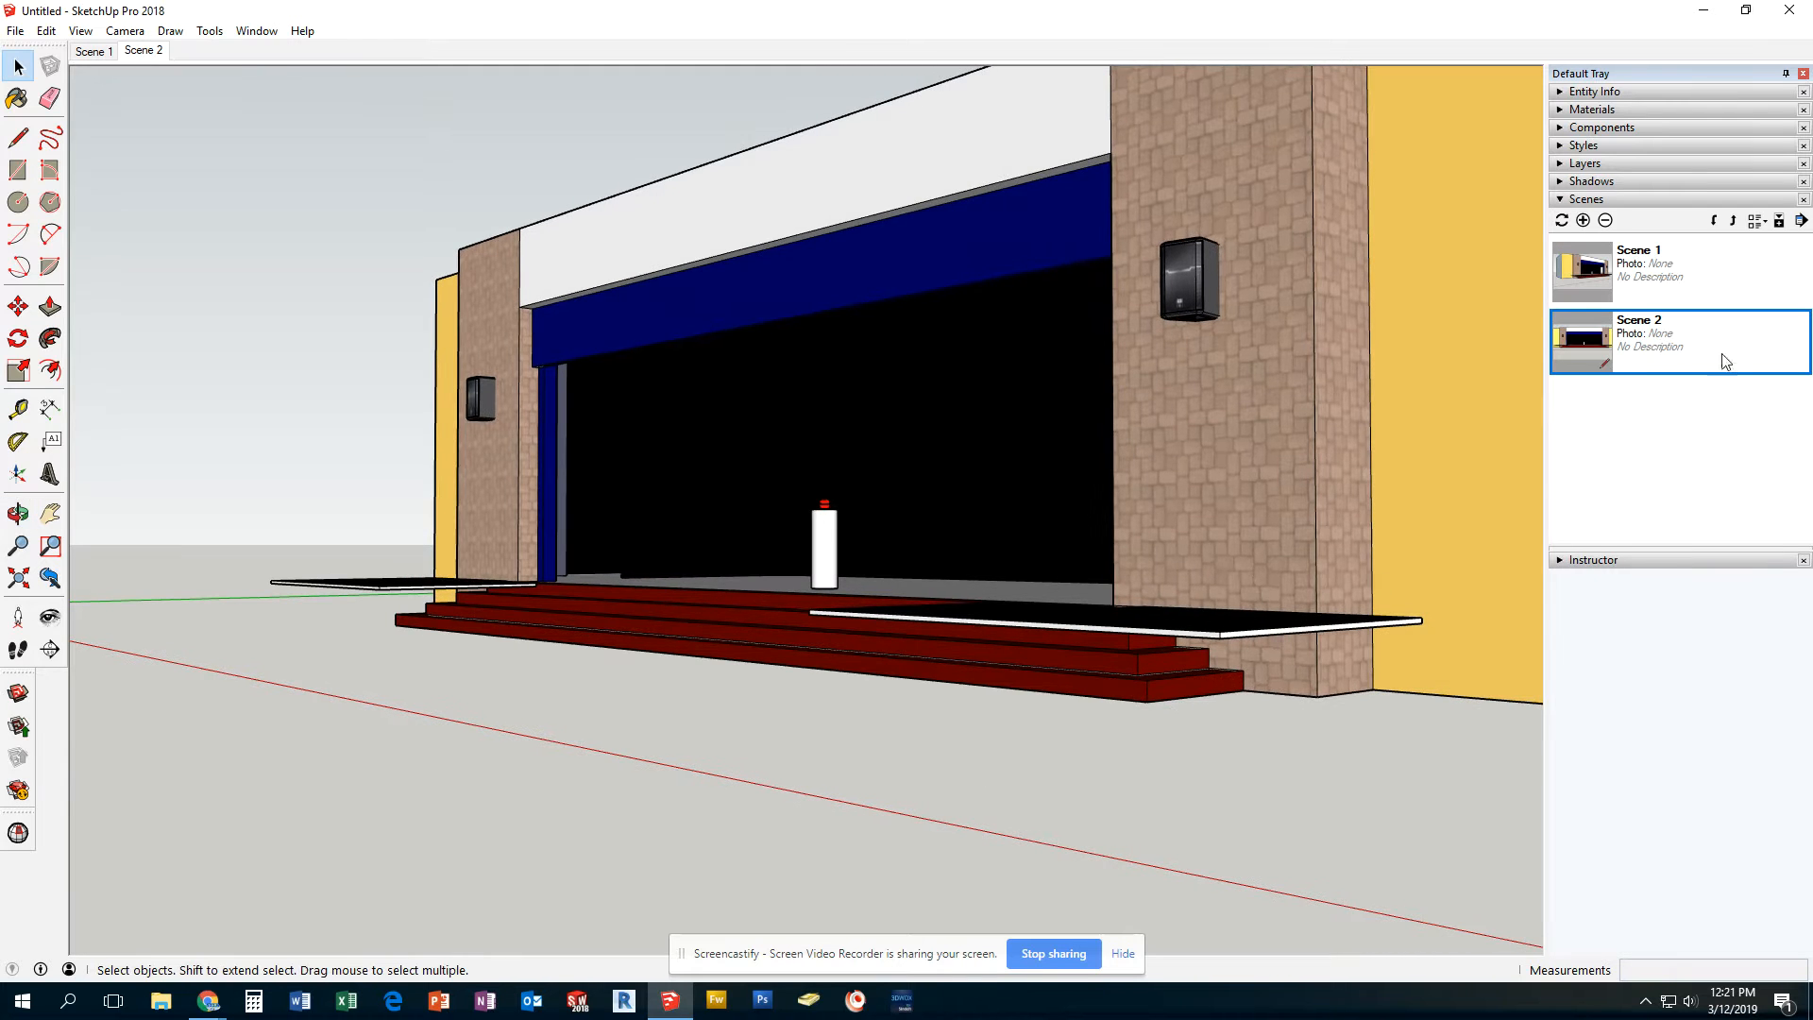
{"action": "left_click", "coordinate": [1583, 220]}
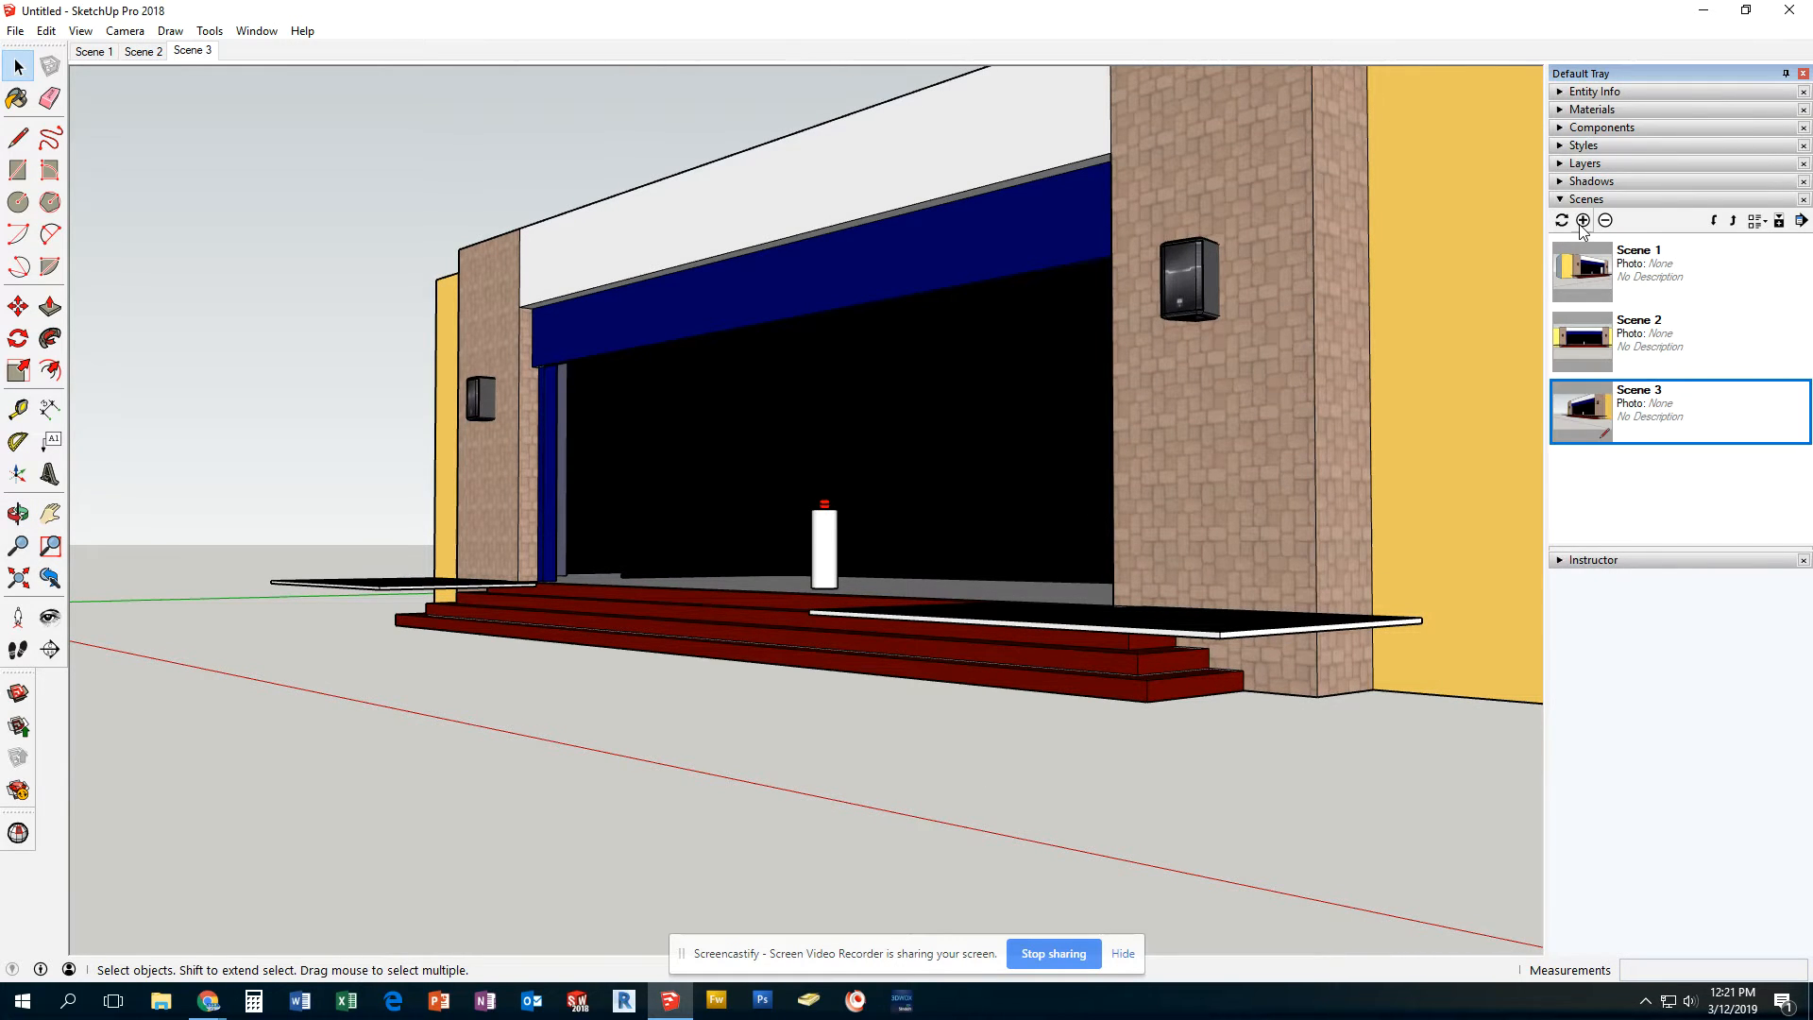
Try to add a copy of Scene 2 while the angled view is active, and delete the resulting Scene 4.
{"action": "left_click", "coordinate": [1714, 357]}
{"action": "right_click", "coordinate": [1712, 356]}
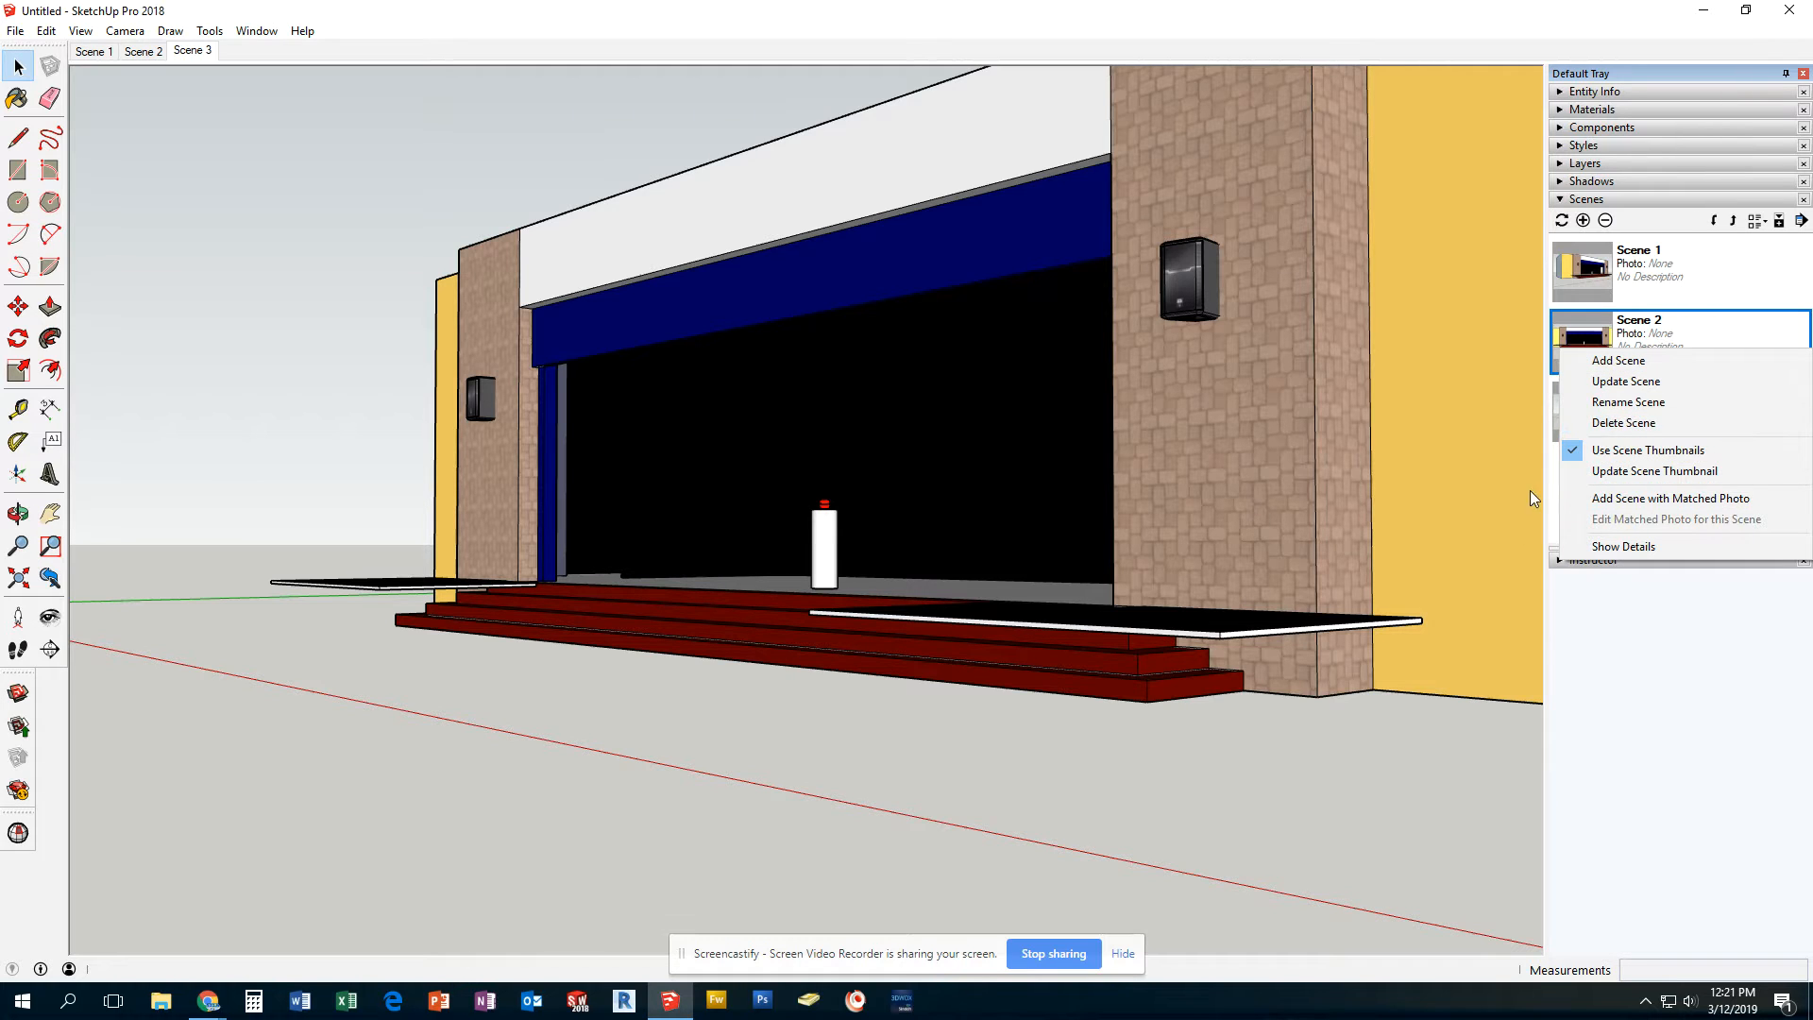
{"action": "left_click", "coordinate": [1560, 495]}
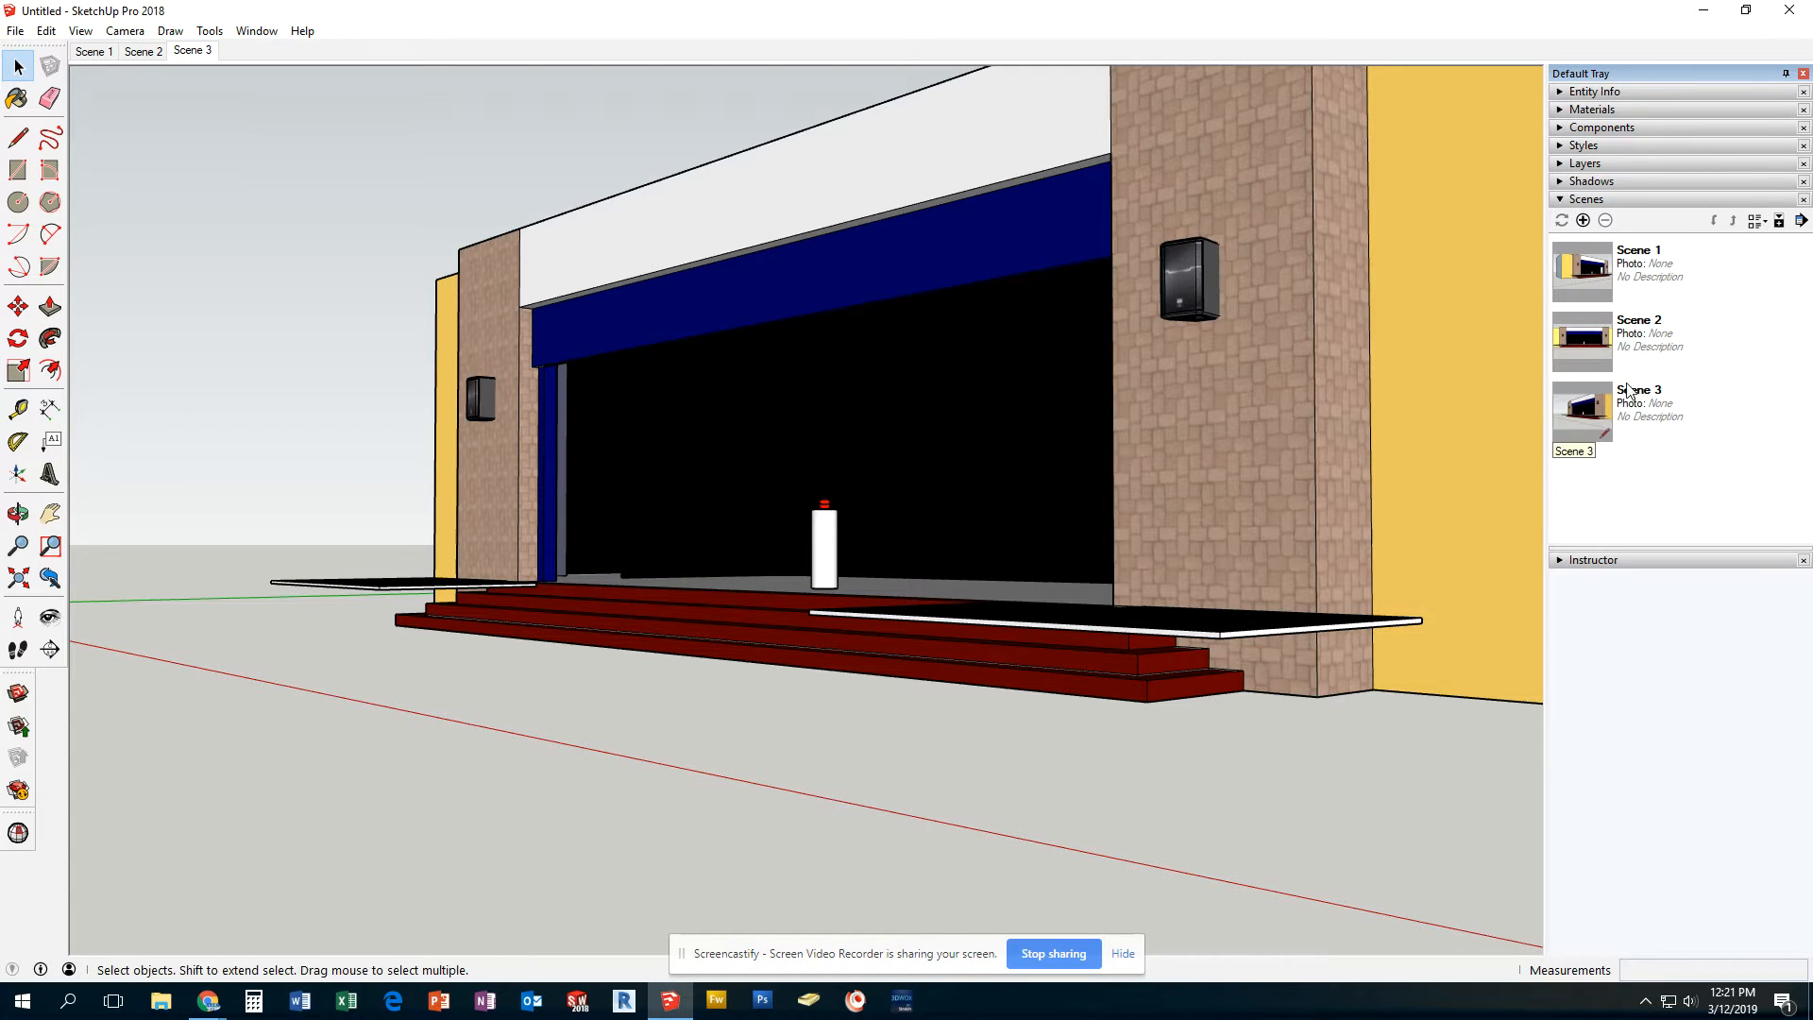
{"action": "left_click", "coordinate": [1624, 342]}
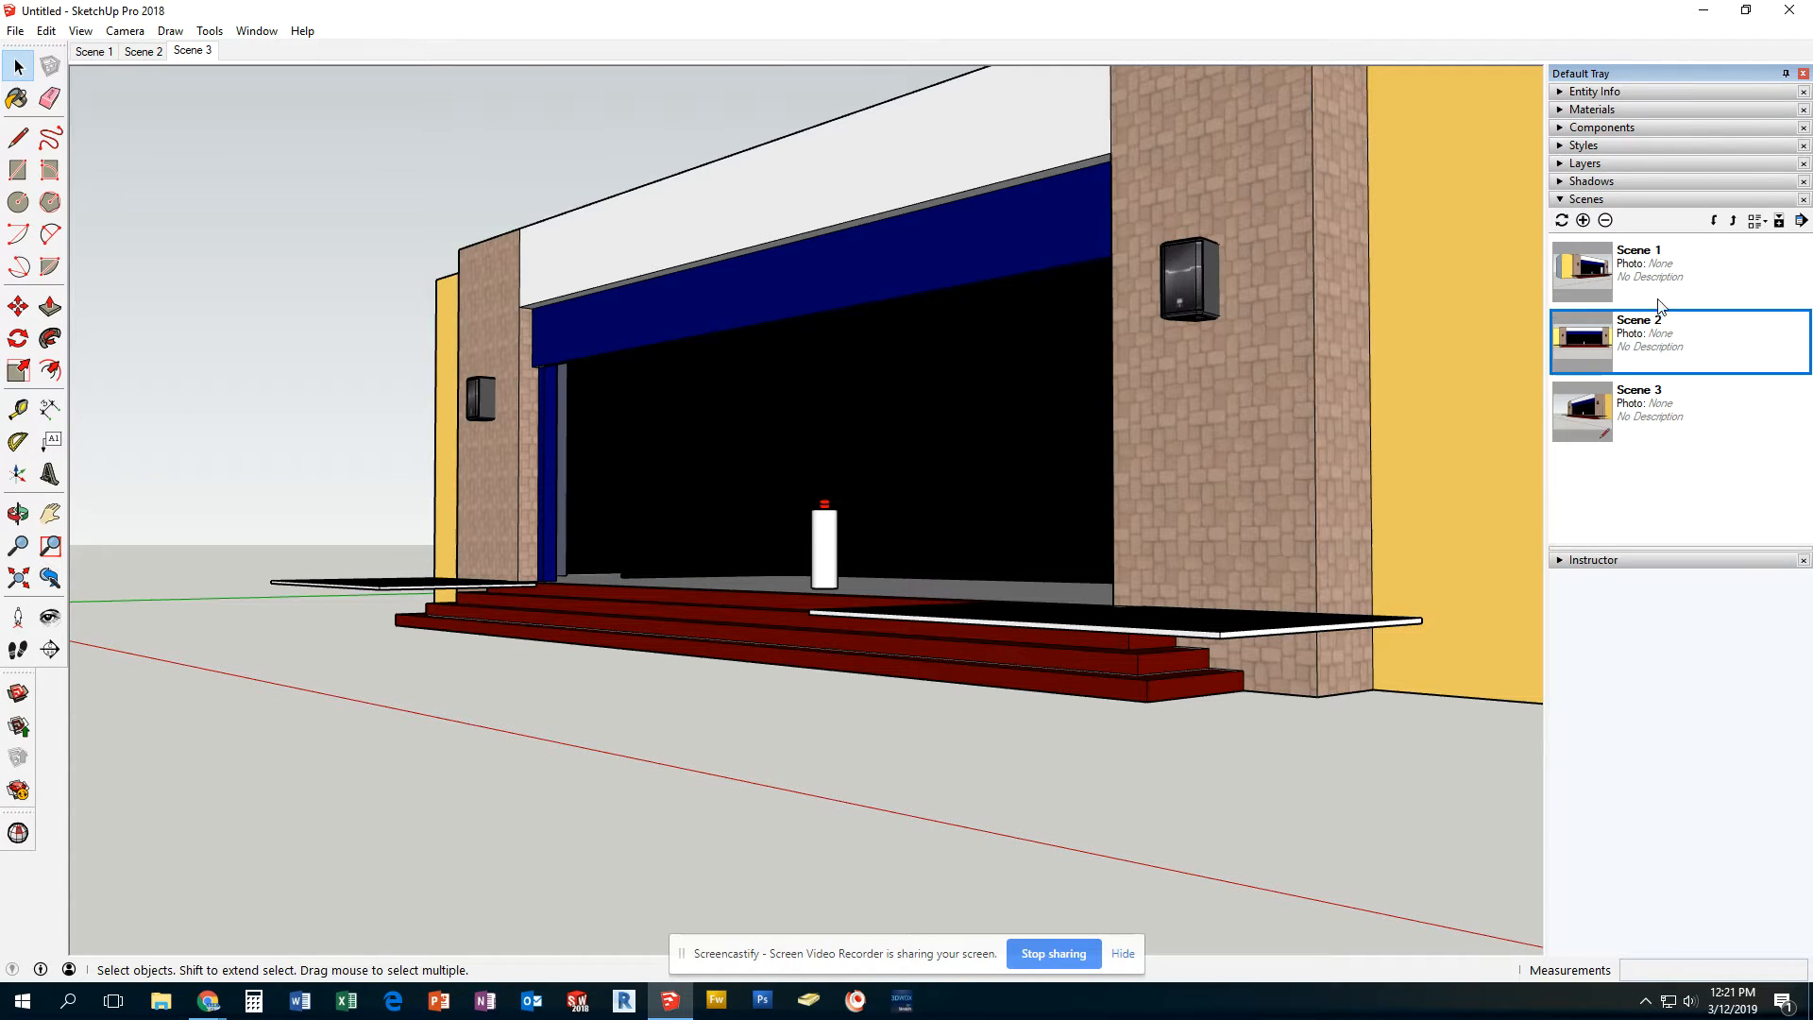
{"action": "left_click", "coordinate": [1584, 220]}
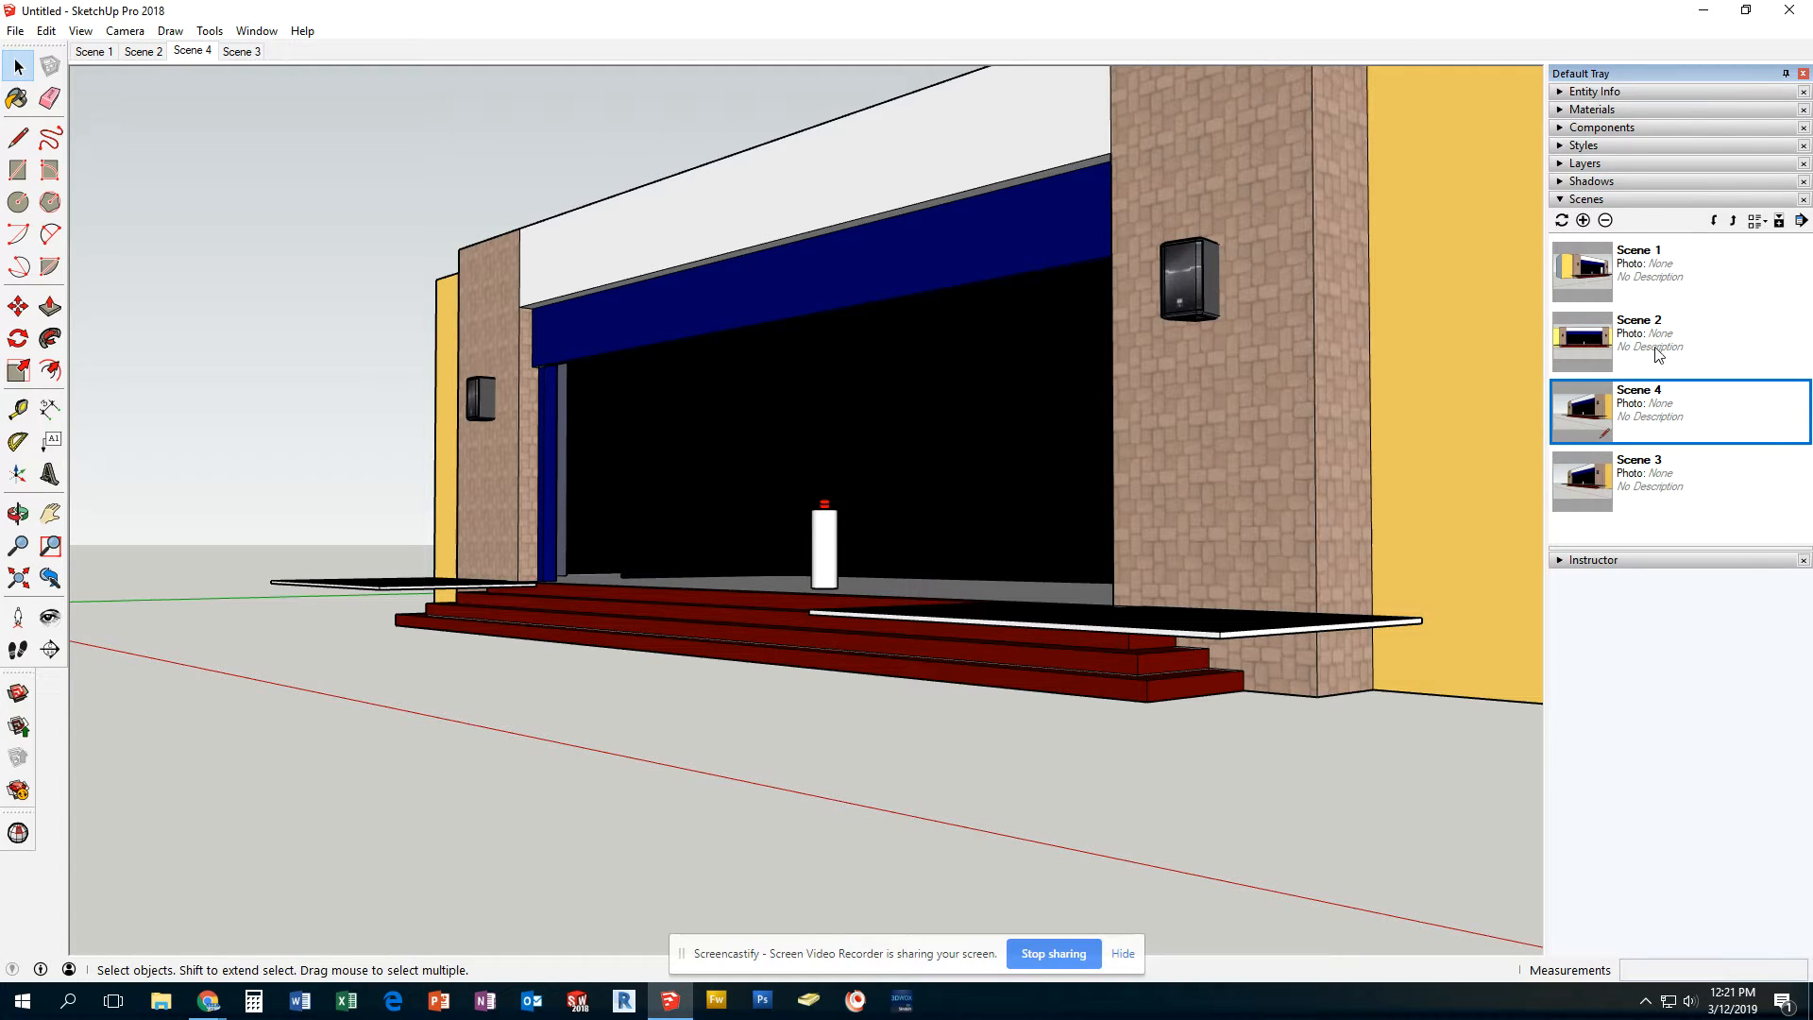
{"action": "left_click", "coordinate": [1607, 220]}
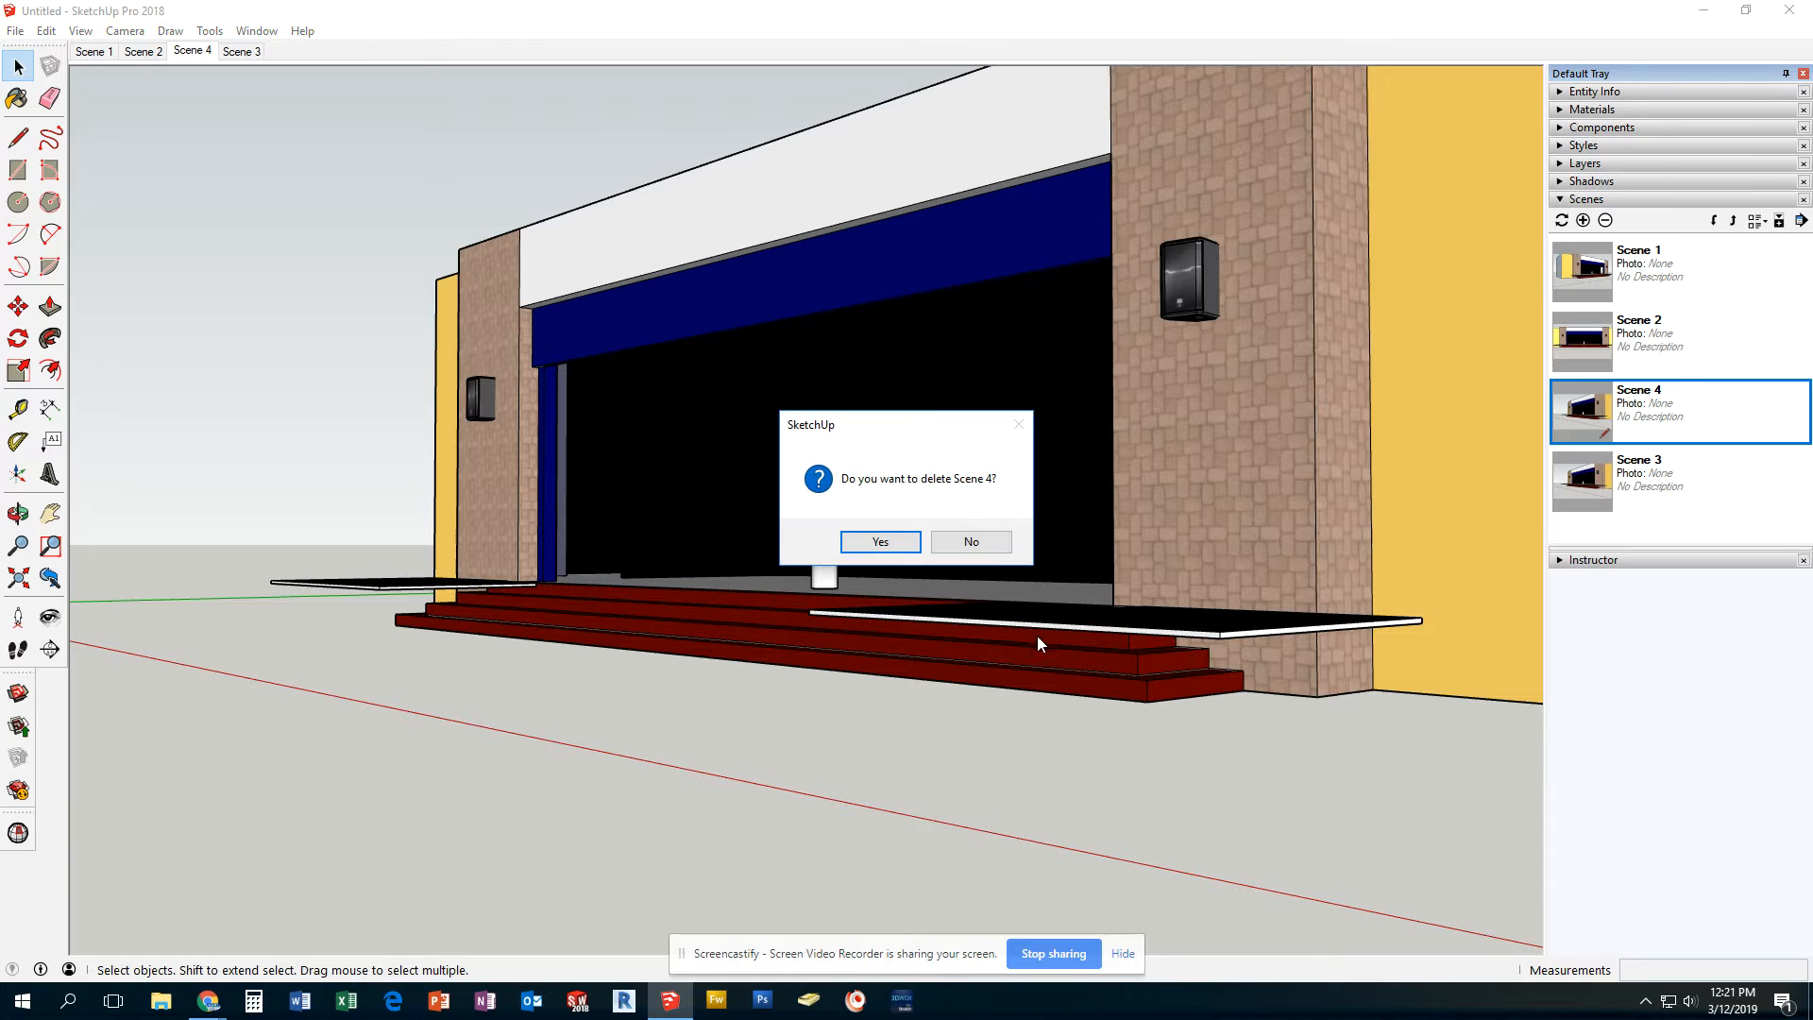
{"action": "left_click", "coordinate": [880, 541]}
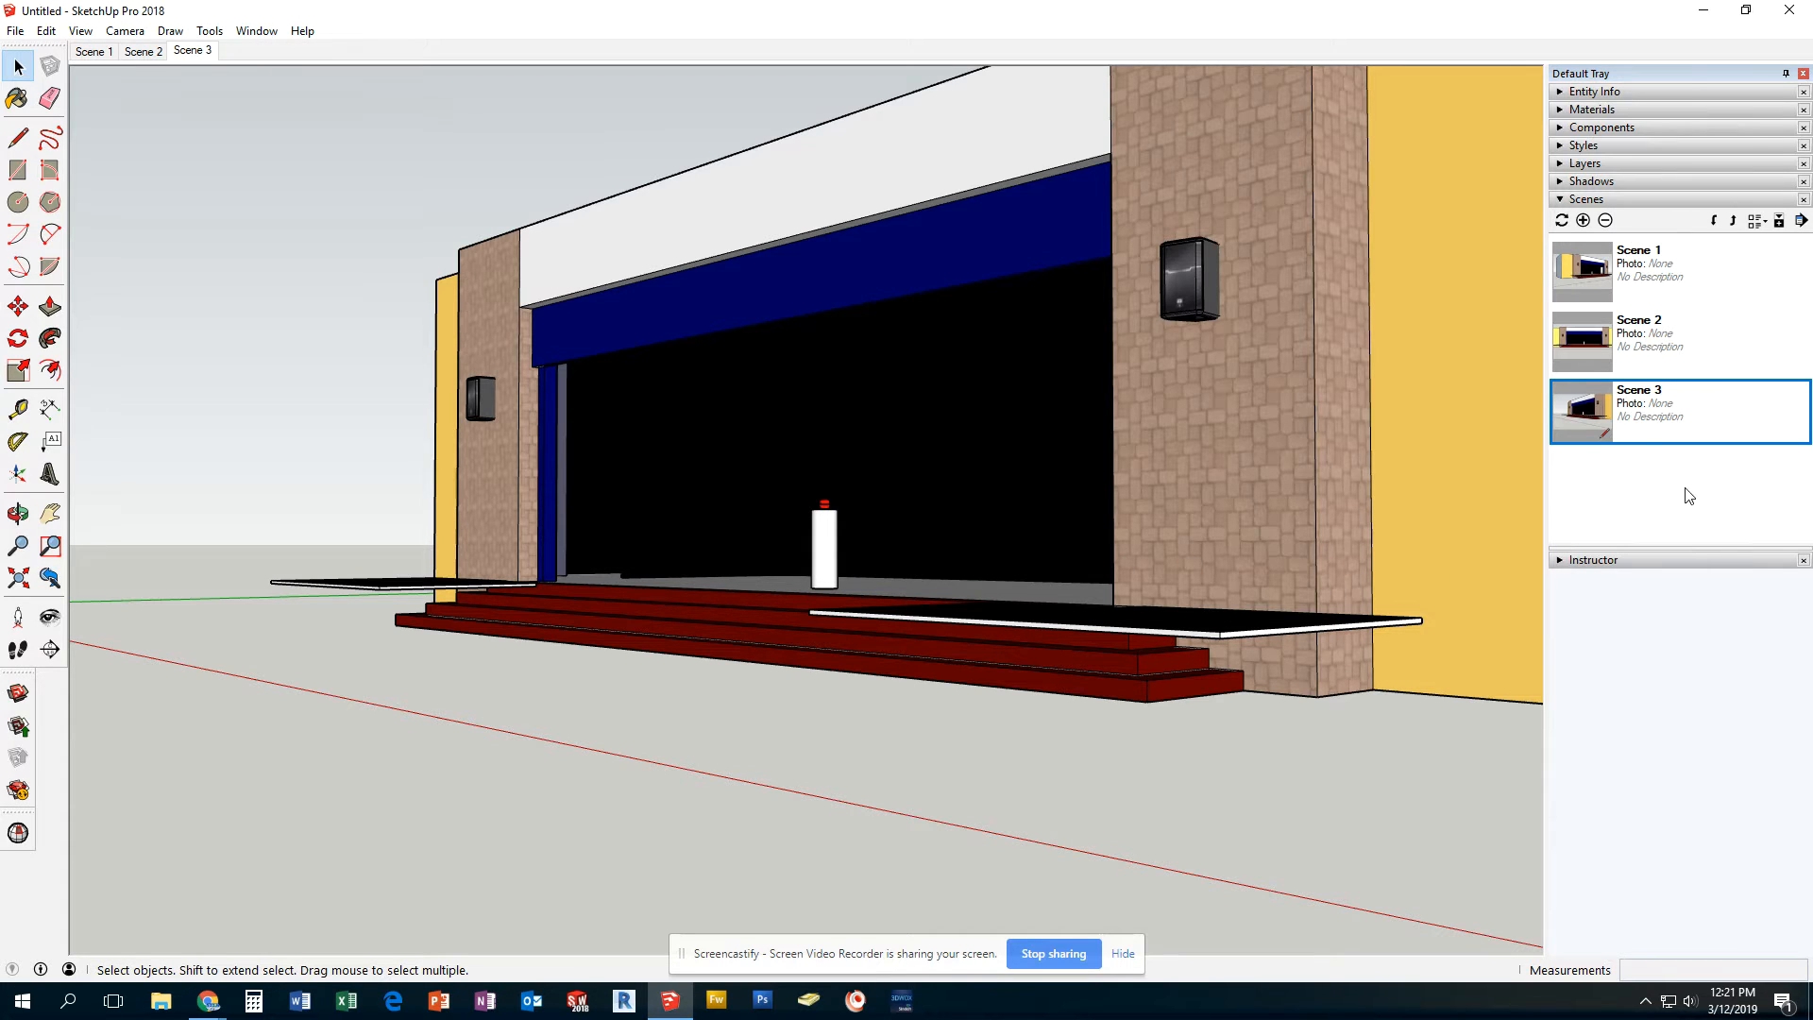
Switch to Scene 2's front view and add a new scene from it.
{"action": "left_click", "coordinate": [1601, 323]}
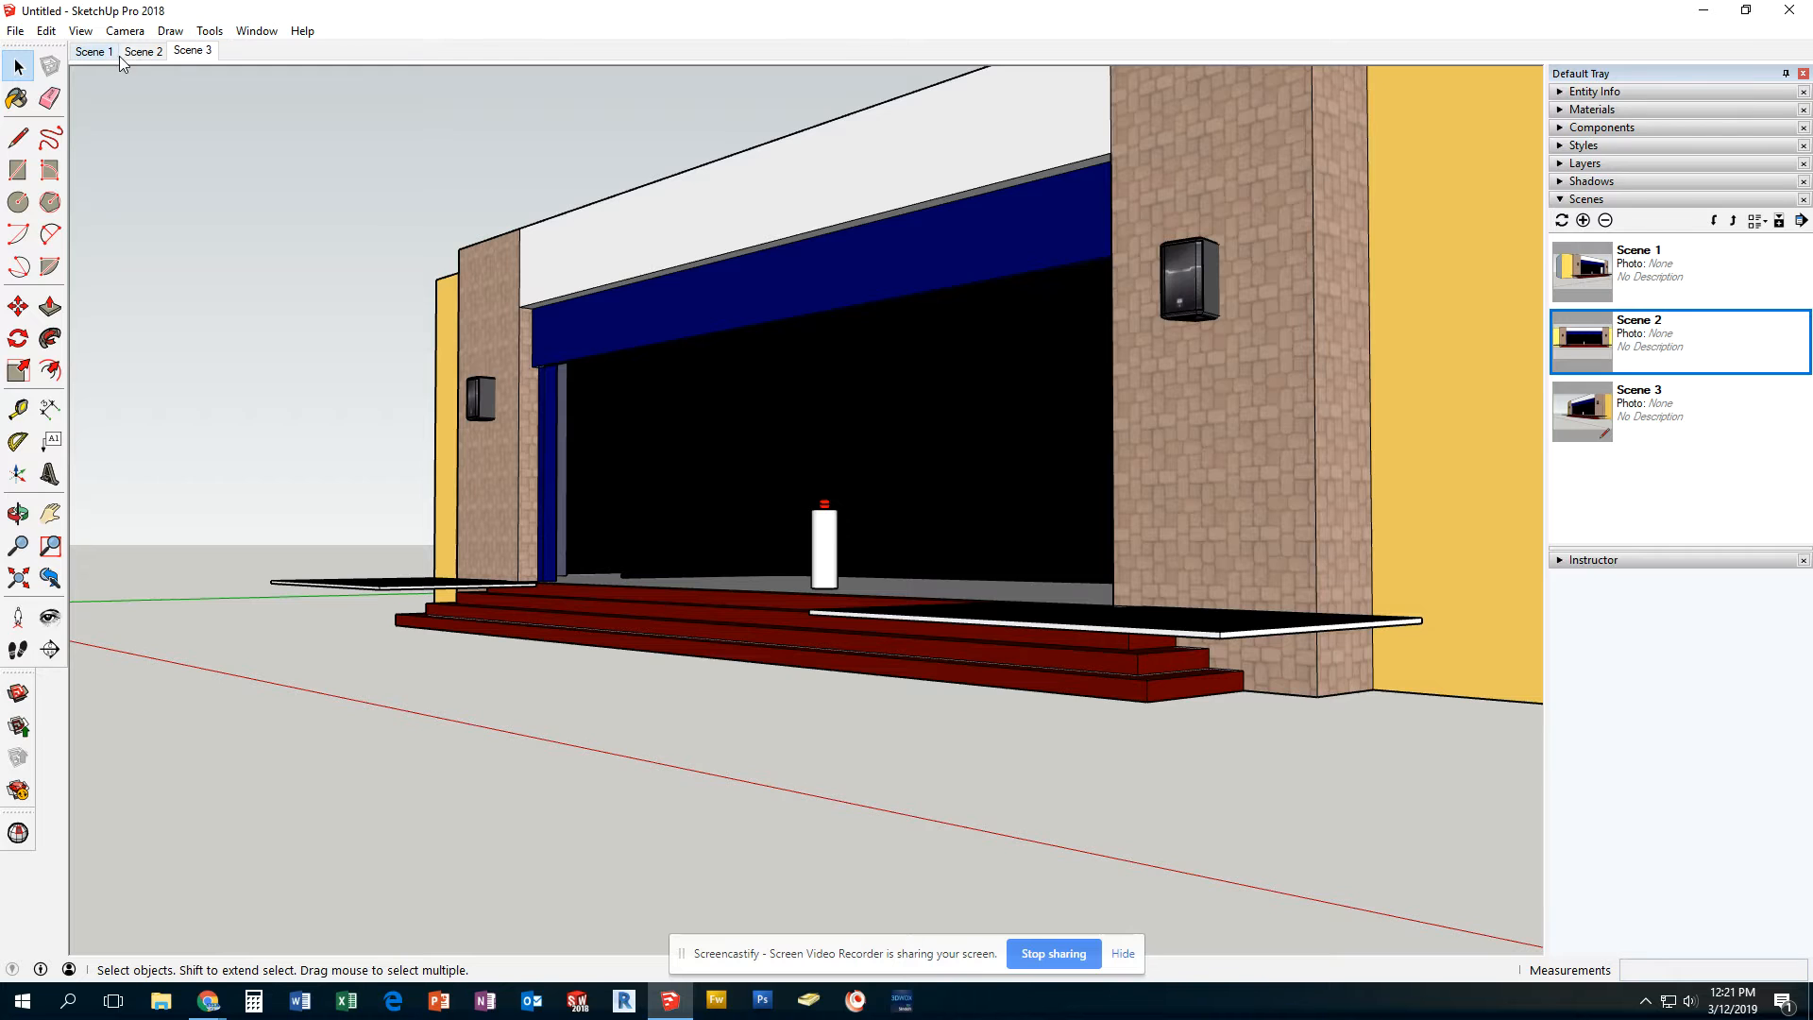
{"action": "left_click", "coordinate": [141, 52]}
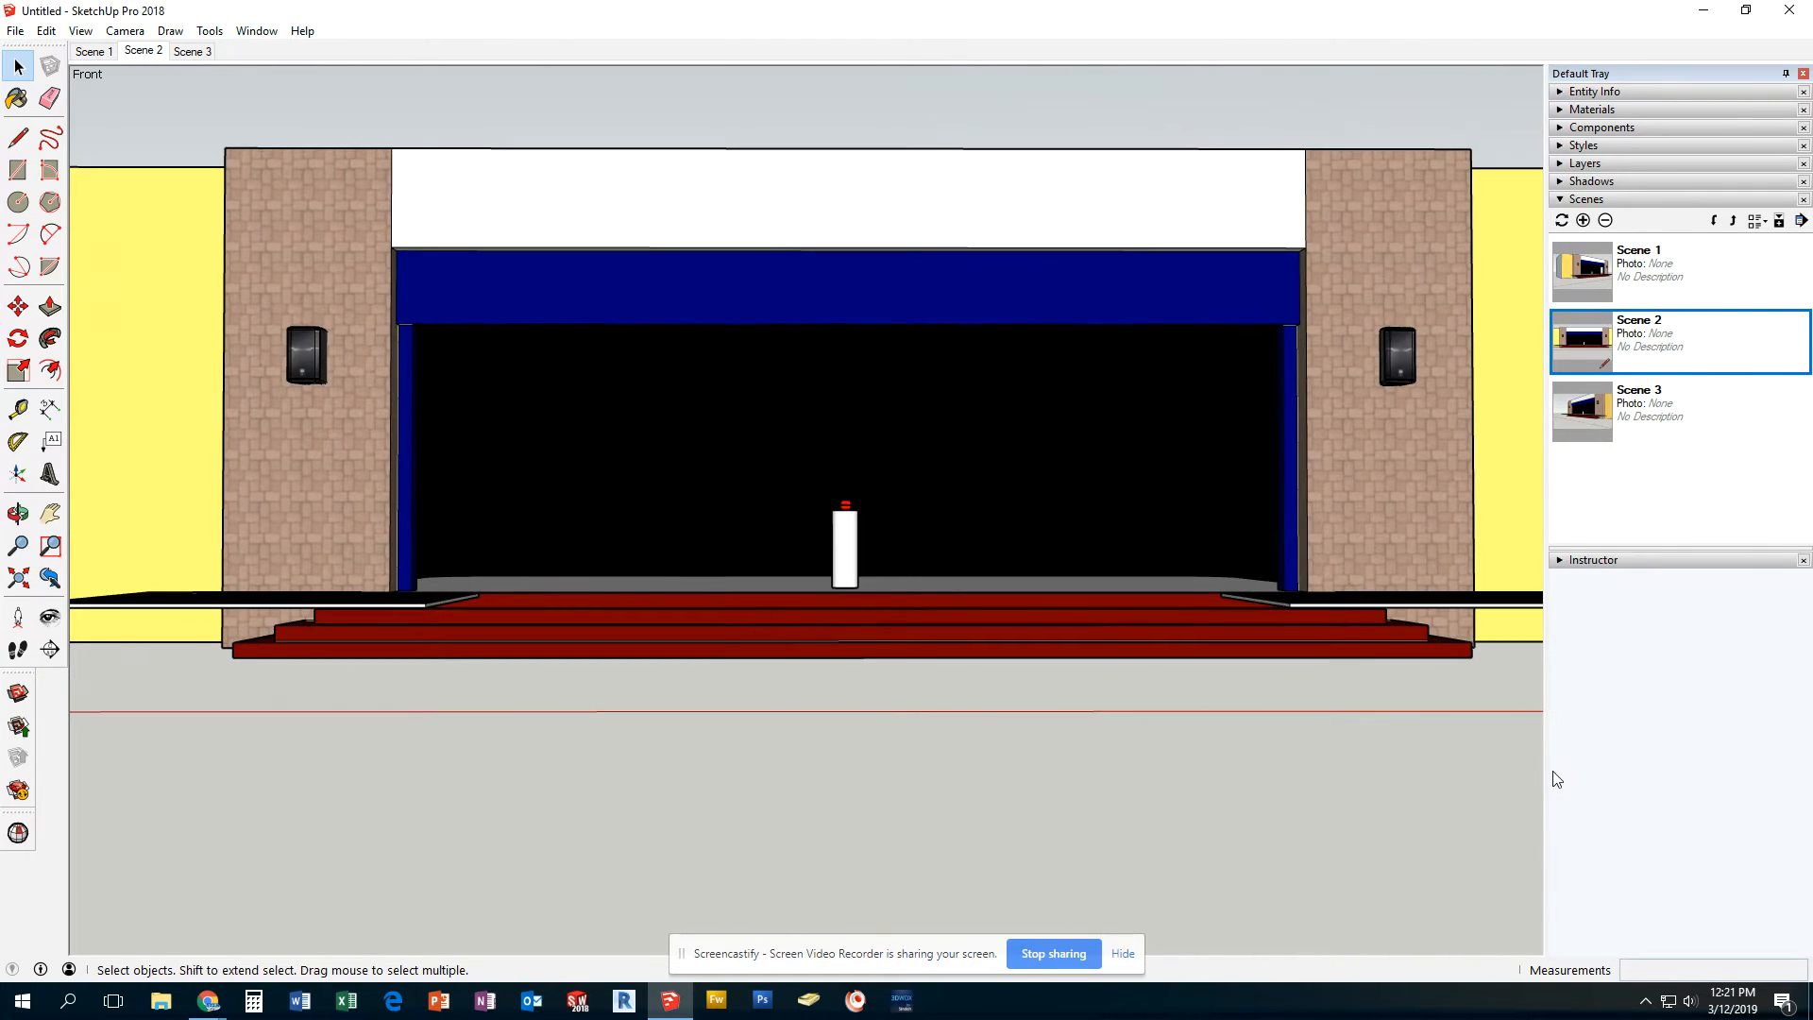
{"action": "left_click", "coordinate": [1584, 220]}
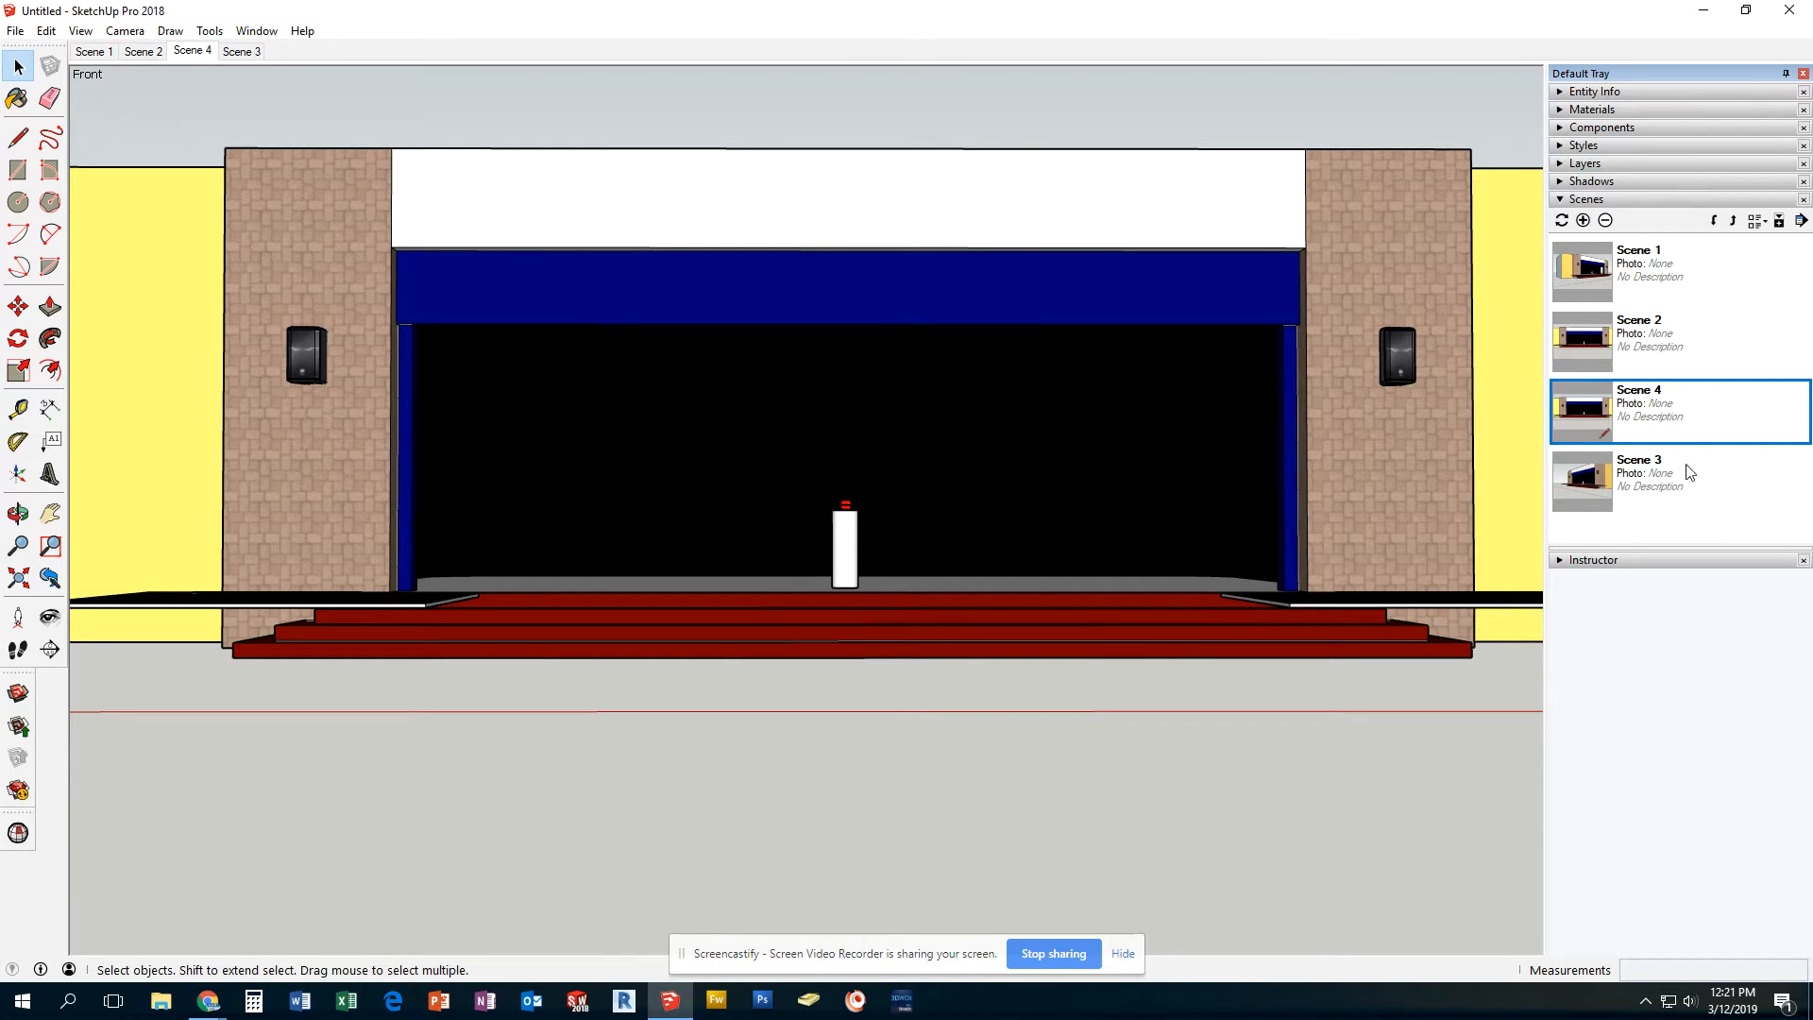
Reorder the scenes so that Scene 4 comes after Scene 3.
{"action": "right_click", "coordinate": [1700, 427]}
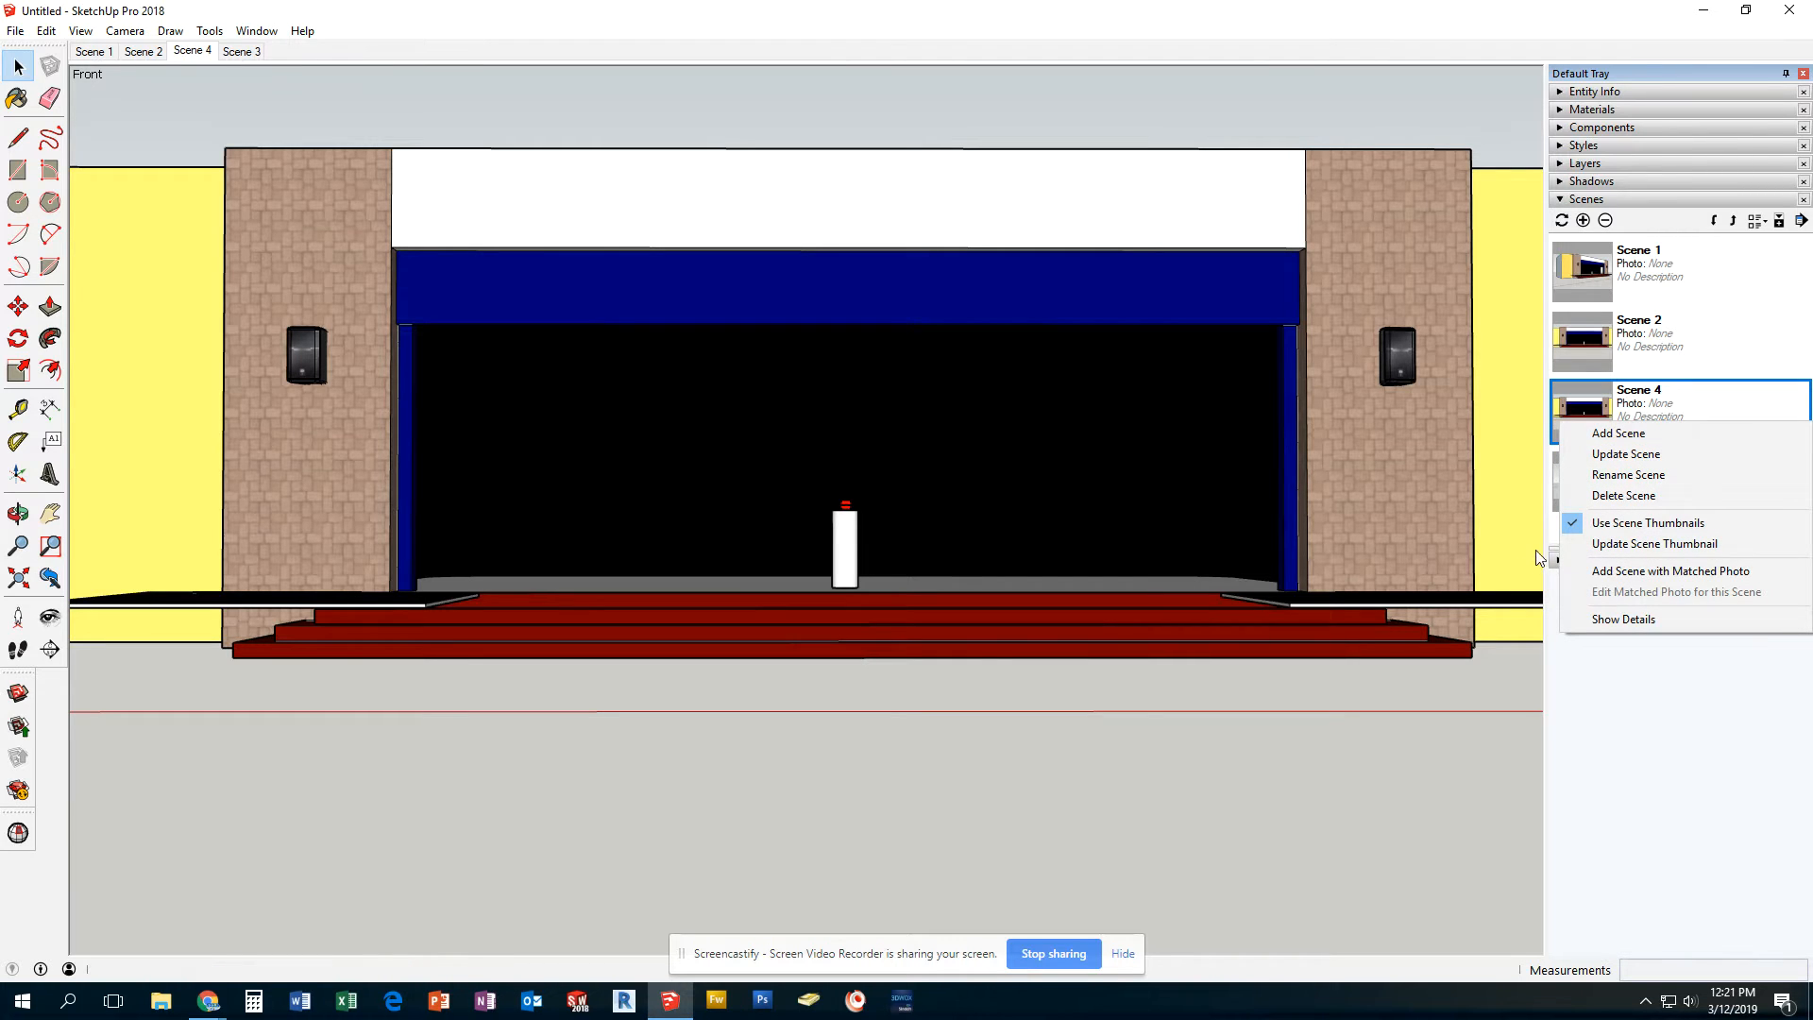
{"action": "left_click", "coordinate": [1646, 864]}
{"action": "left_click", "coordinate": [1602, 486]}
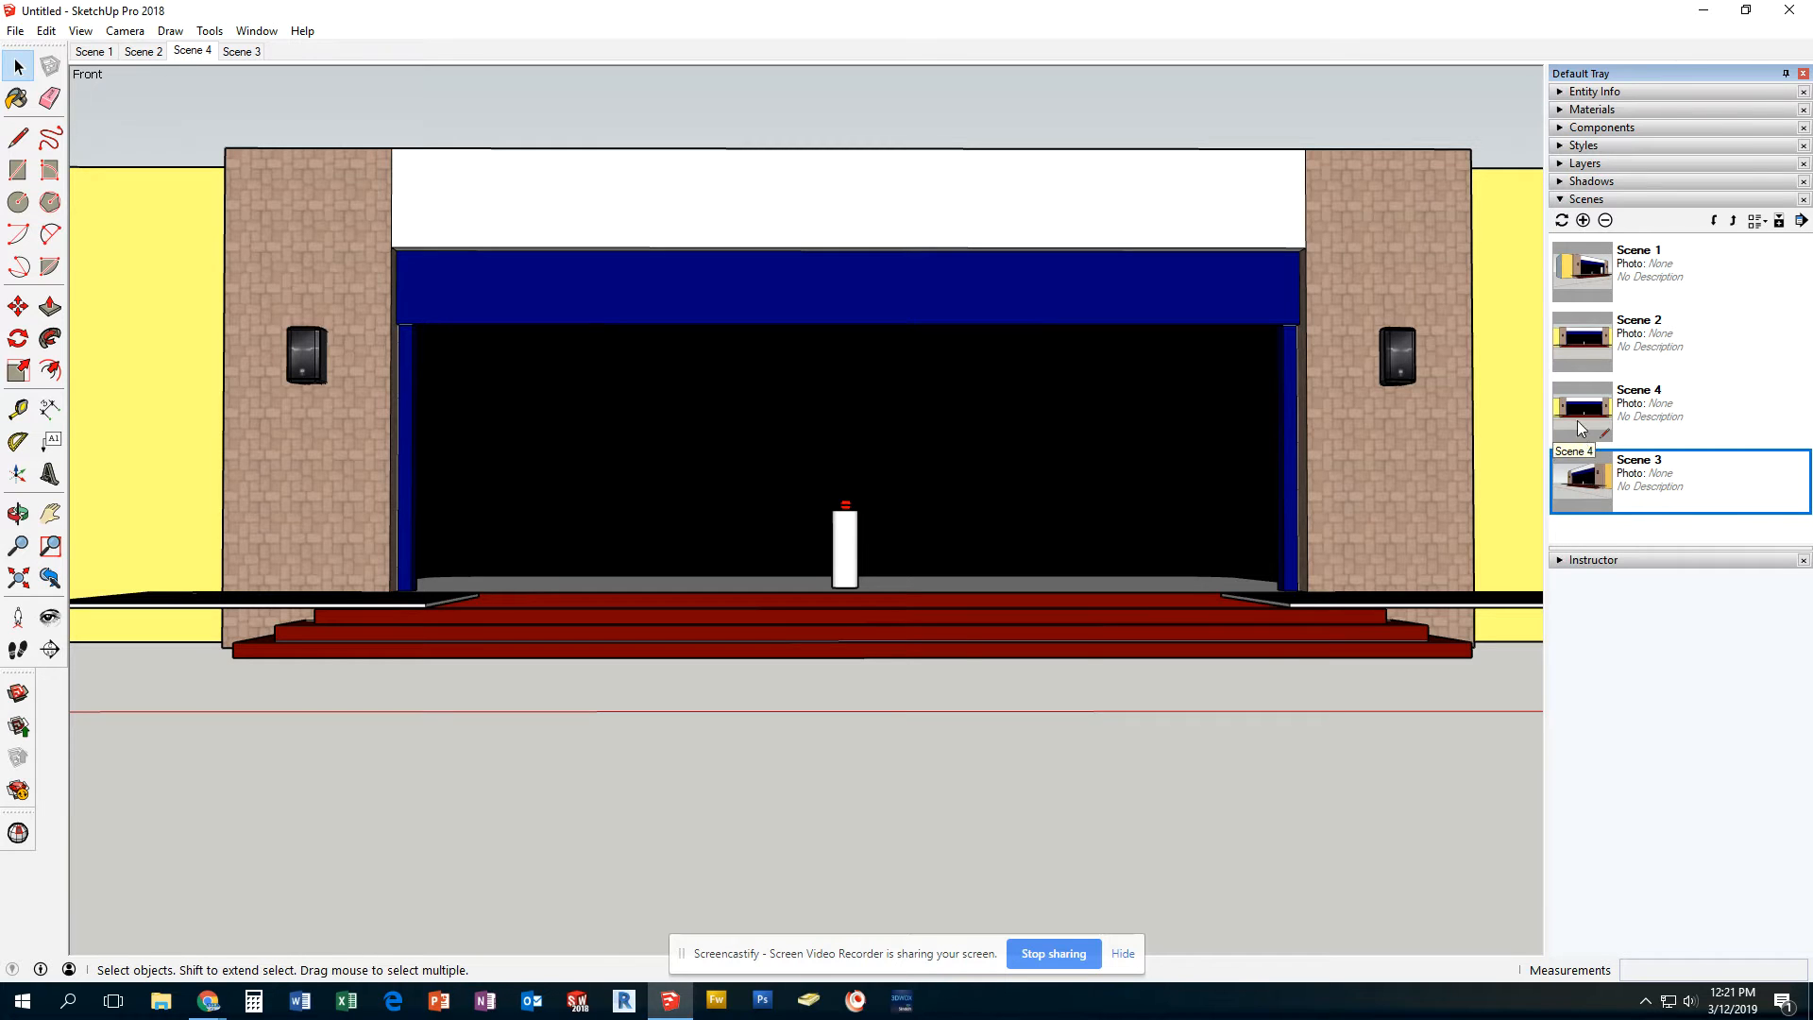
{"action": "left_click", "coordinate": [1739, 224]}
{"action": "left_click", "coordinate": [1721, 490]}
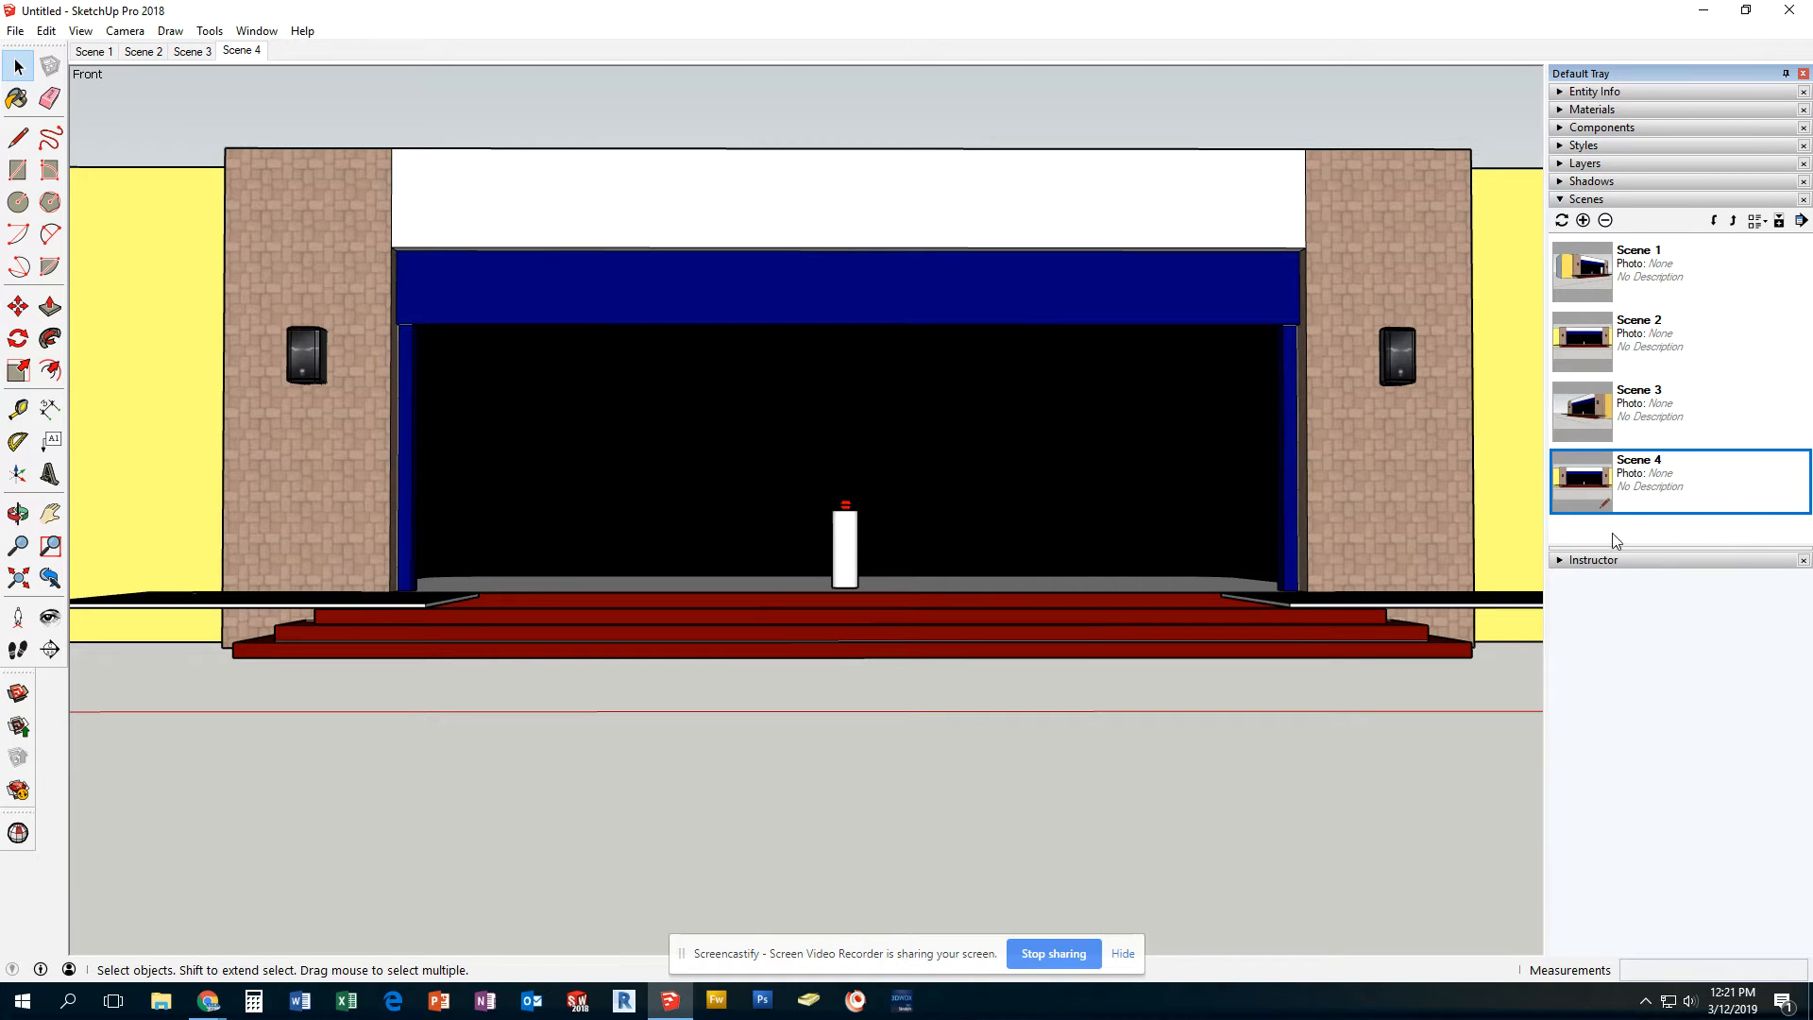
Play the scene animation starting from Scene 1 to check the camera transitions, and stop it.
{"action": "left_click", "coordinate": [1604, 281]}
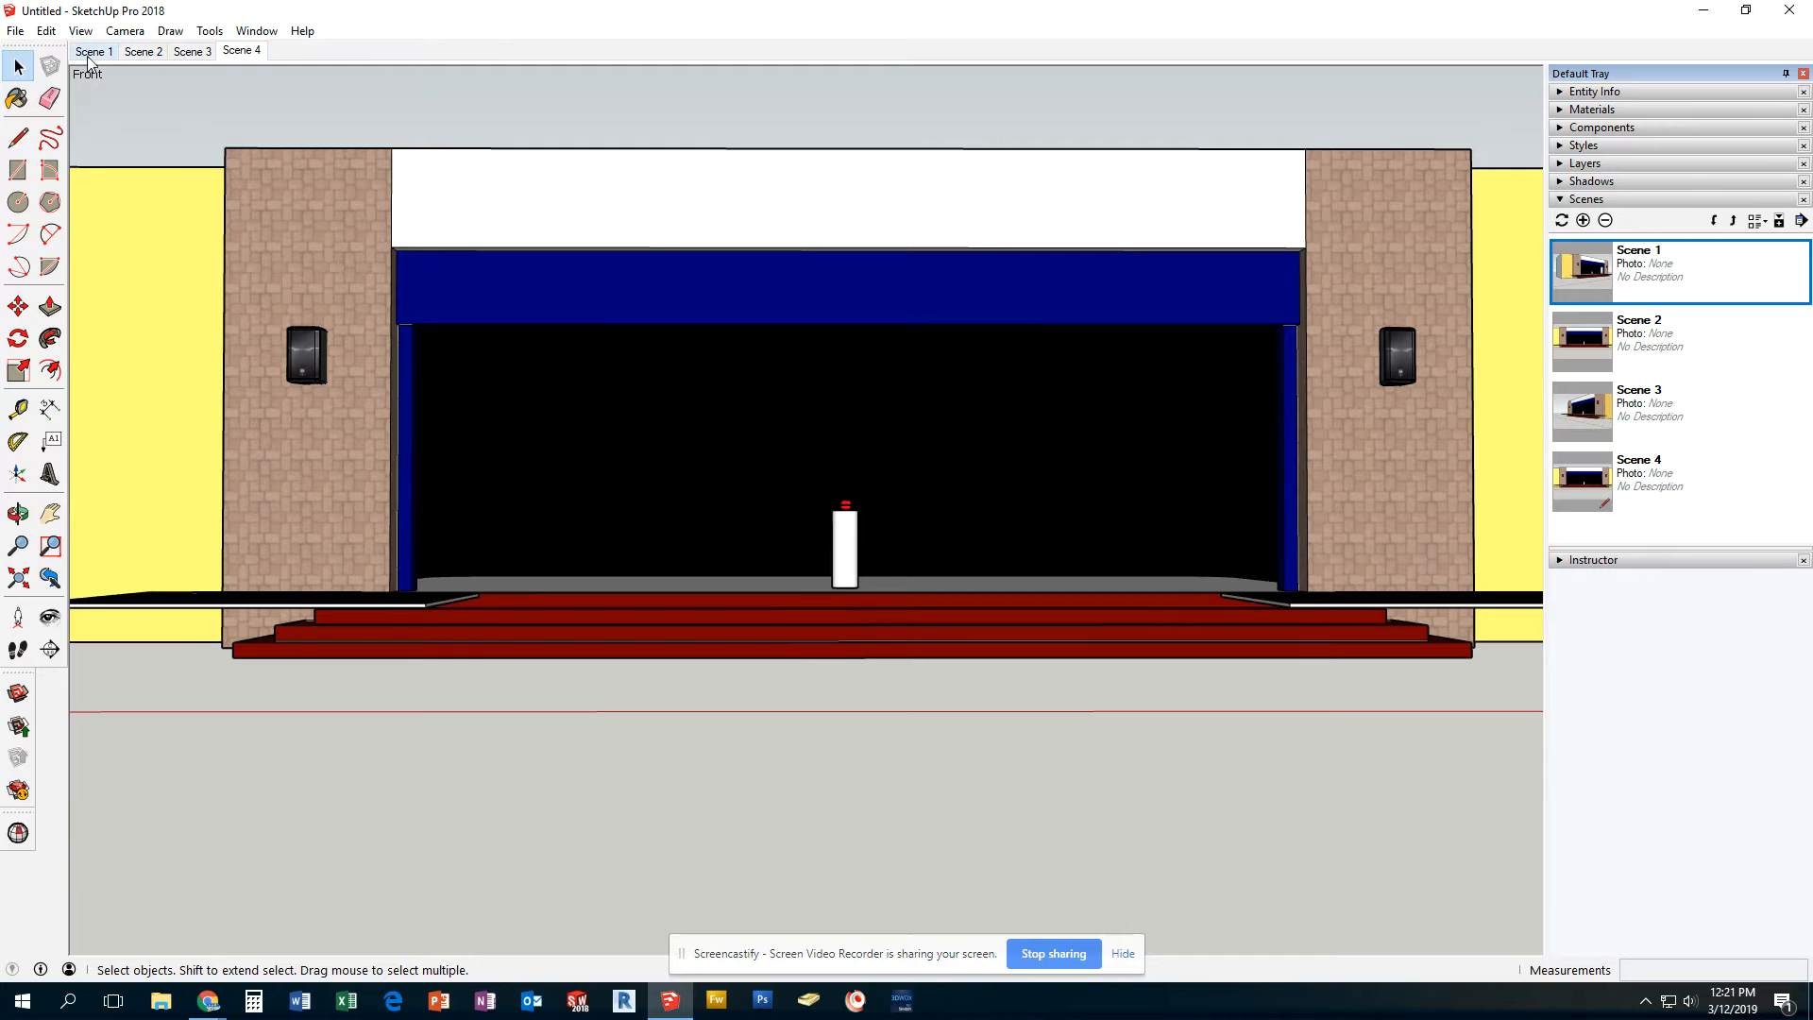
{"action": "left_click", "coordinate": [93, 52]}
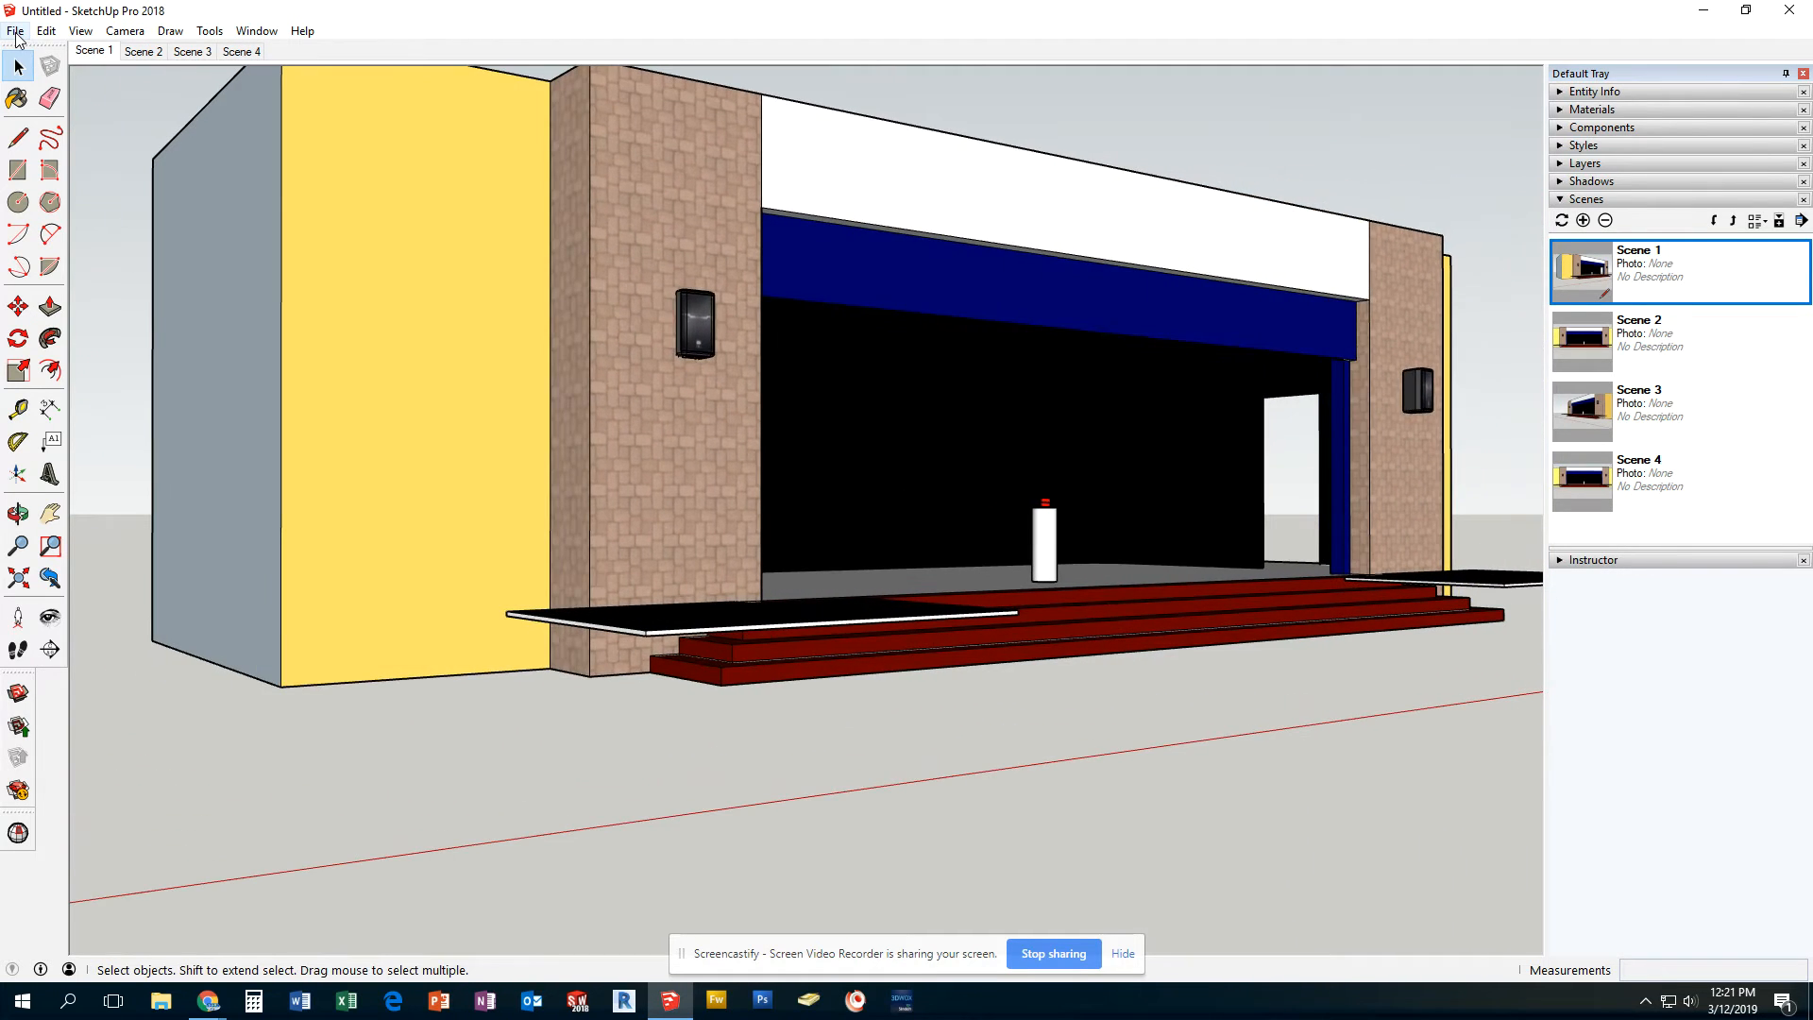
{"action": "left_click", "coordinate": [131, 36]}
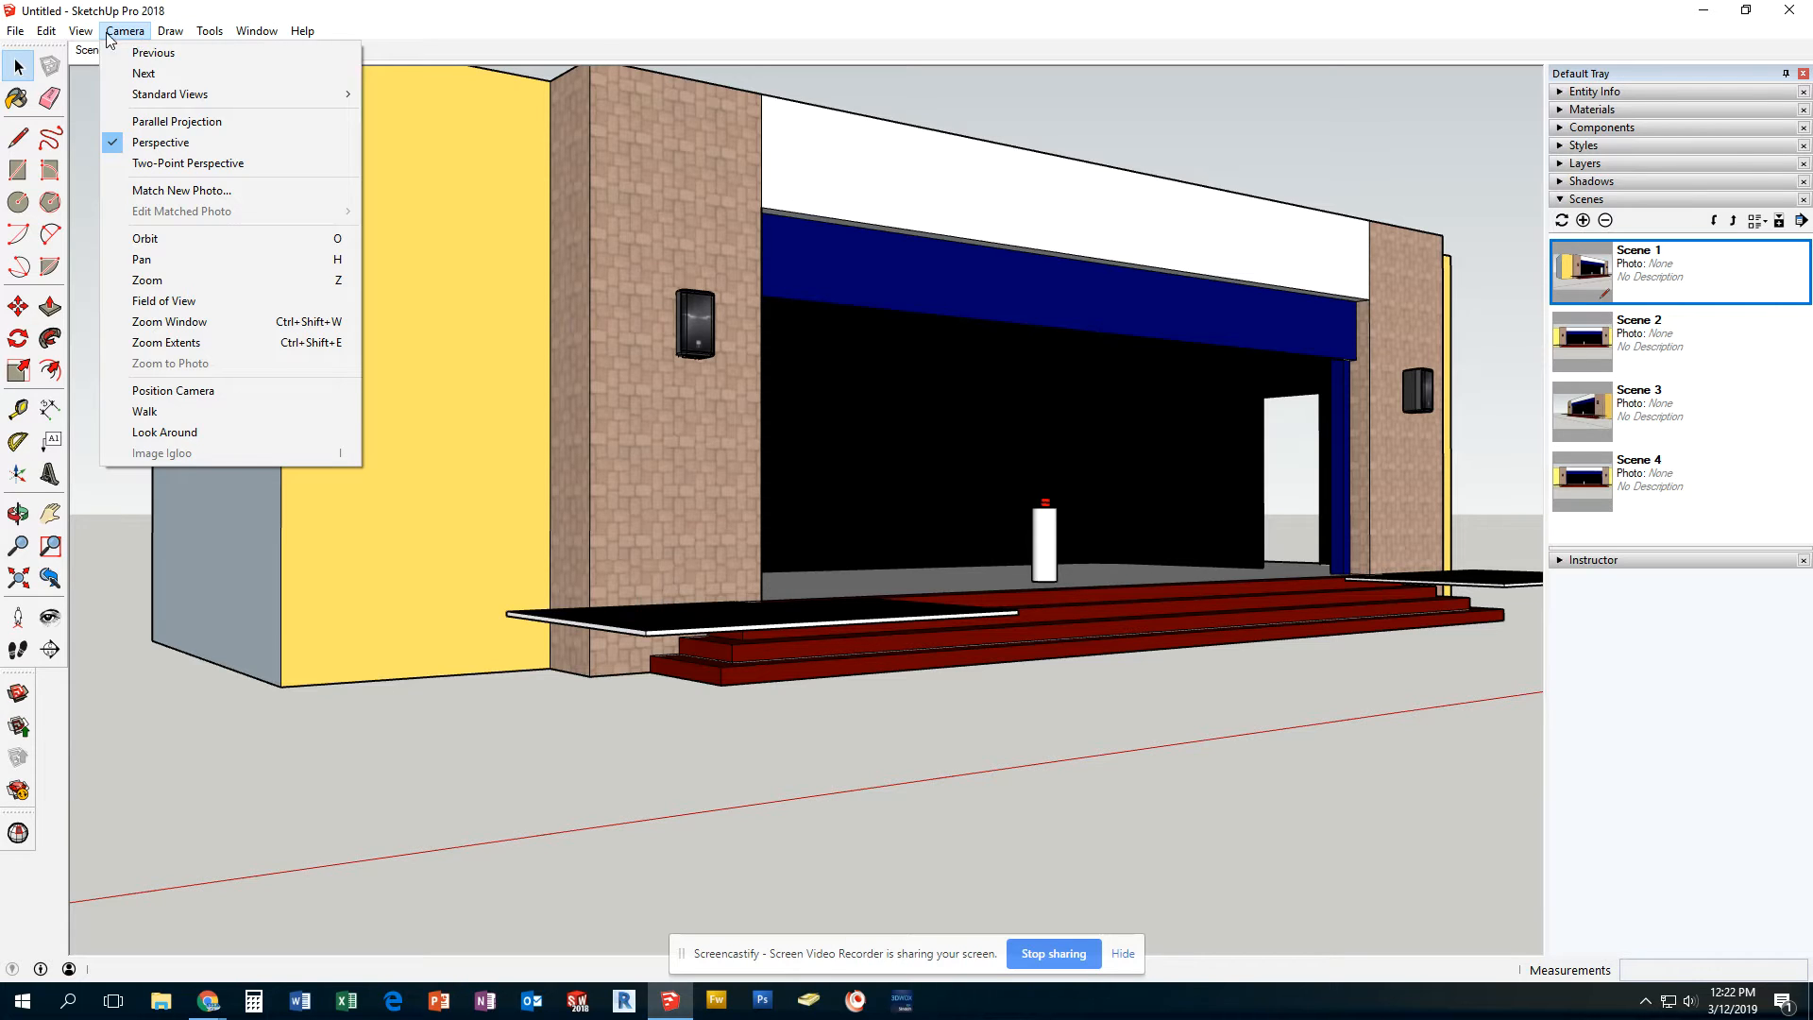
{"action": "mouse_move", "coordinate": [81, 31]}
{"action": "mouse_move", "coordinate": [140, 341]}
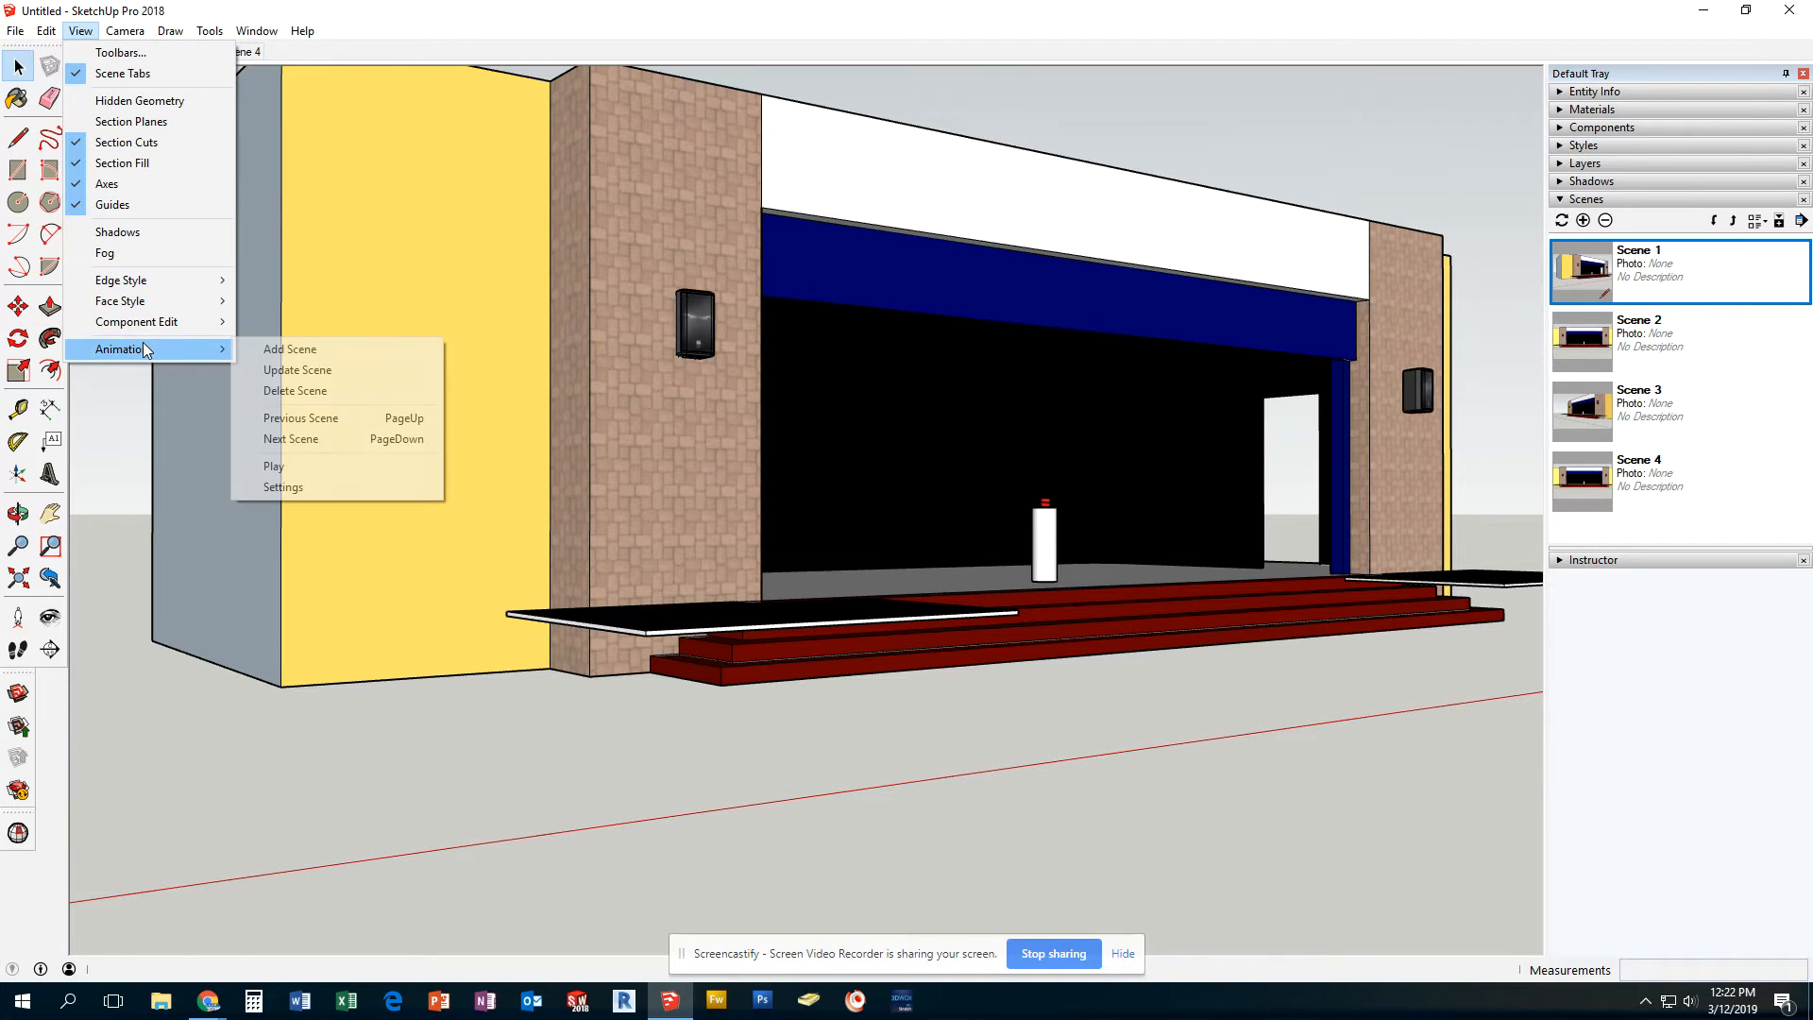
{"action": "left_click", "coordinate": [298, 467]}
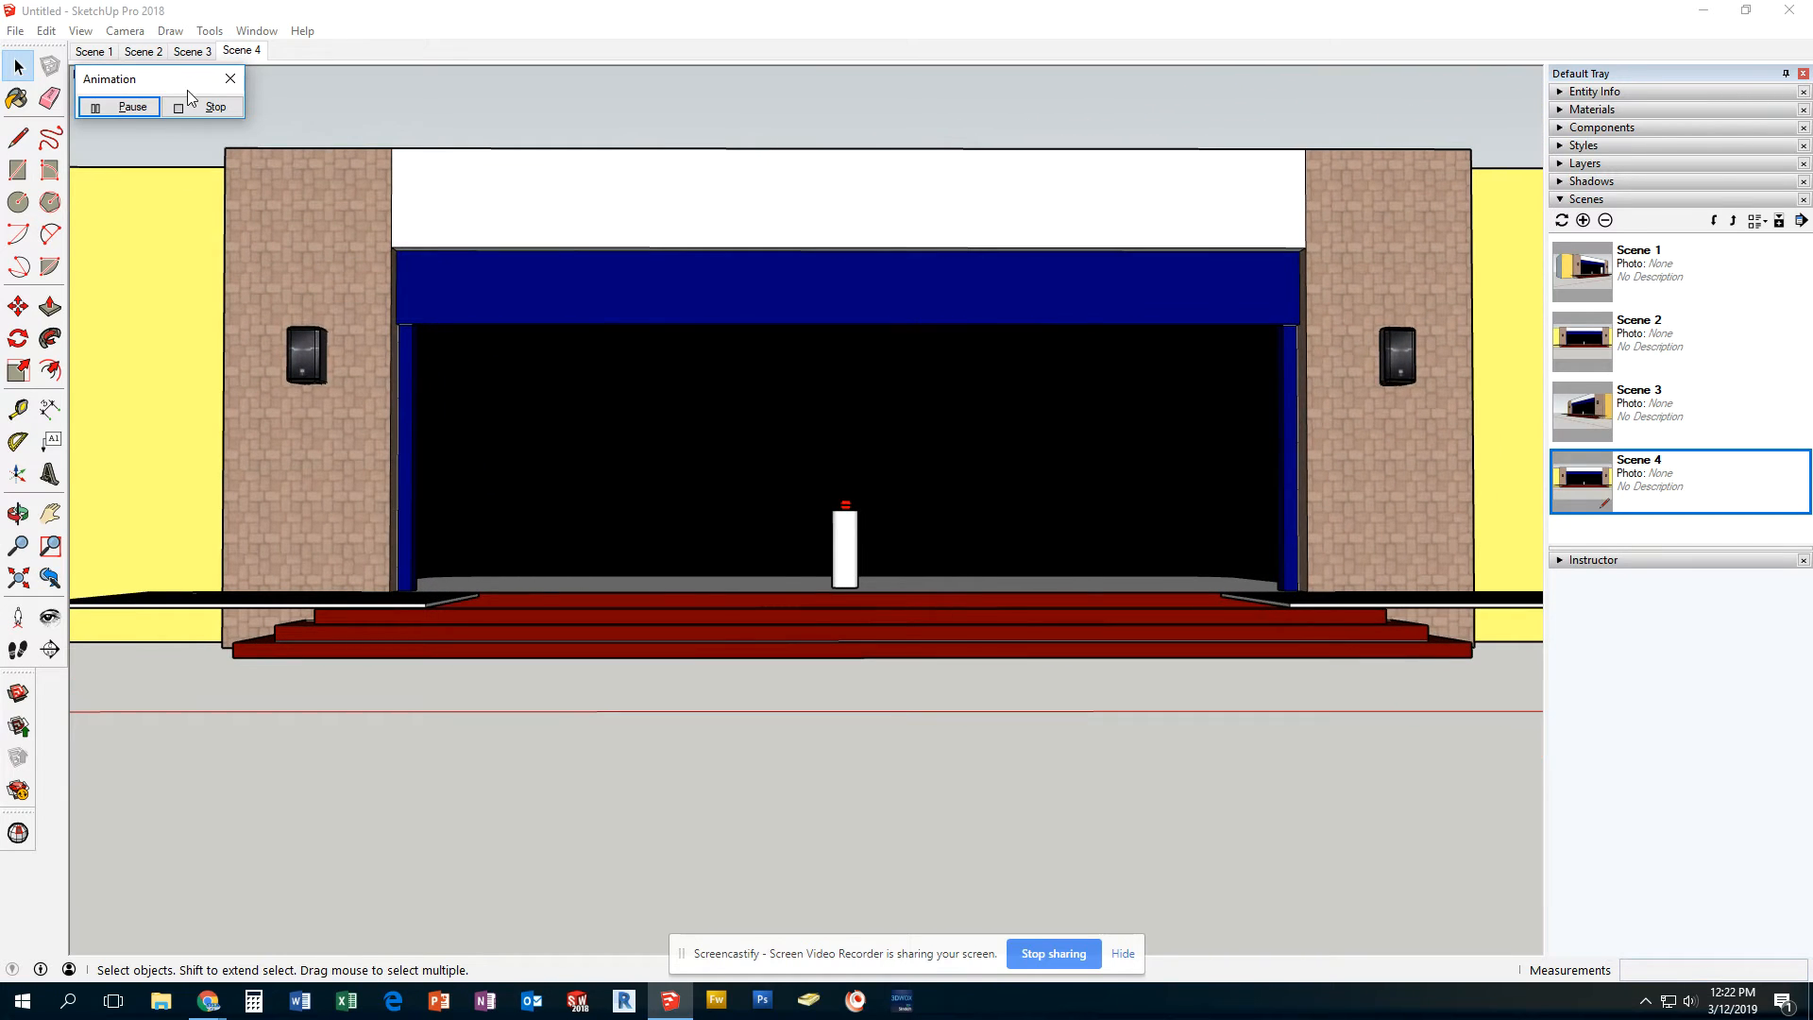
{"action": "left_click", "coordinate": [198, 108]}
Switch the view to Scene 4.
{"action": "left_click", "coordinate": [1634, 480]}
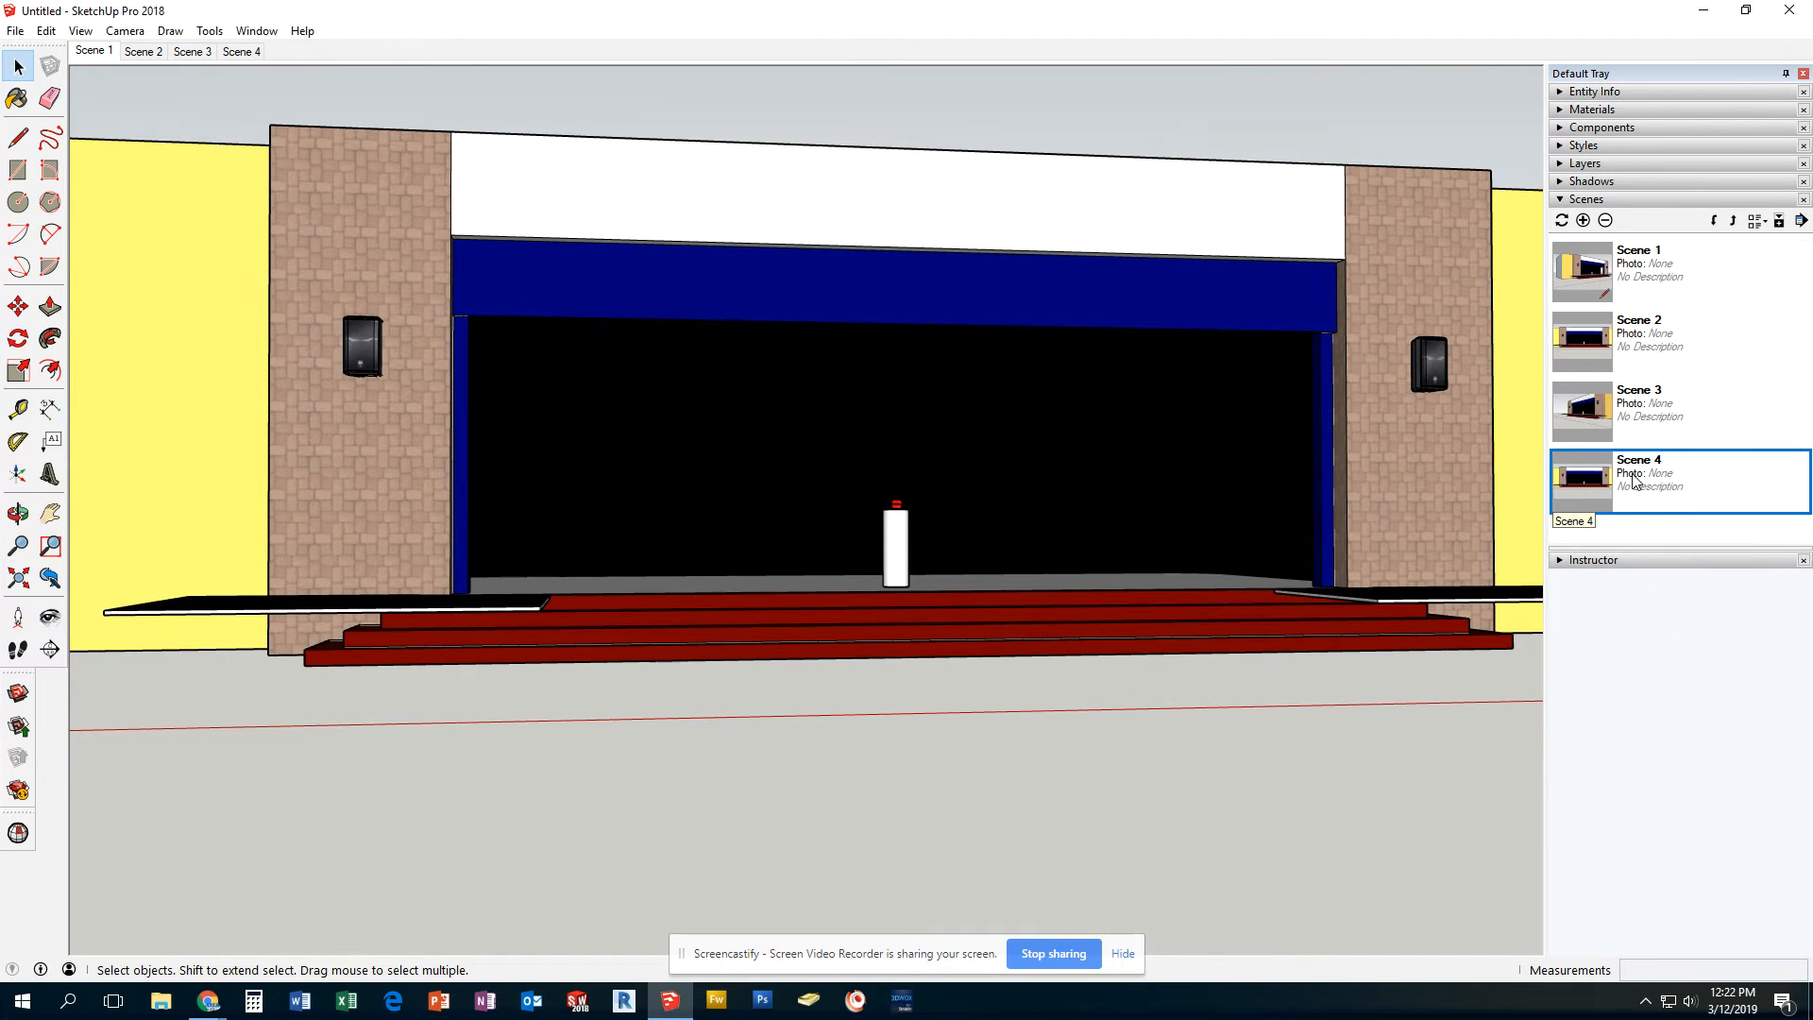
{"action": "double_click", "coordinate": [1633, 479]}
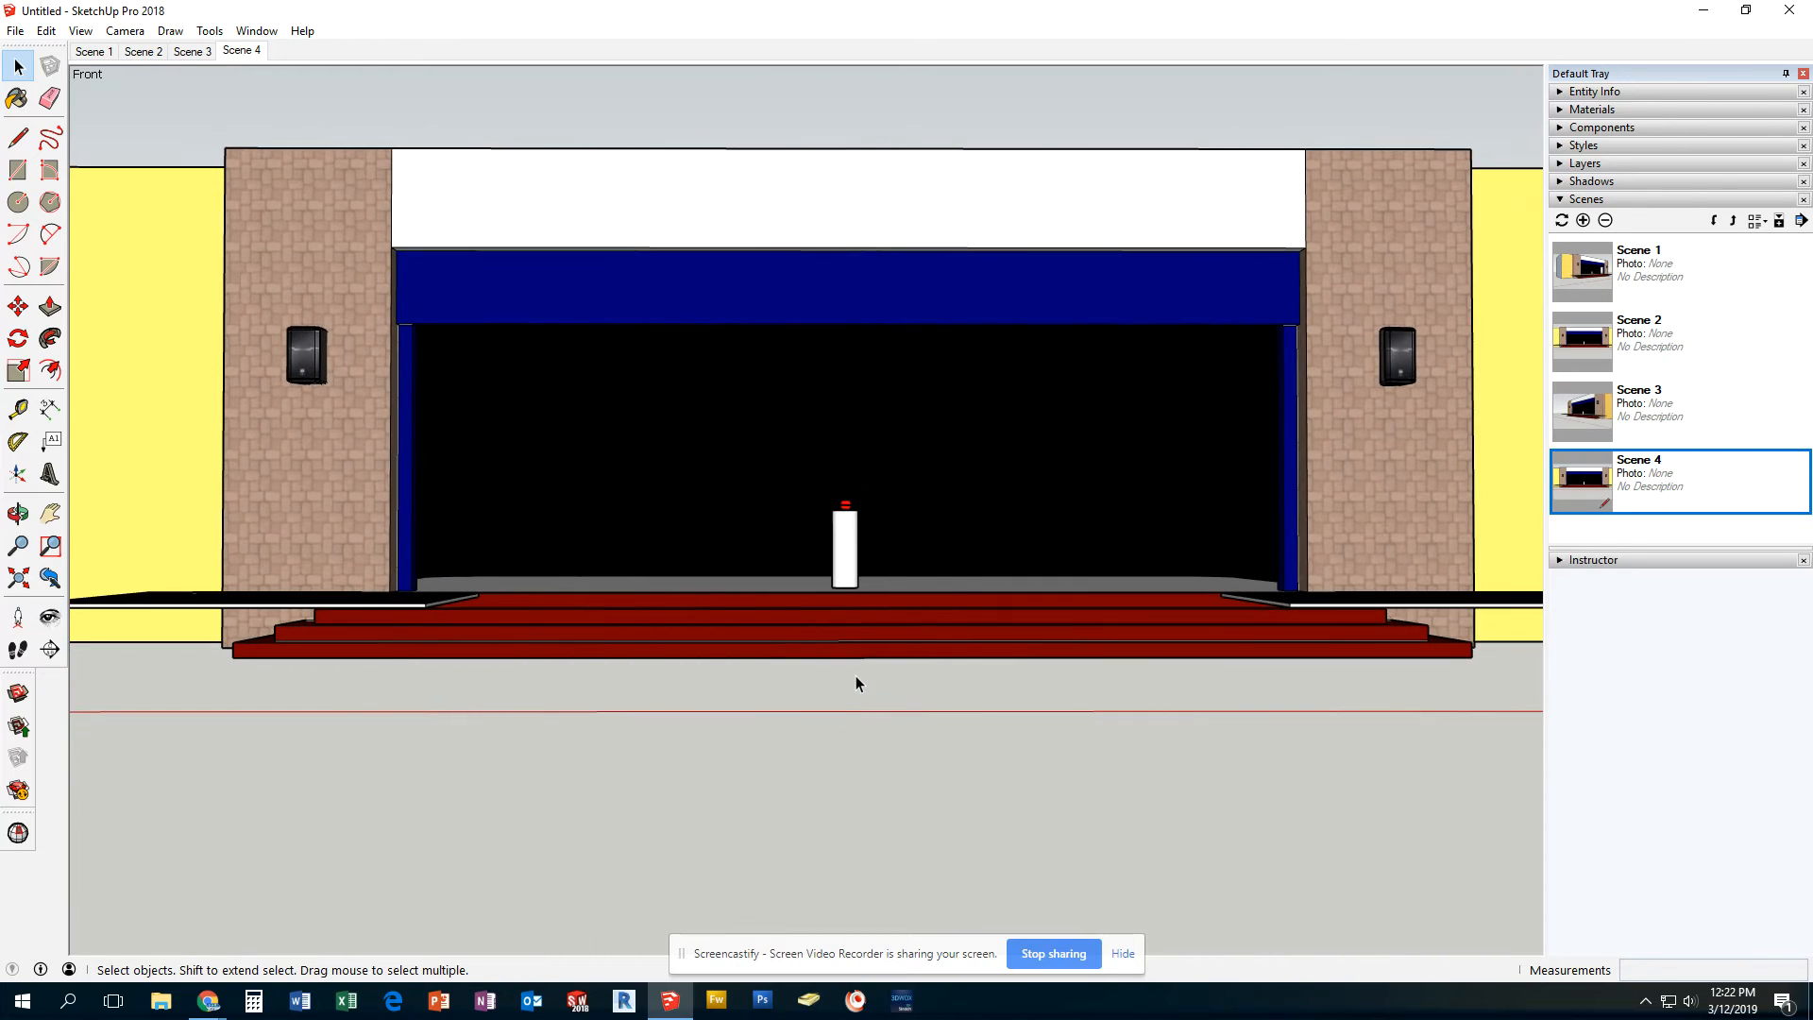
Zoom out to a wider front view of the whole stage building and add a new scene from it.
{"action": "scroll", "coordinate": [867, 638], "scroll_direction": "down", "scroll_amount": 5}
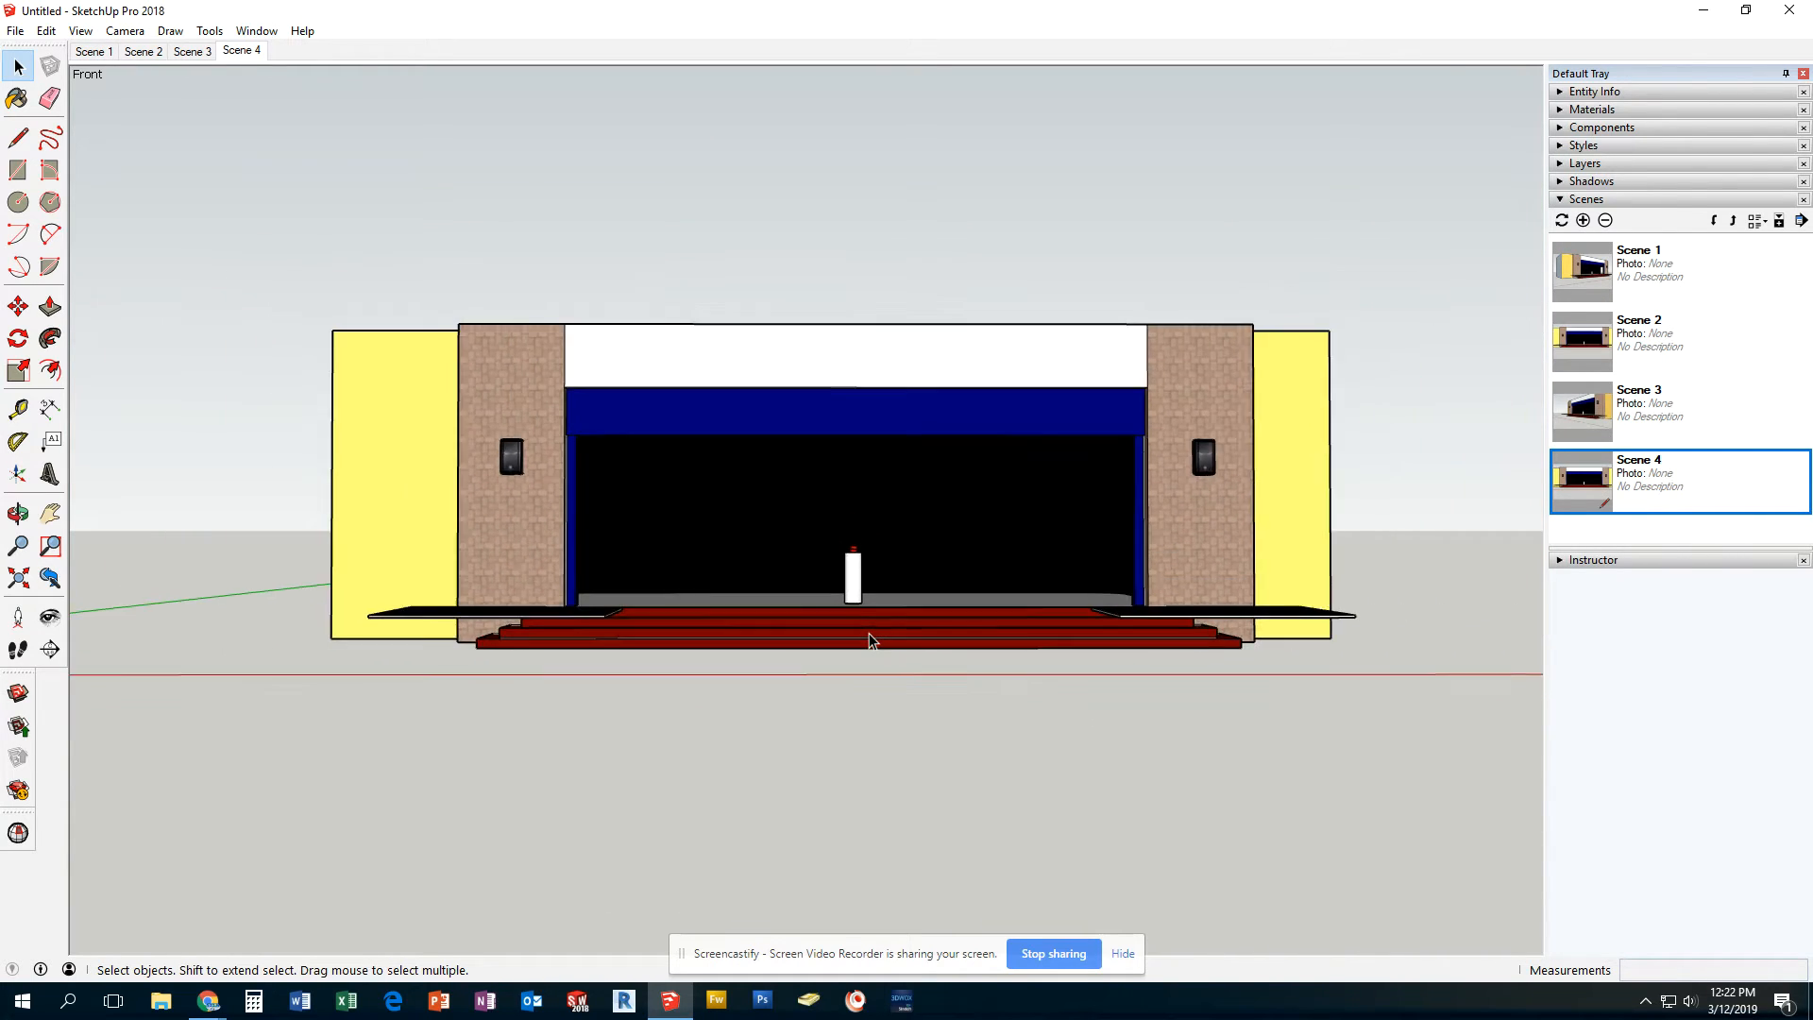
{"action": "middle_click_drag", "start_coordinate": [868, 639], "coordinate": [868, 599]}
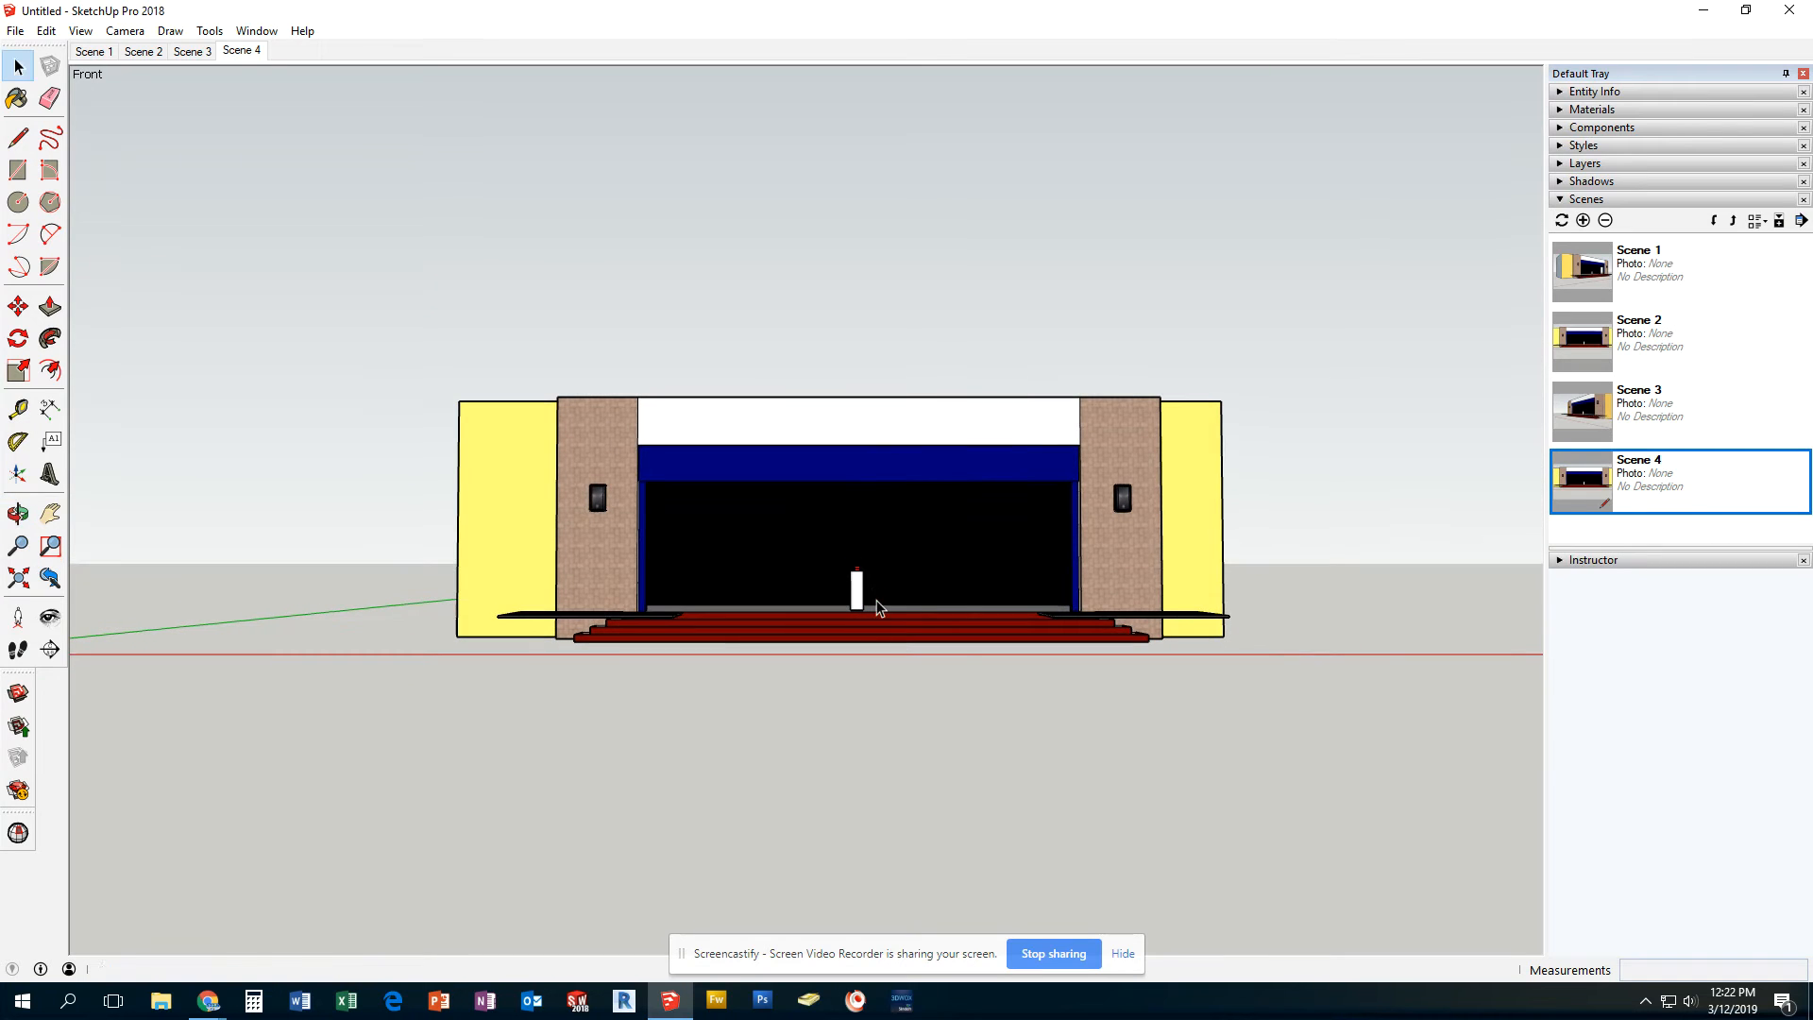
{"action": "left_click", "coordinate": [1584, 221]}
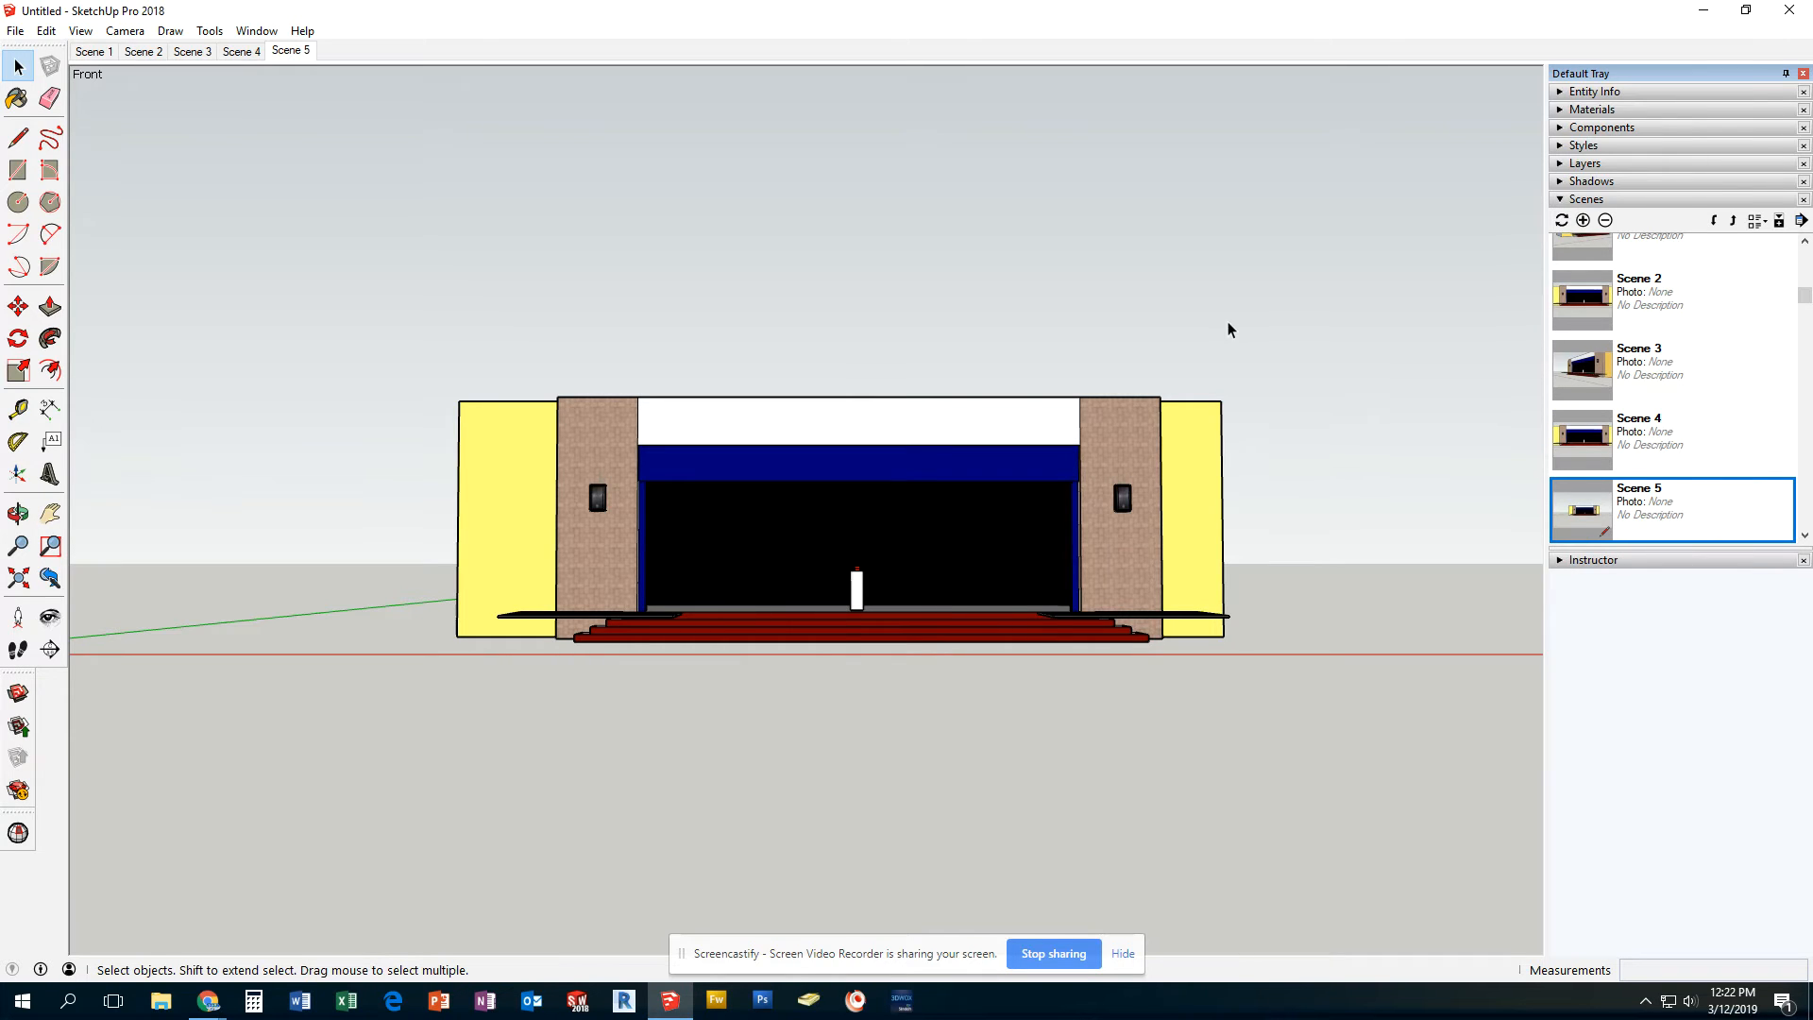
Switch the view to Scene 1.
{"action": "scroll", "coordinate": [1605, 274], "scroll_direction": "up", "scroll_amount": 1}
{"action": "left_click", "coordinate": [1635, 280]}
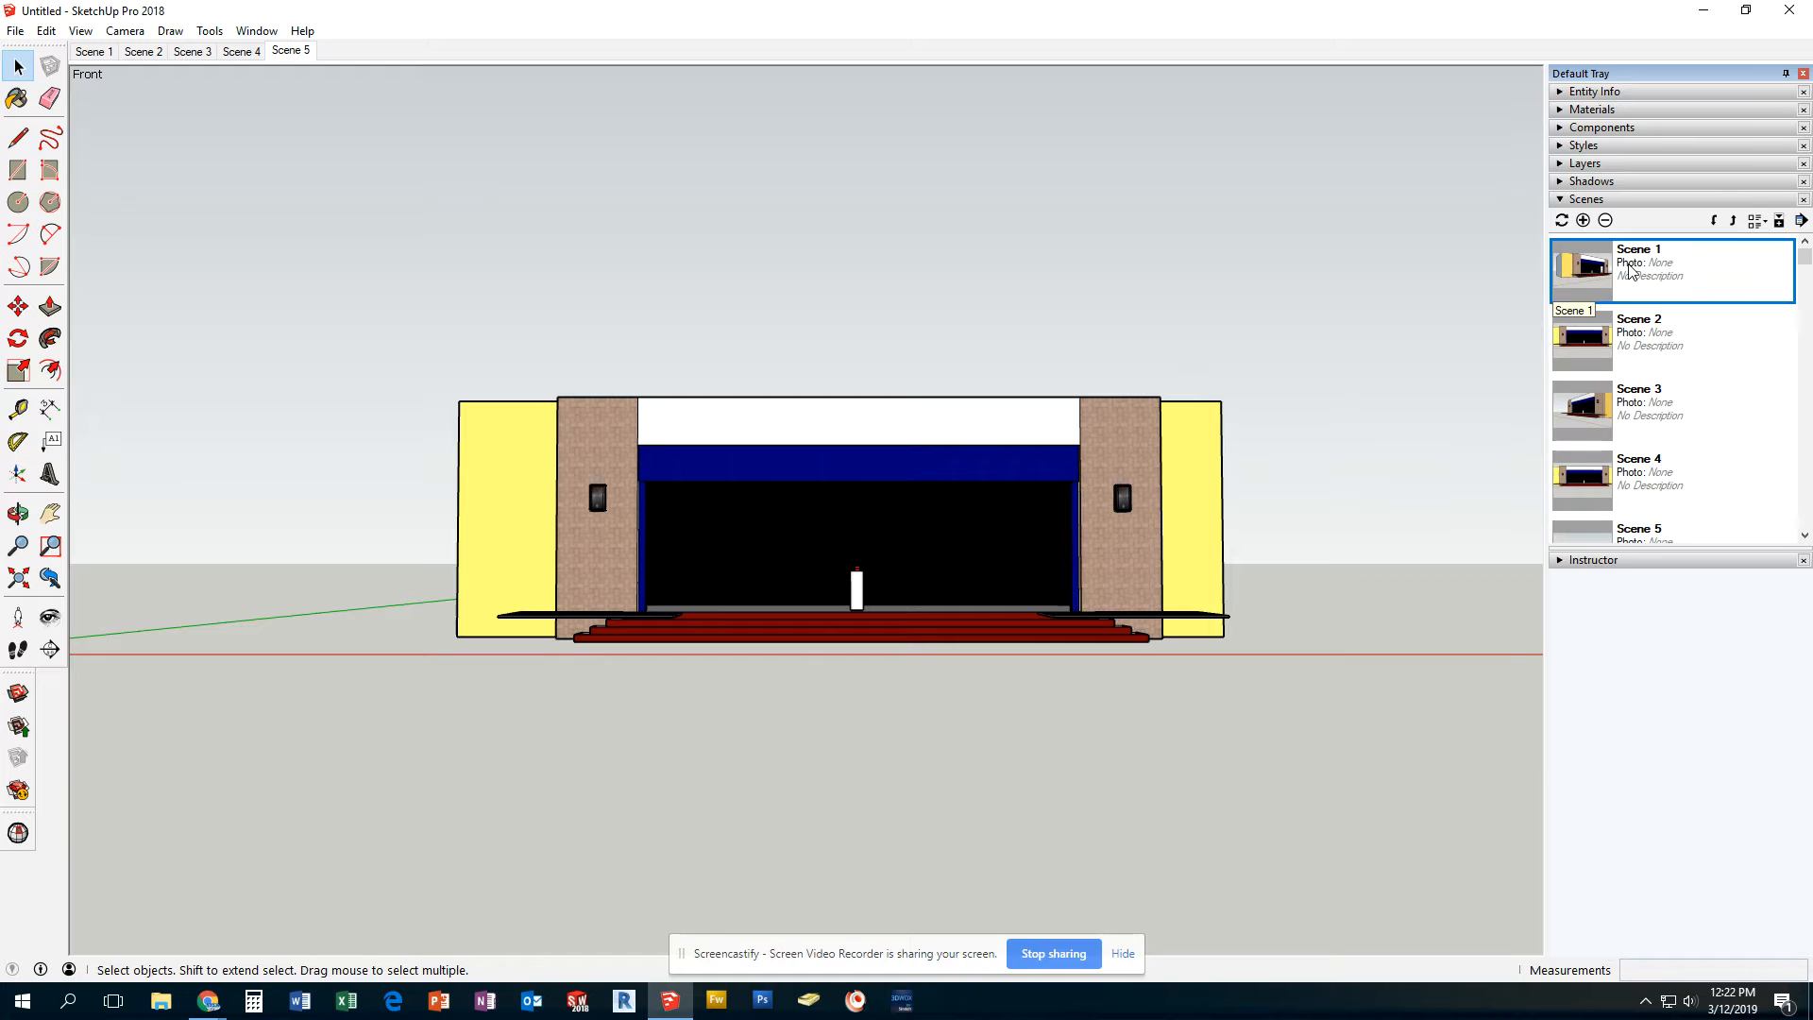
{"action": "double_click", "coordinate": [1593, 281]}
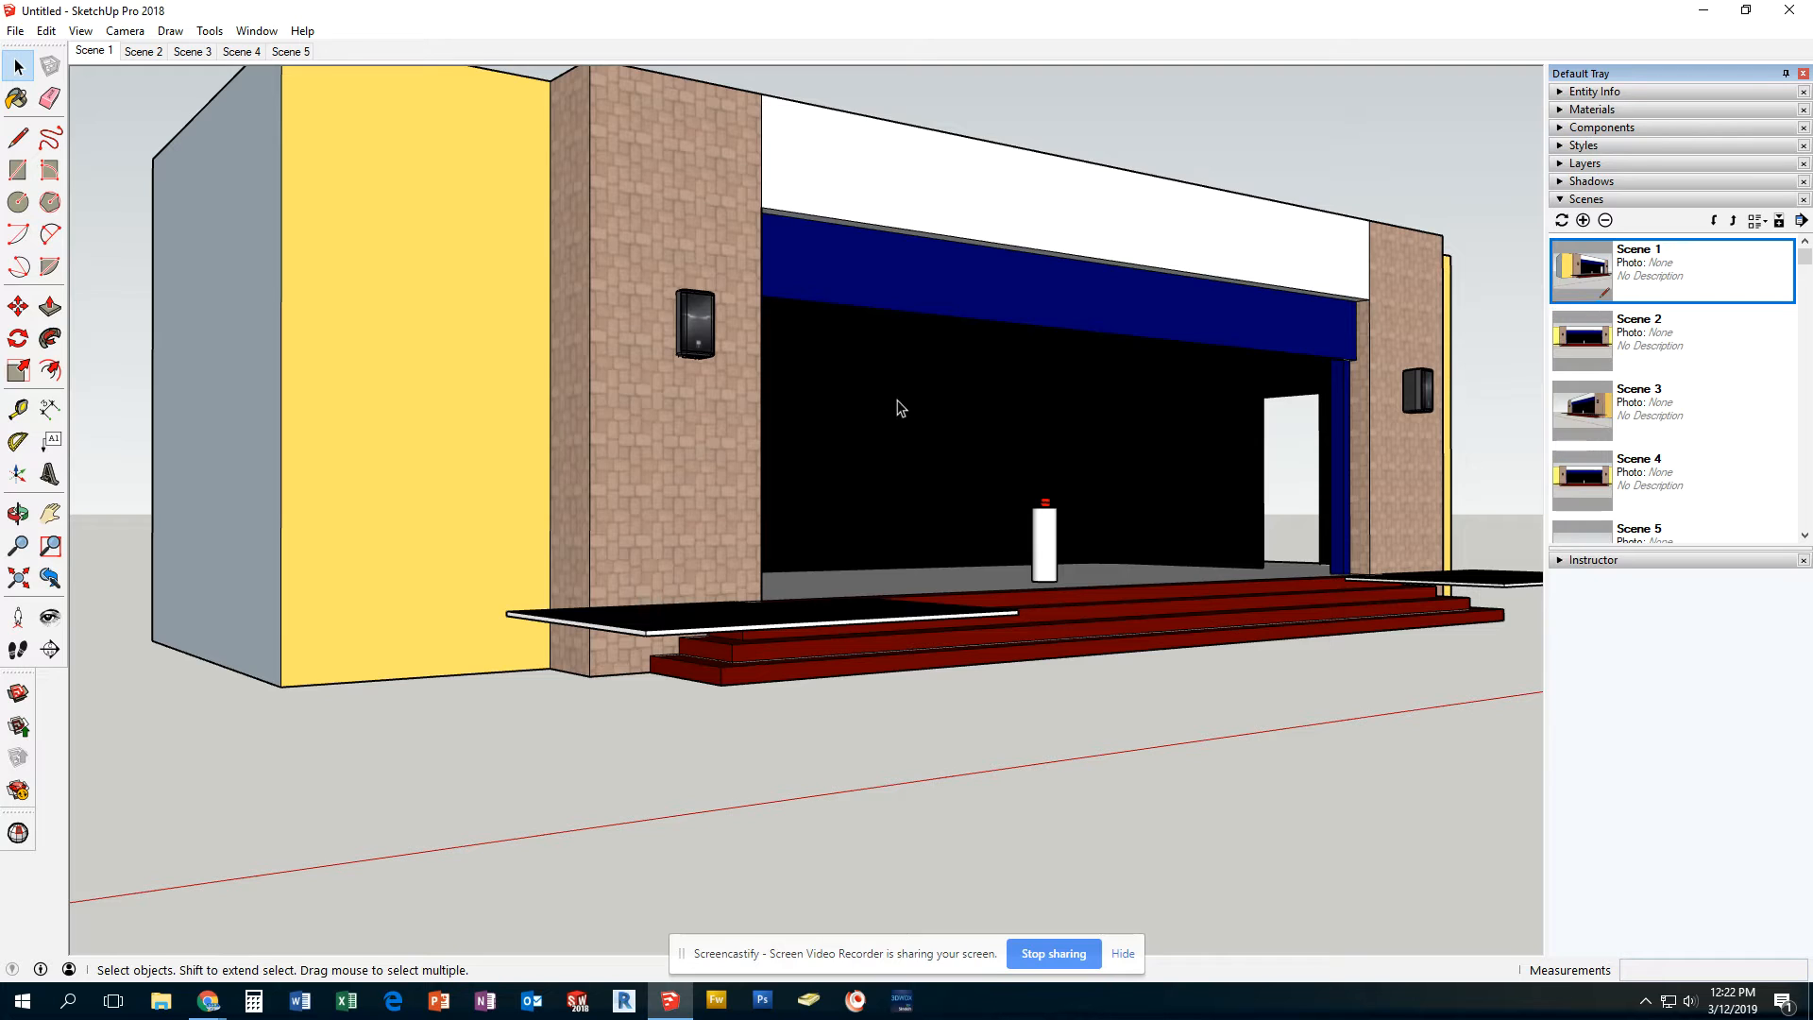
Review the scene transition and scene delay times in the animation settings.
{"action": "left_click", "coordinate": [80, 31]}
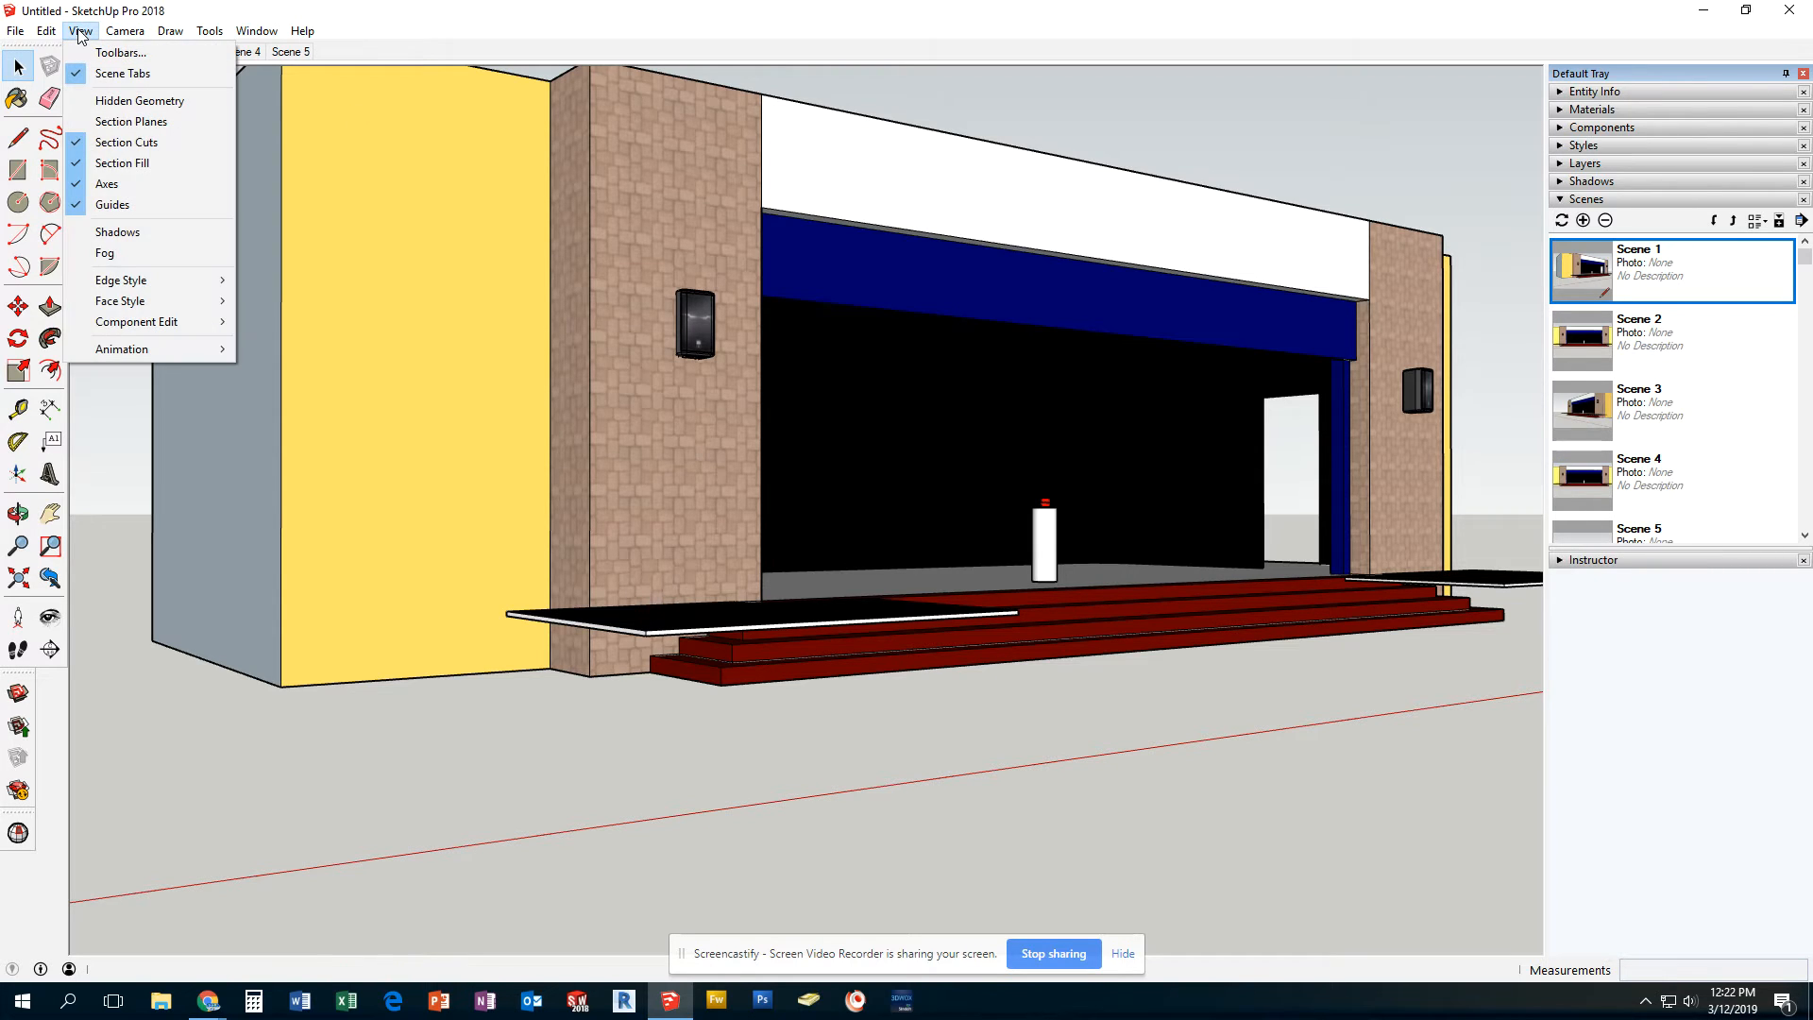
{"action": "mouse_move", "coordinate": [141, 354]}
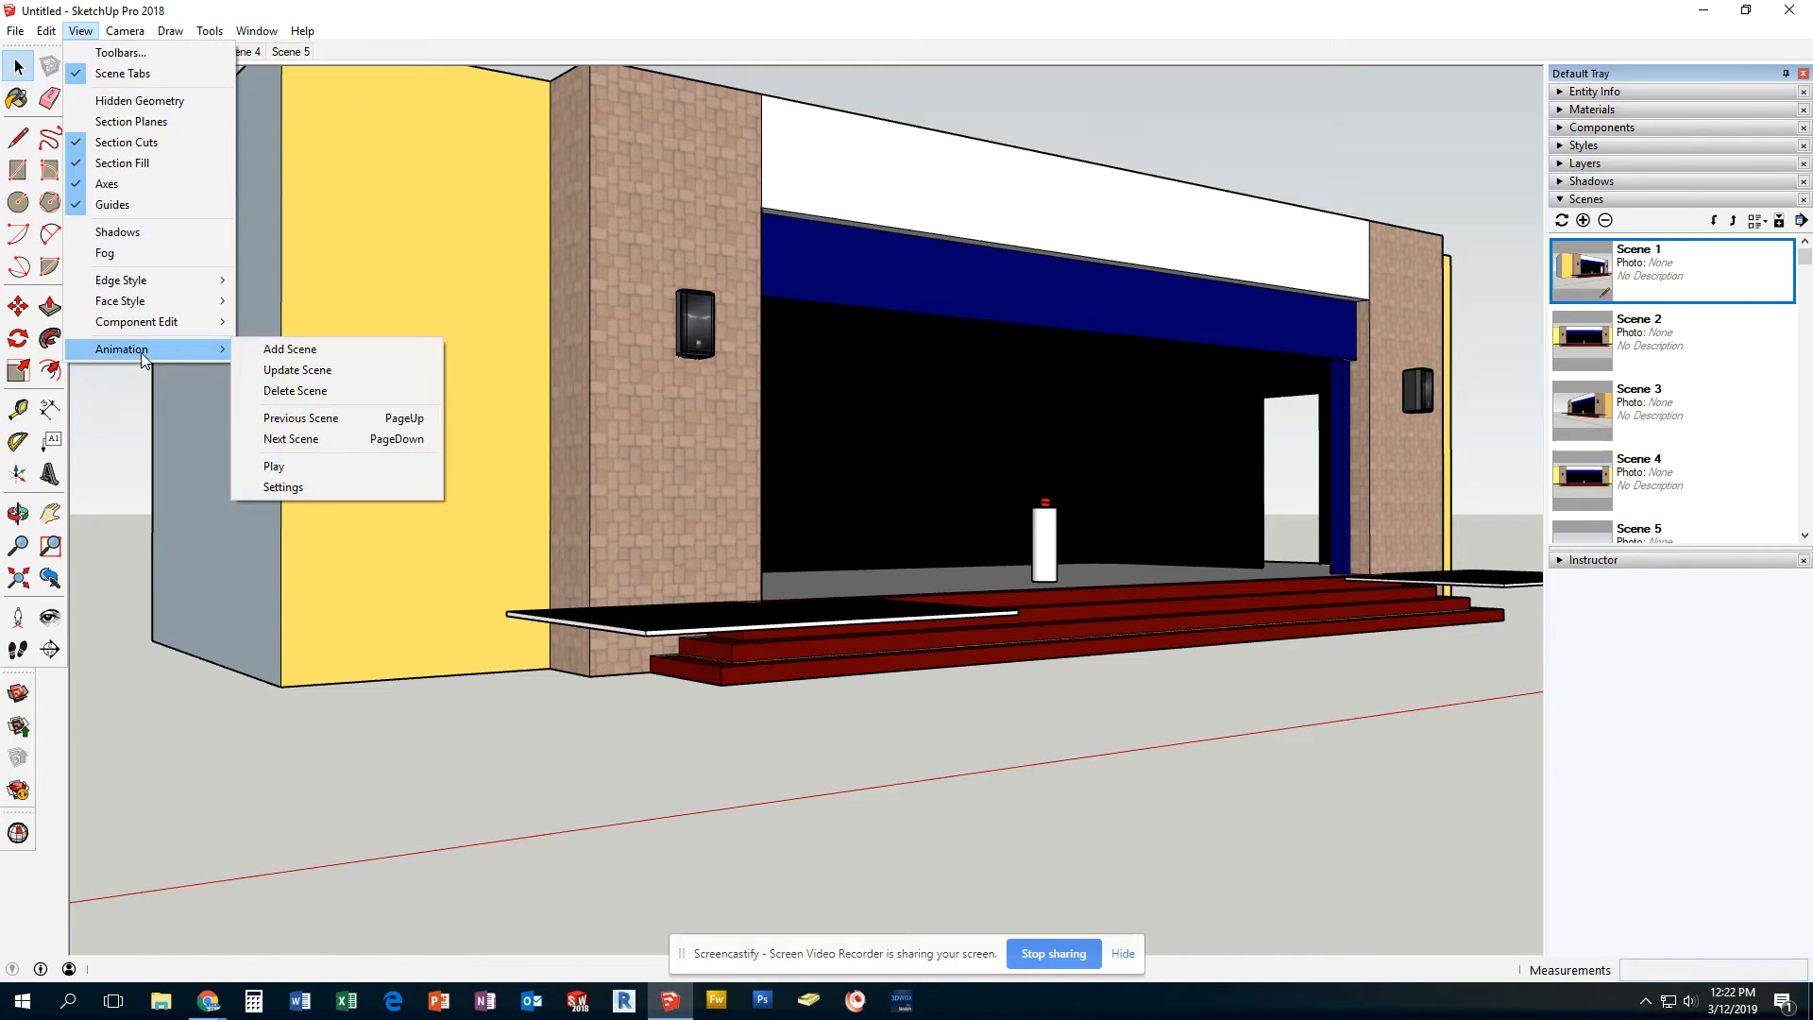
{"action": "left_click", "coordinate": [283, 486]}
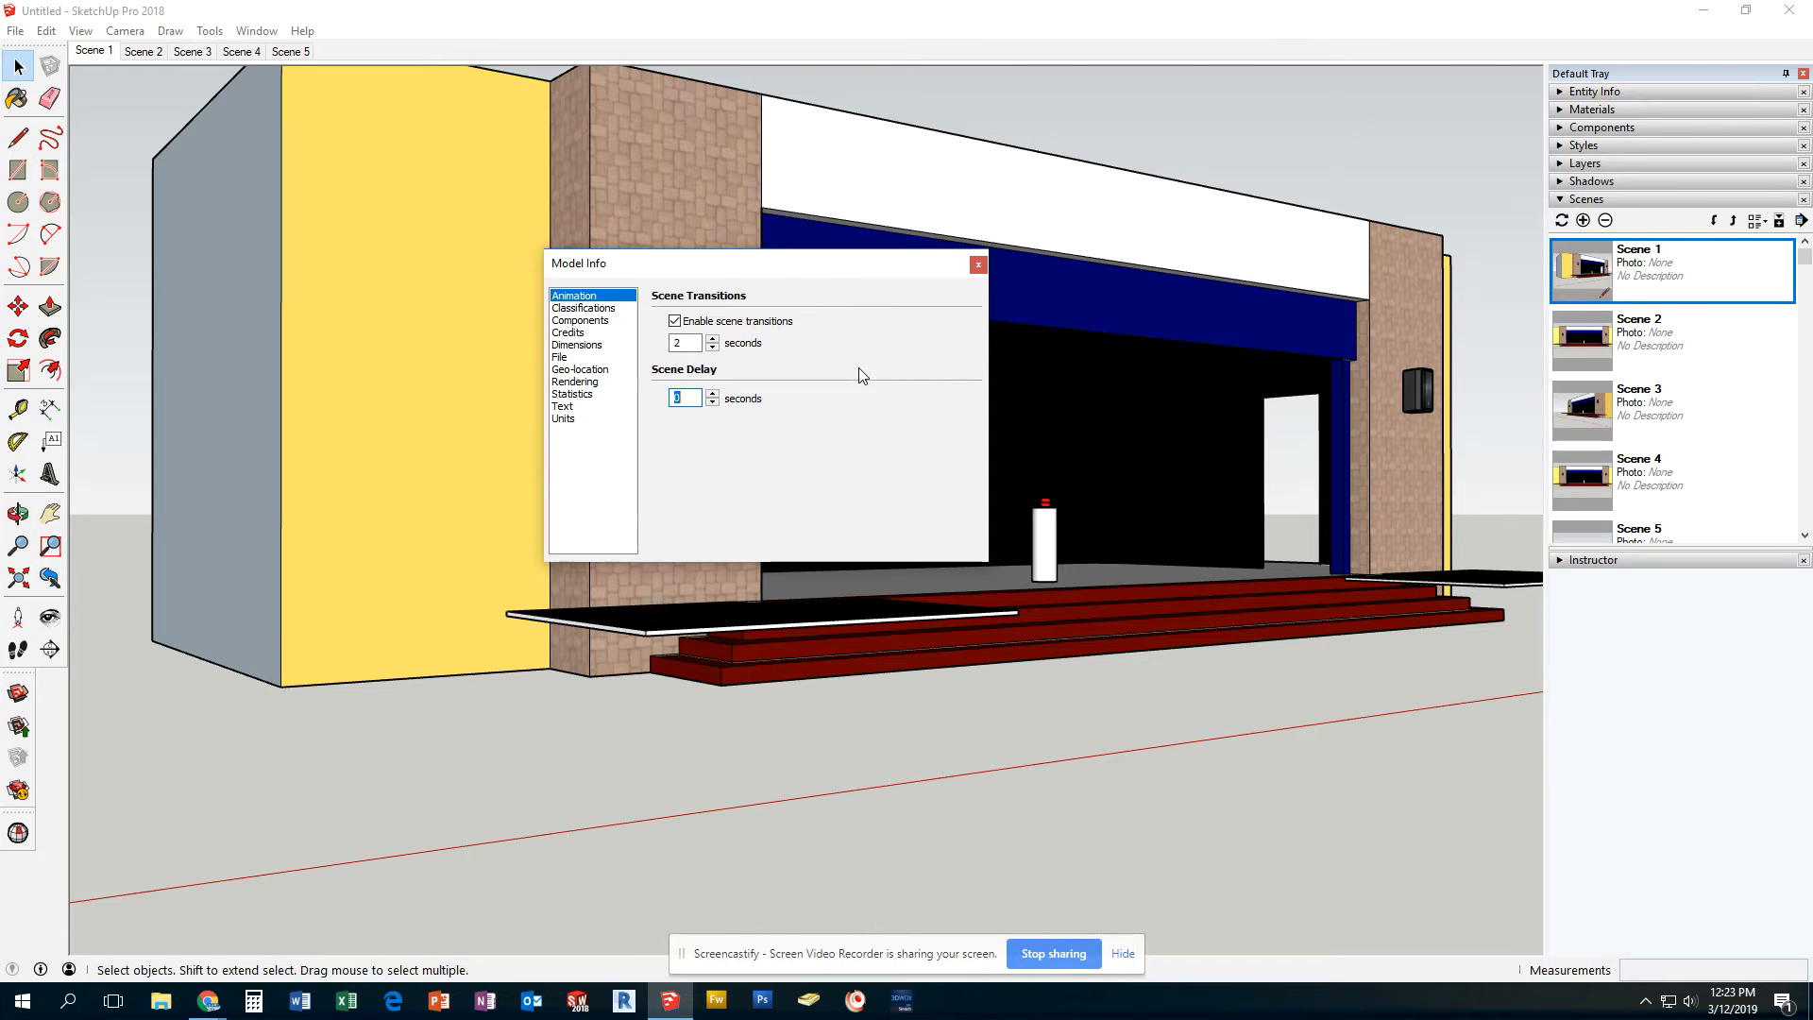
{"action": "left_click", "coordinate": [979, 264]}
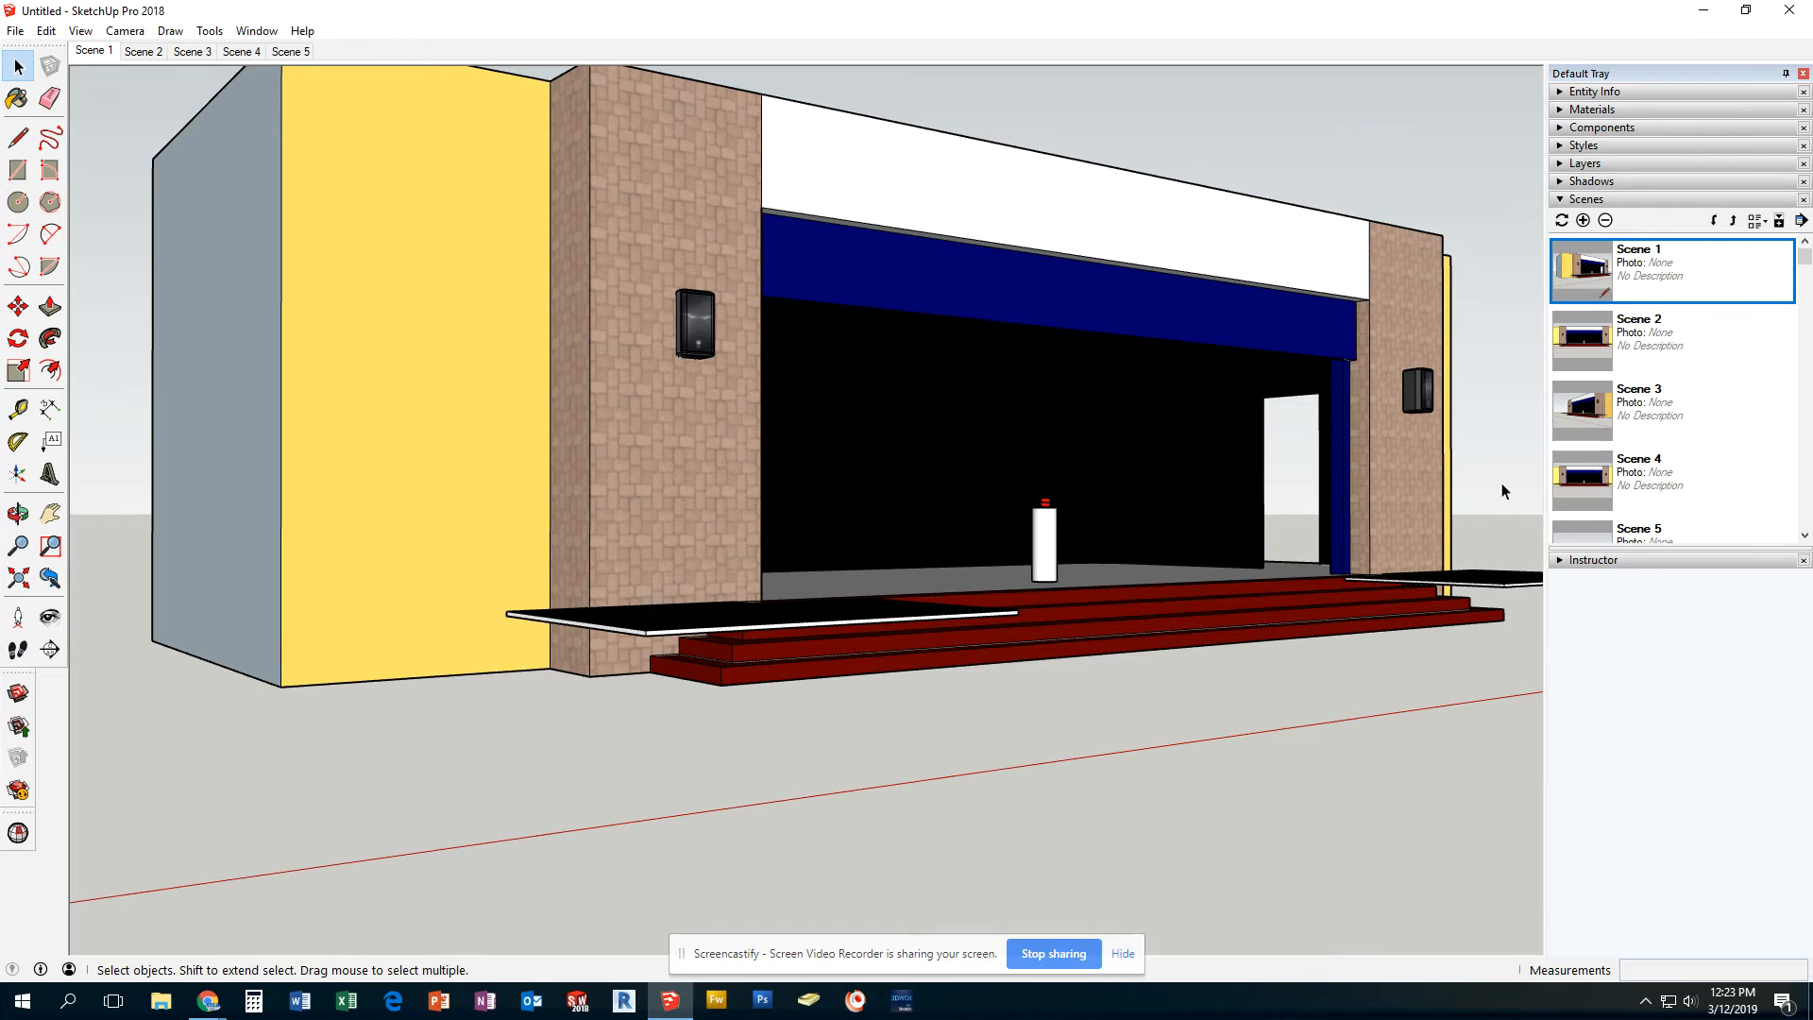
Play the animation through all the scenes from Scene 1, and stop it.
{"action": "left_click", "coordinate": [81, 31]}
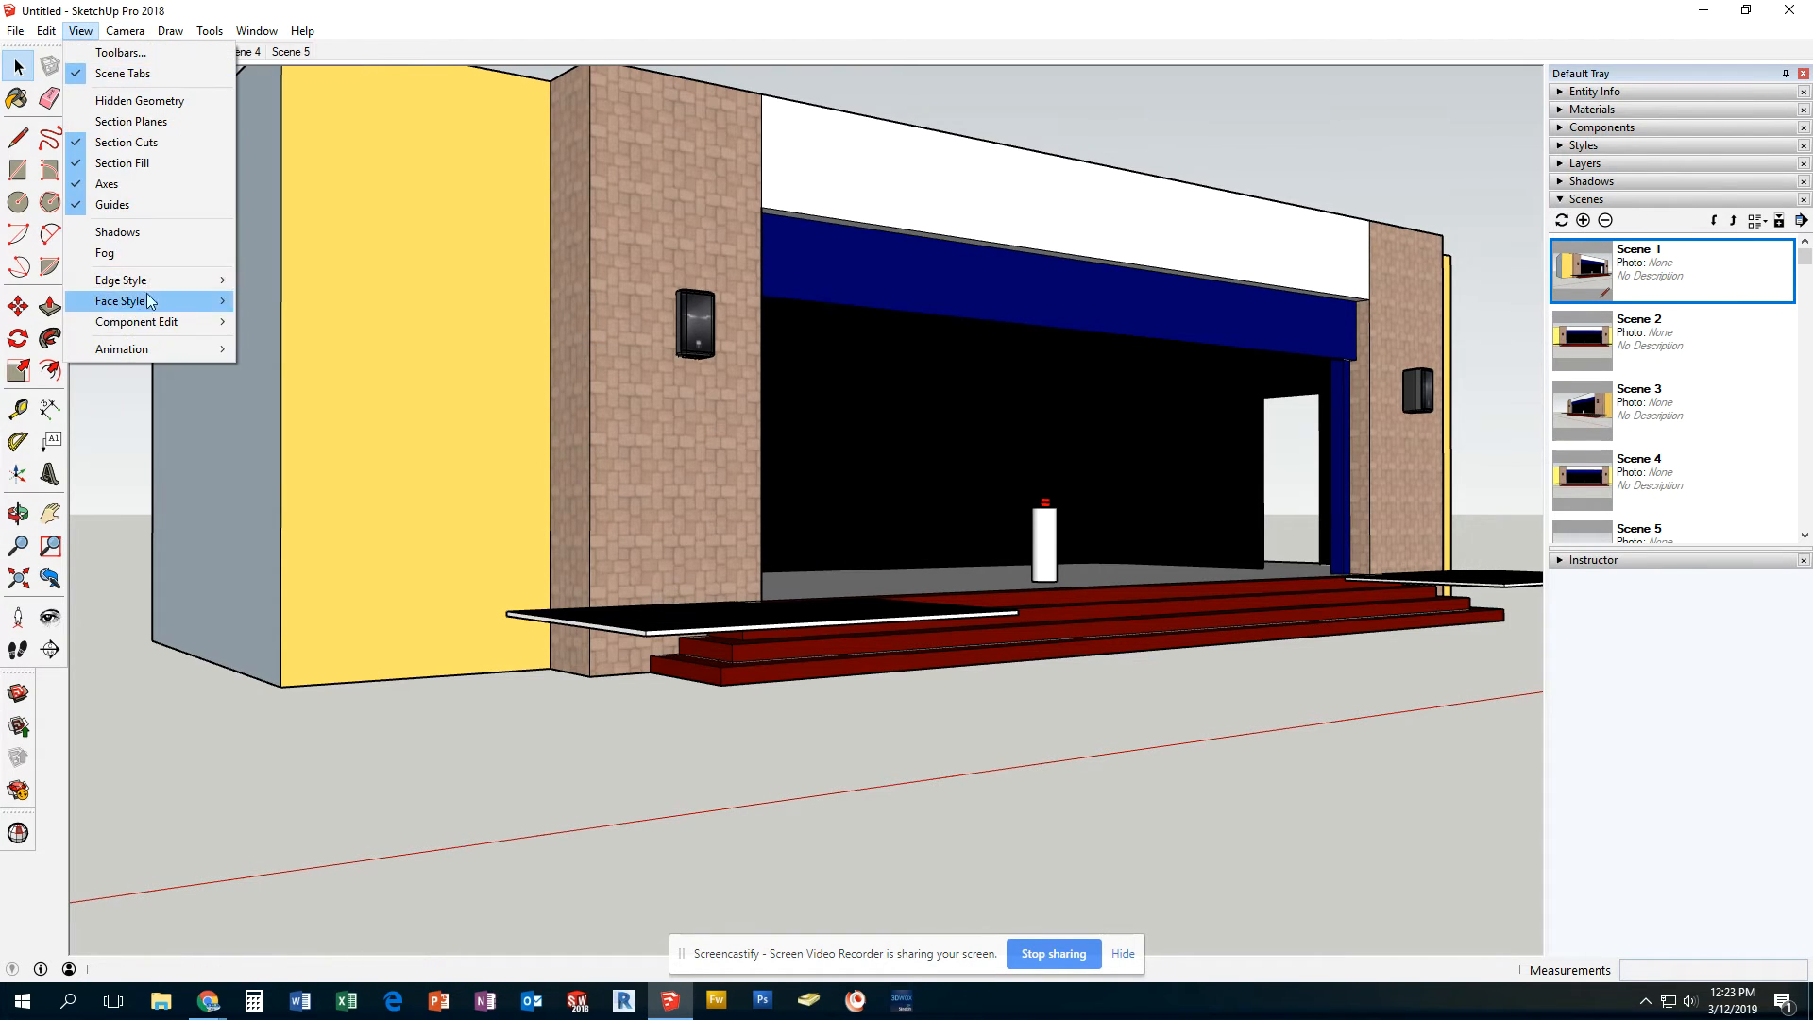
{"action": "mouse_move", "coordinate": [157, 350]}
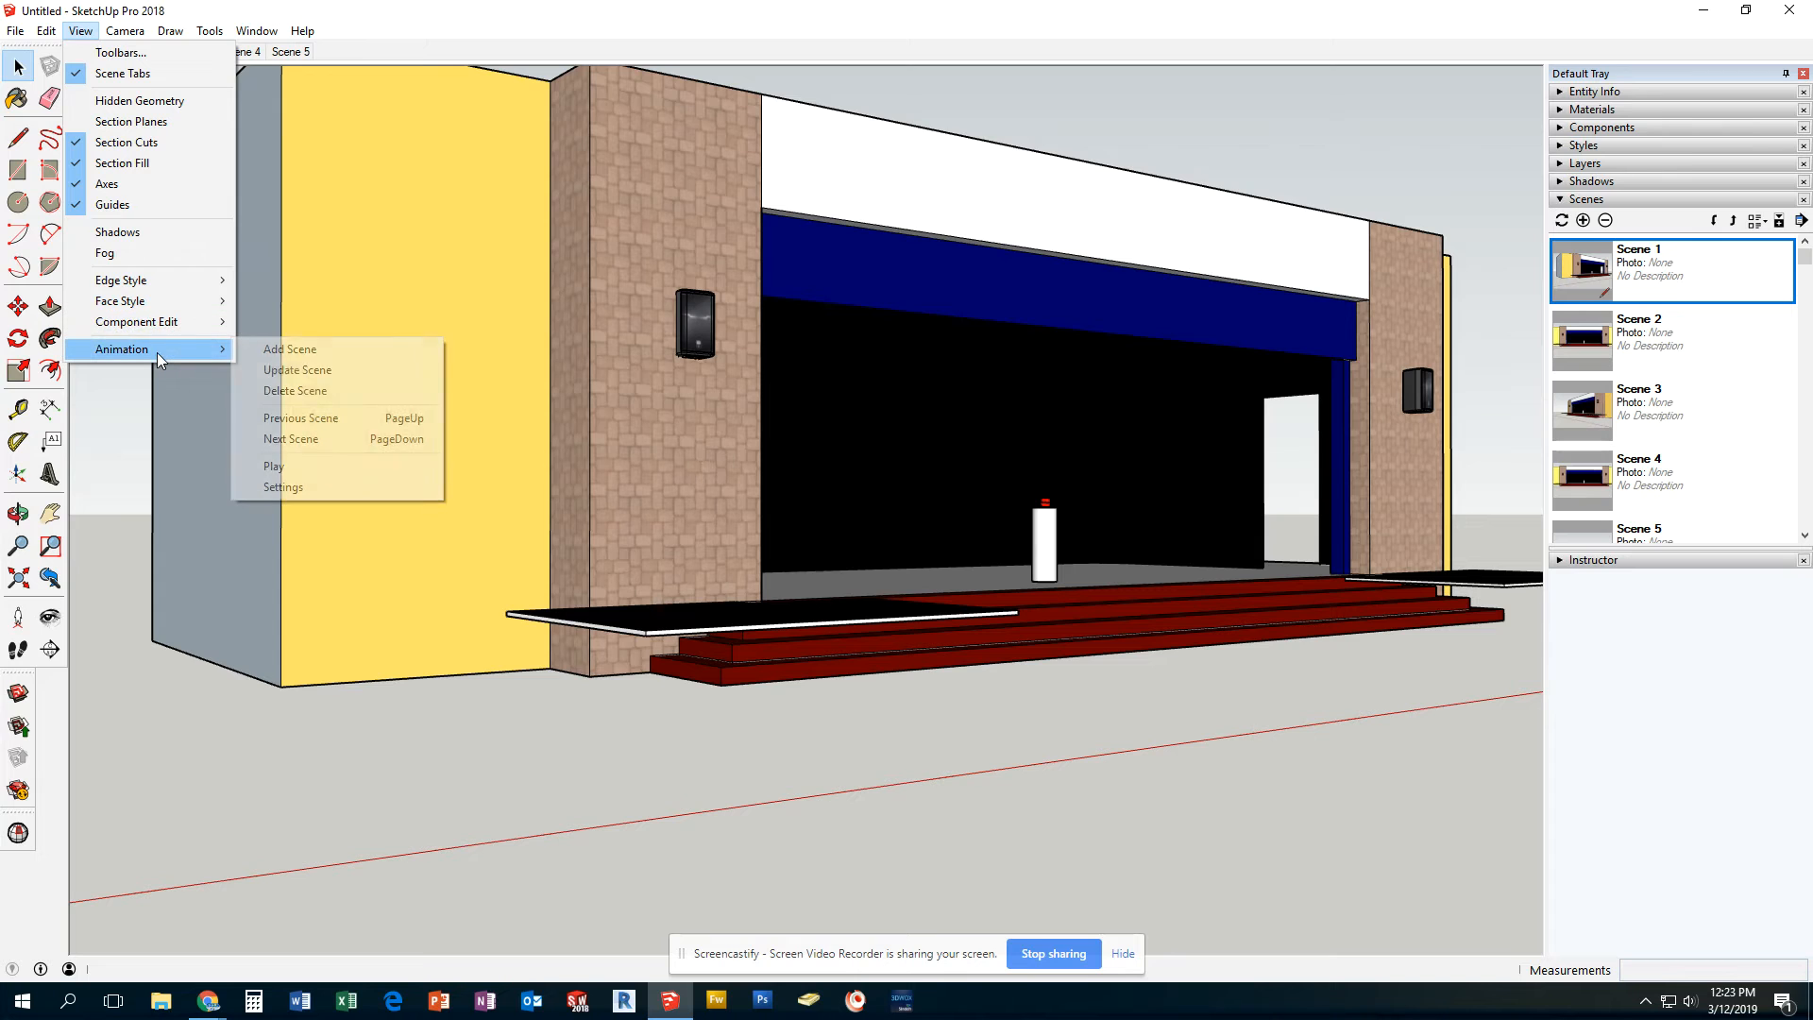
{"action": "left_click", "coordinate": [280, 466]}
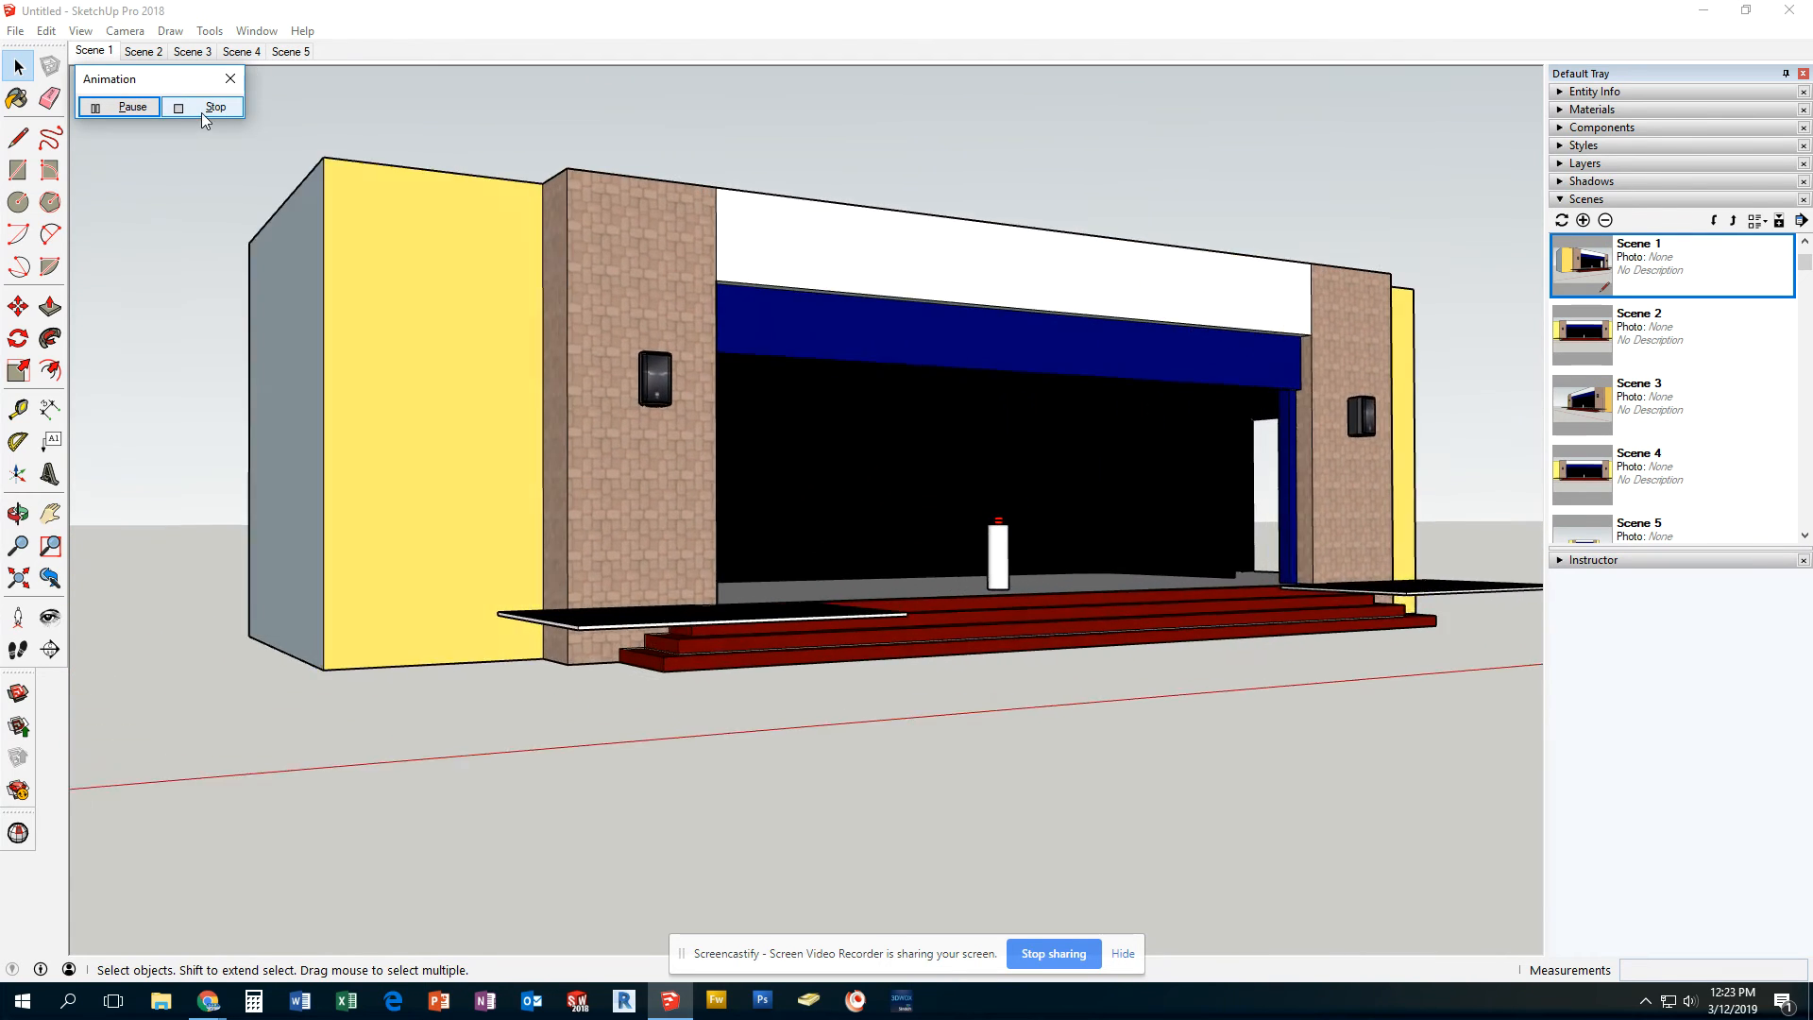
{"action": "left_click", "coordinate": [202, 107]}
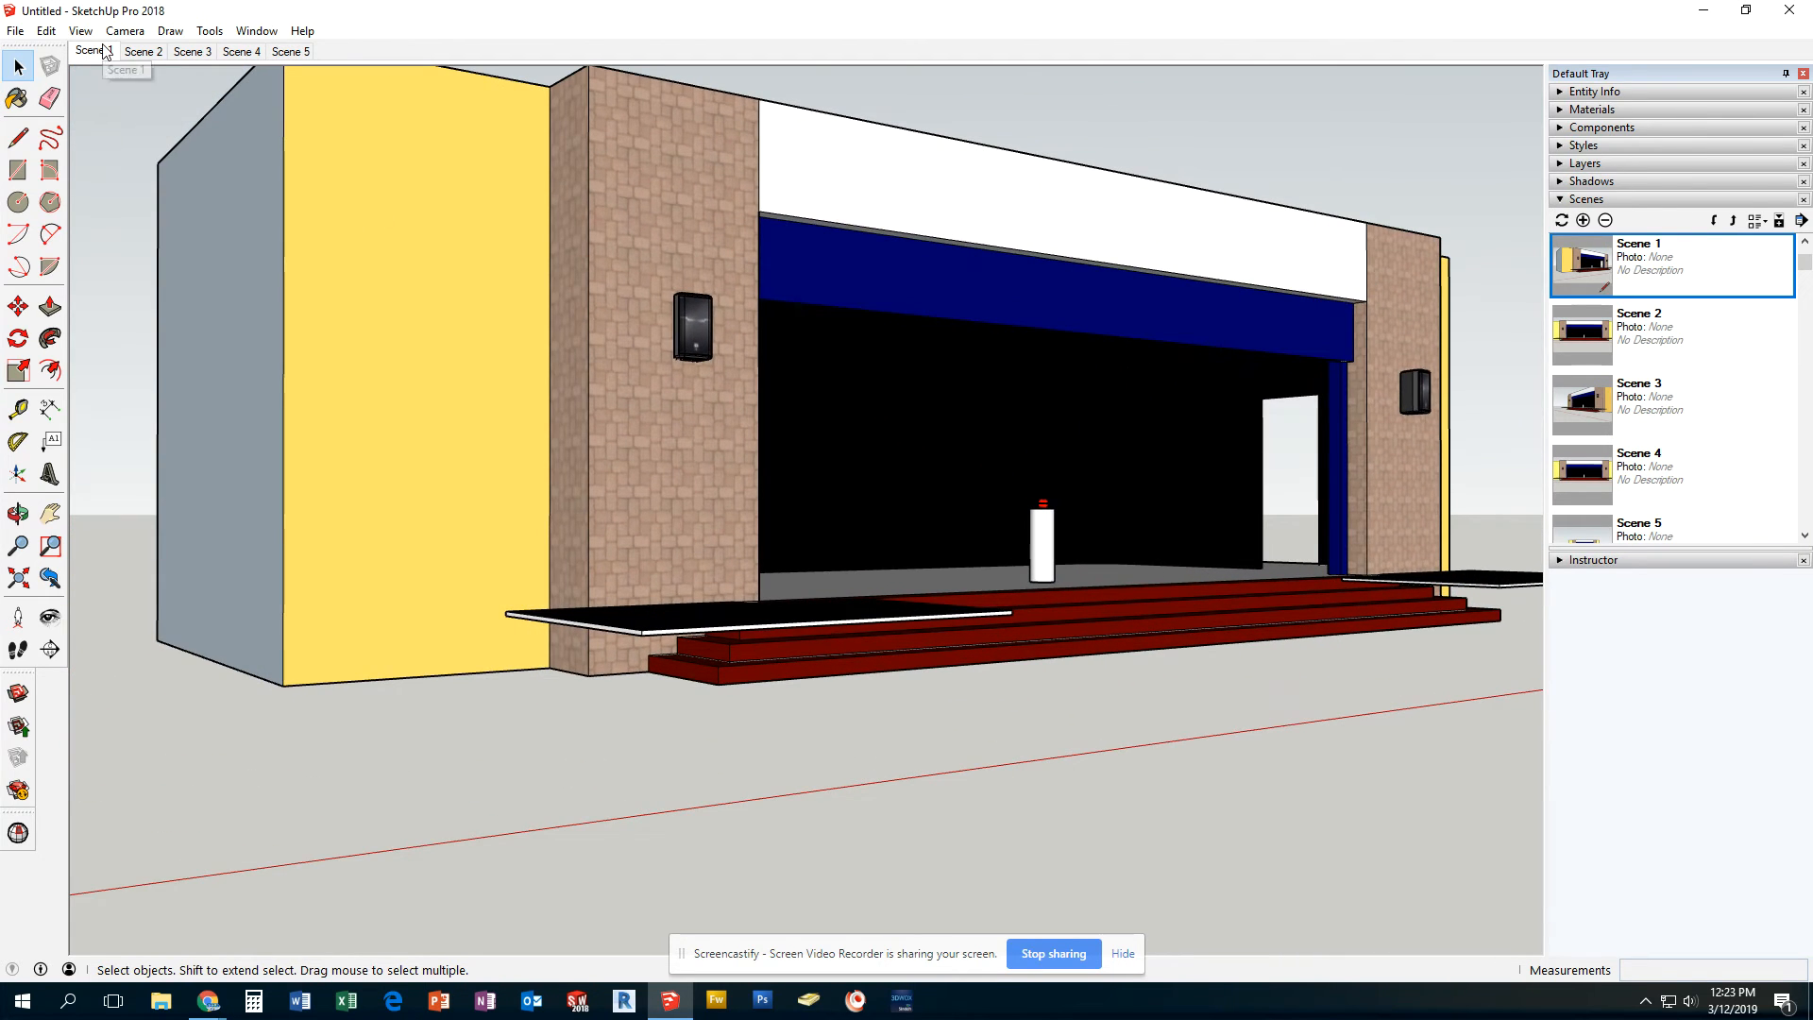
Export the scene animation as an H.264 MP4 video named Video to the Desktop.
{"action": "left_click", "coordinate": [18, 32]}
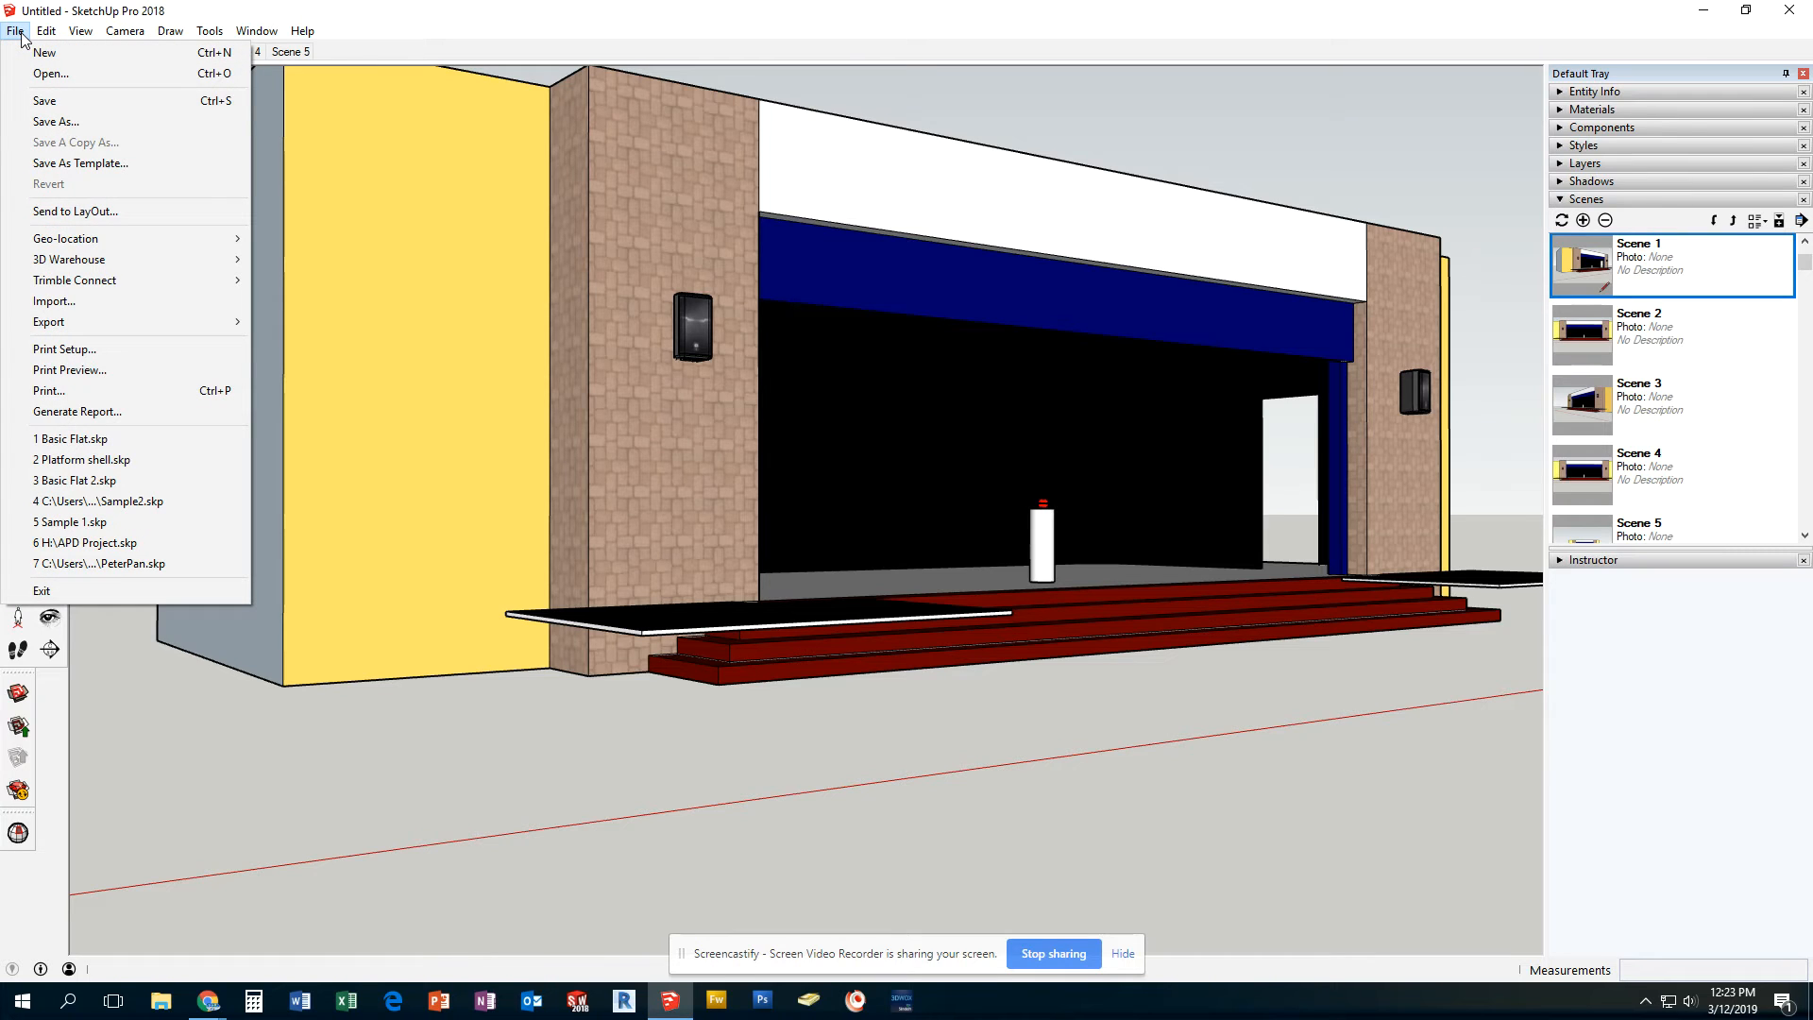
{"action": "mouse_move", "coordinate": [51, 327]}
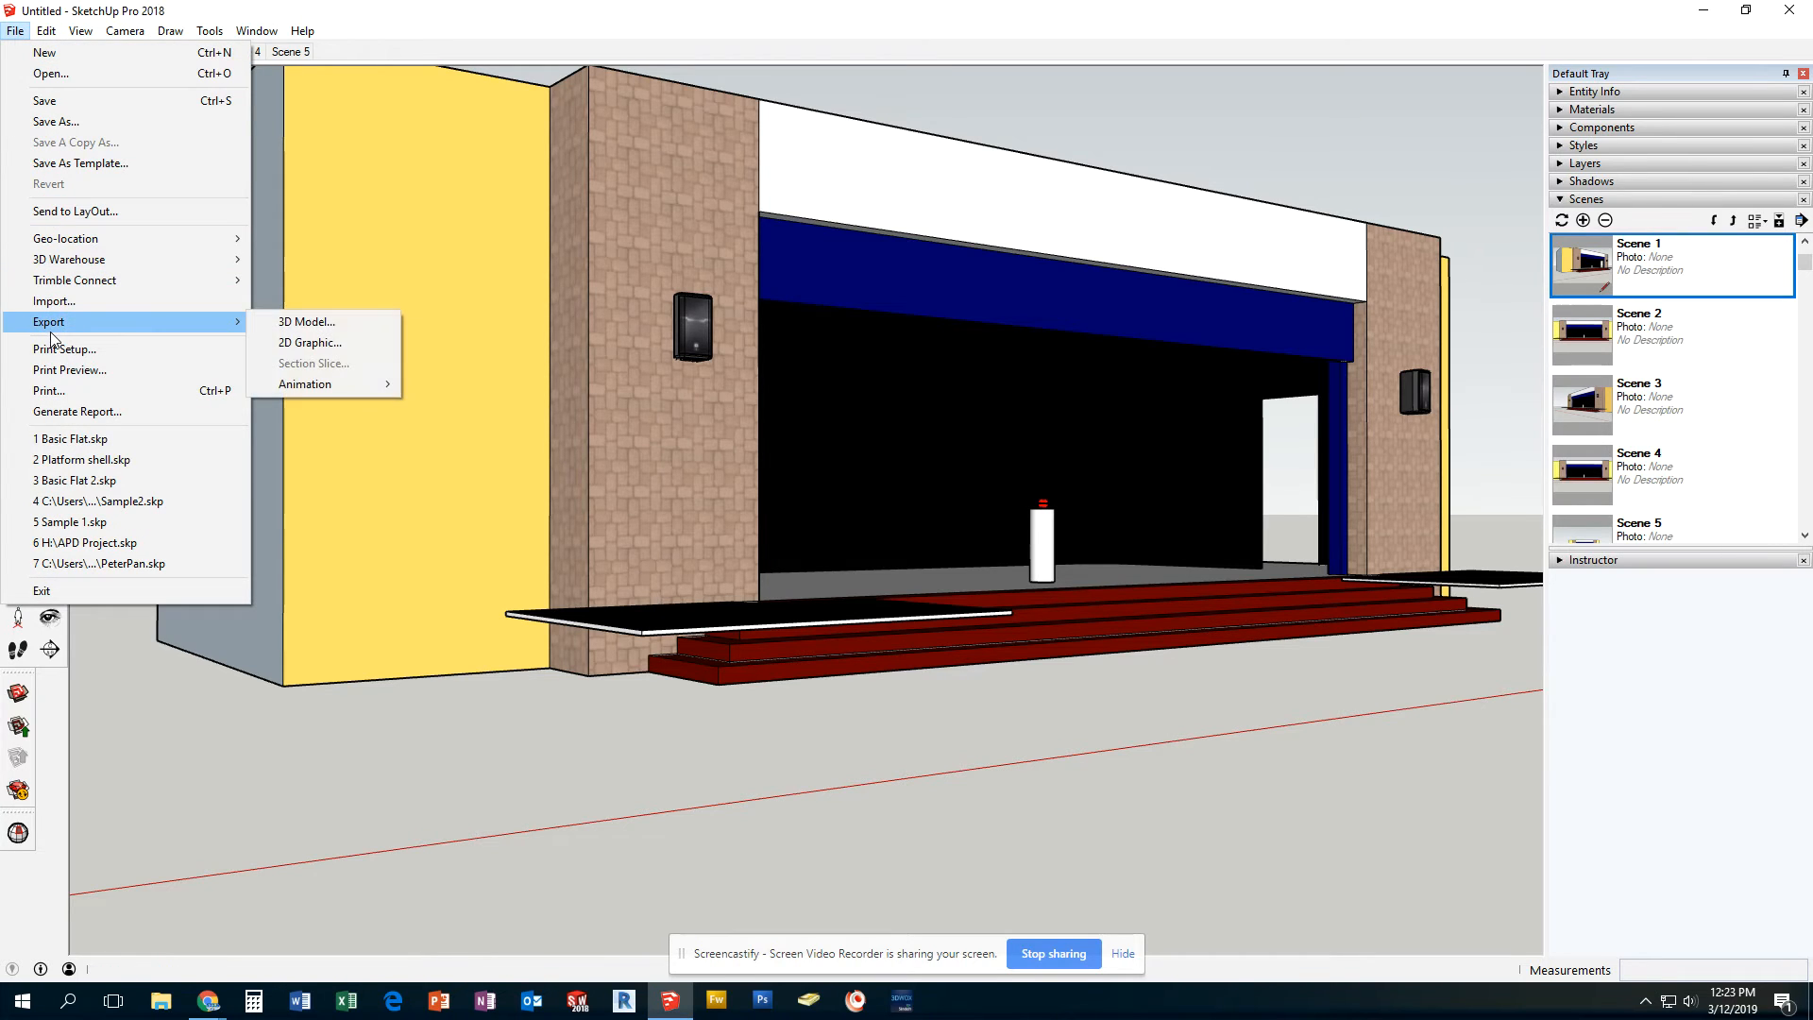
{"action": "mouse_move", "coordinate": [285, 387]}
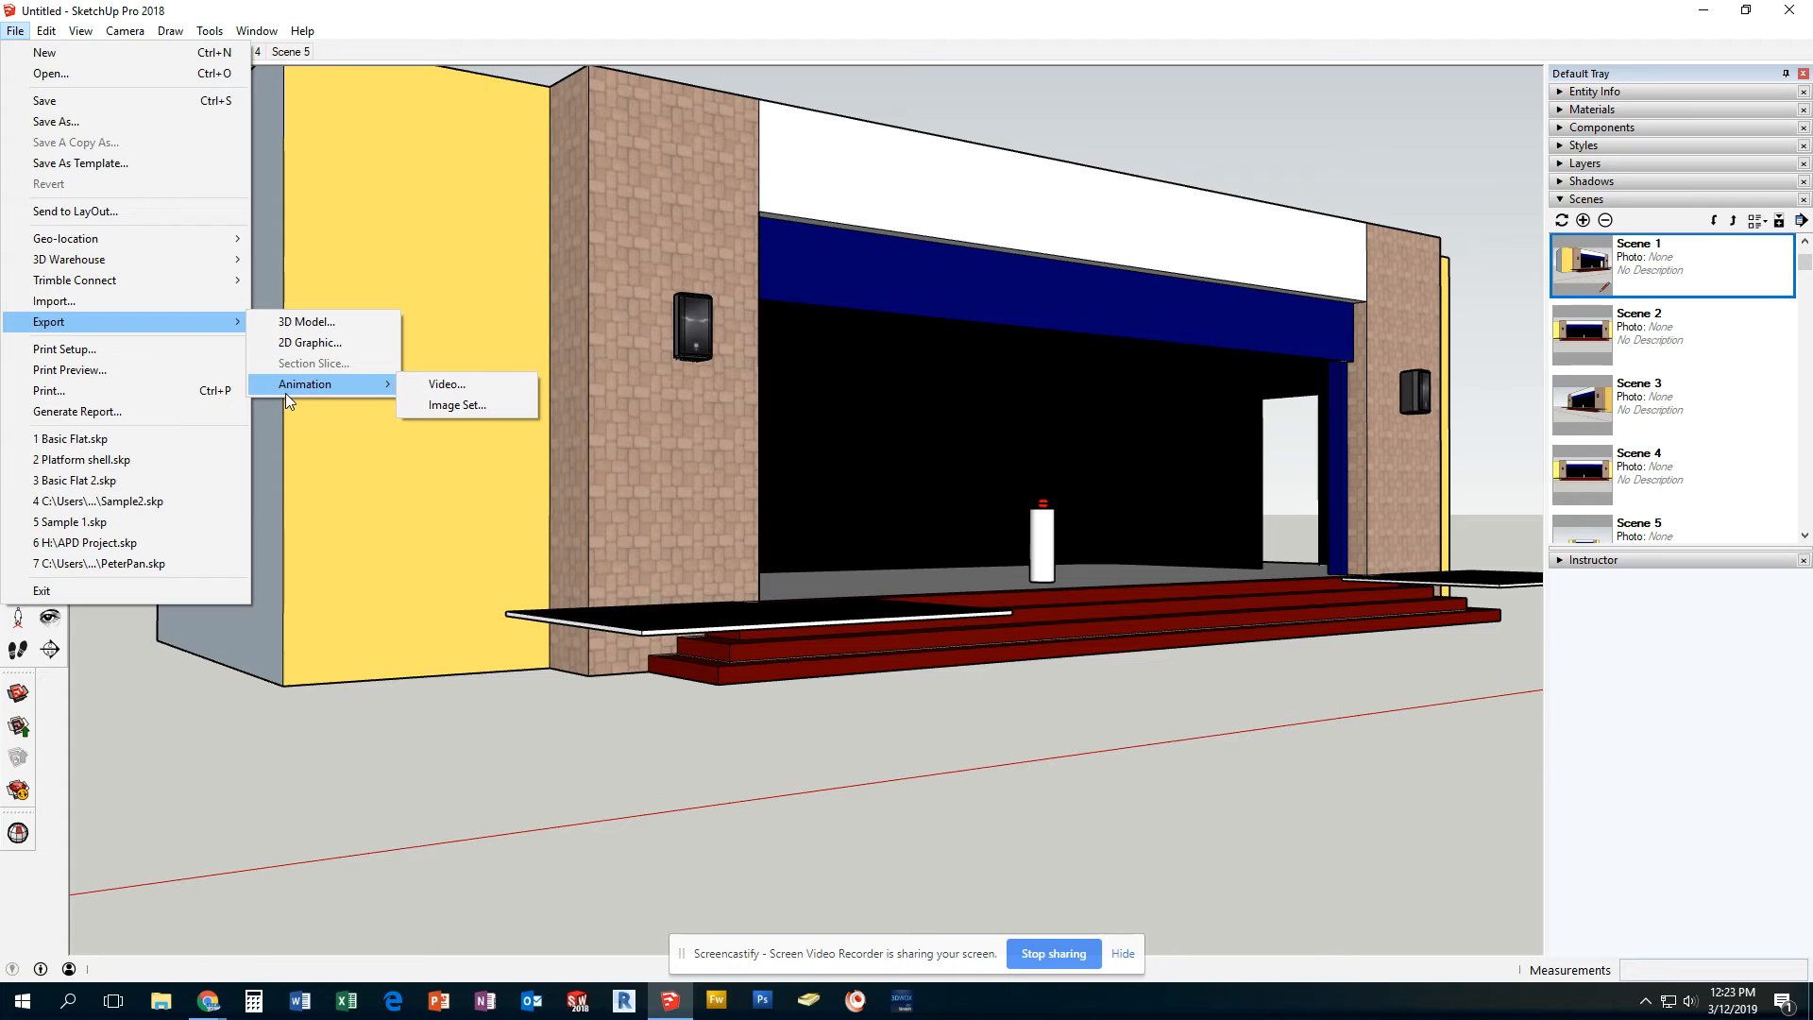
{"action": "left_click", "coordinate": [482, 393]}
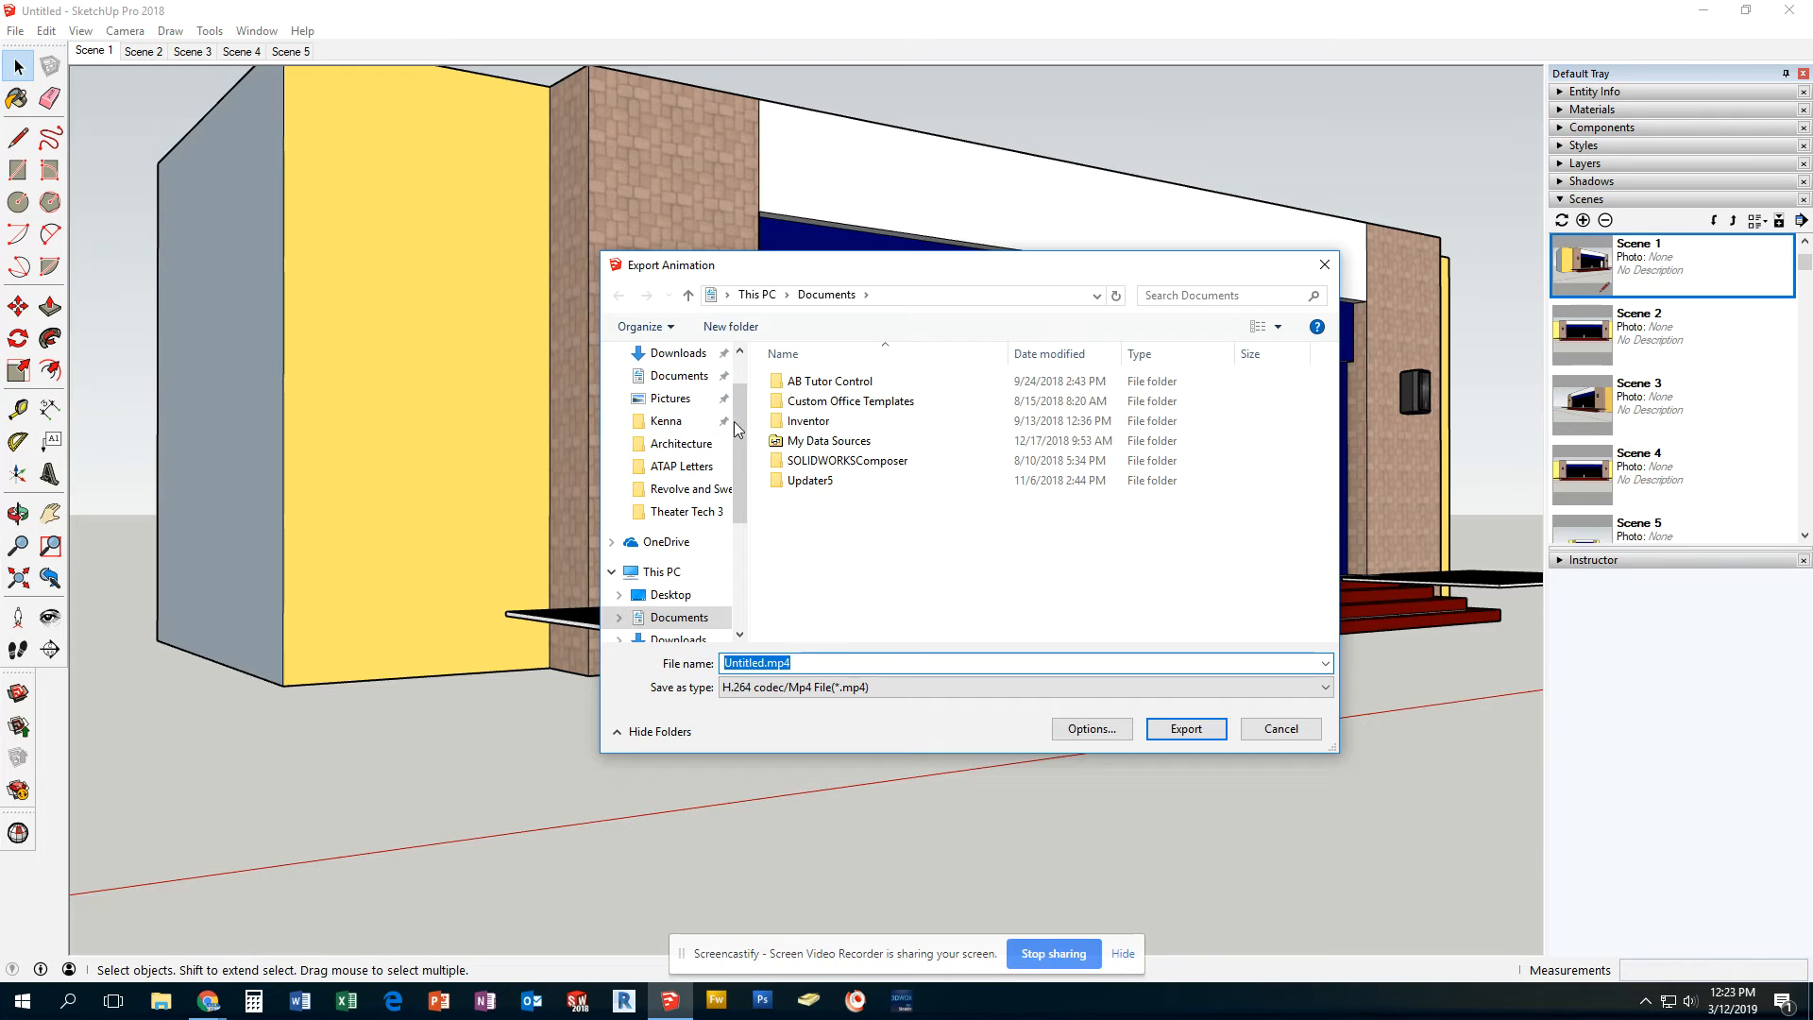
{"action": "mouse_move", "coordinate": [735, 422]}
{"action": "left_mouse_down"}
{"action": "mouse_move", "coordinate": [740, 393]}
{"action": "mouse_move", "coordinate": [736, 419]}
{"action": "left_mouse_up"}
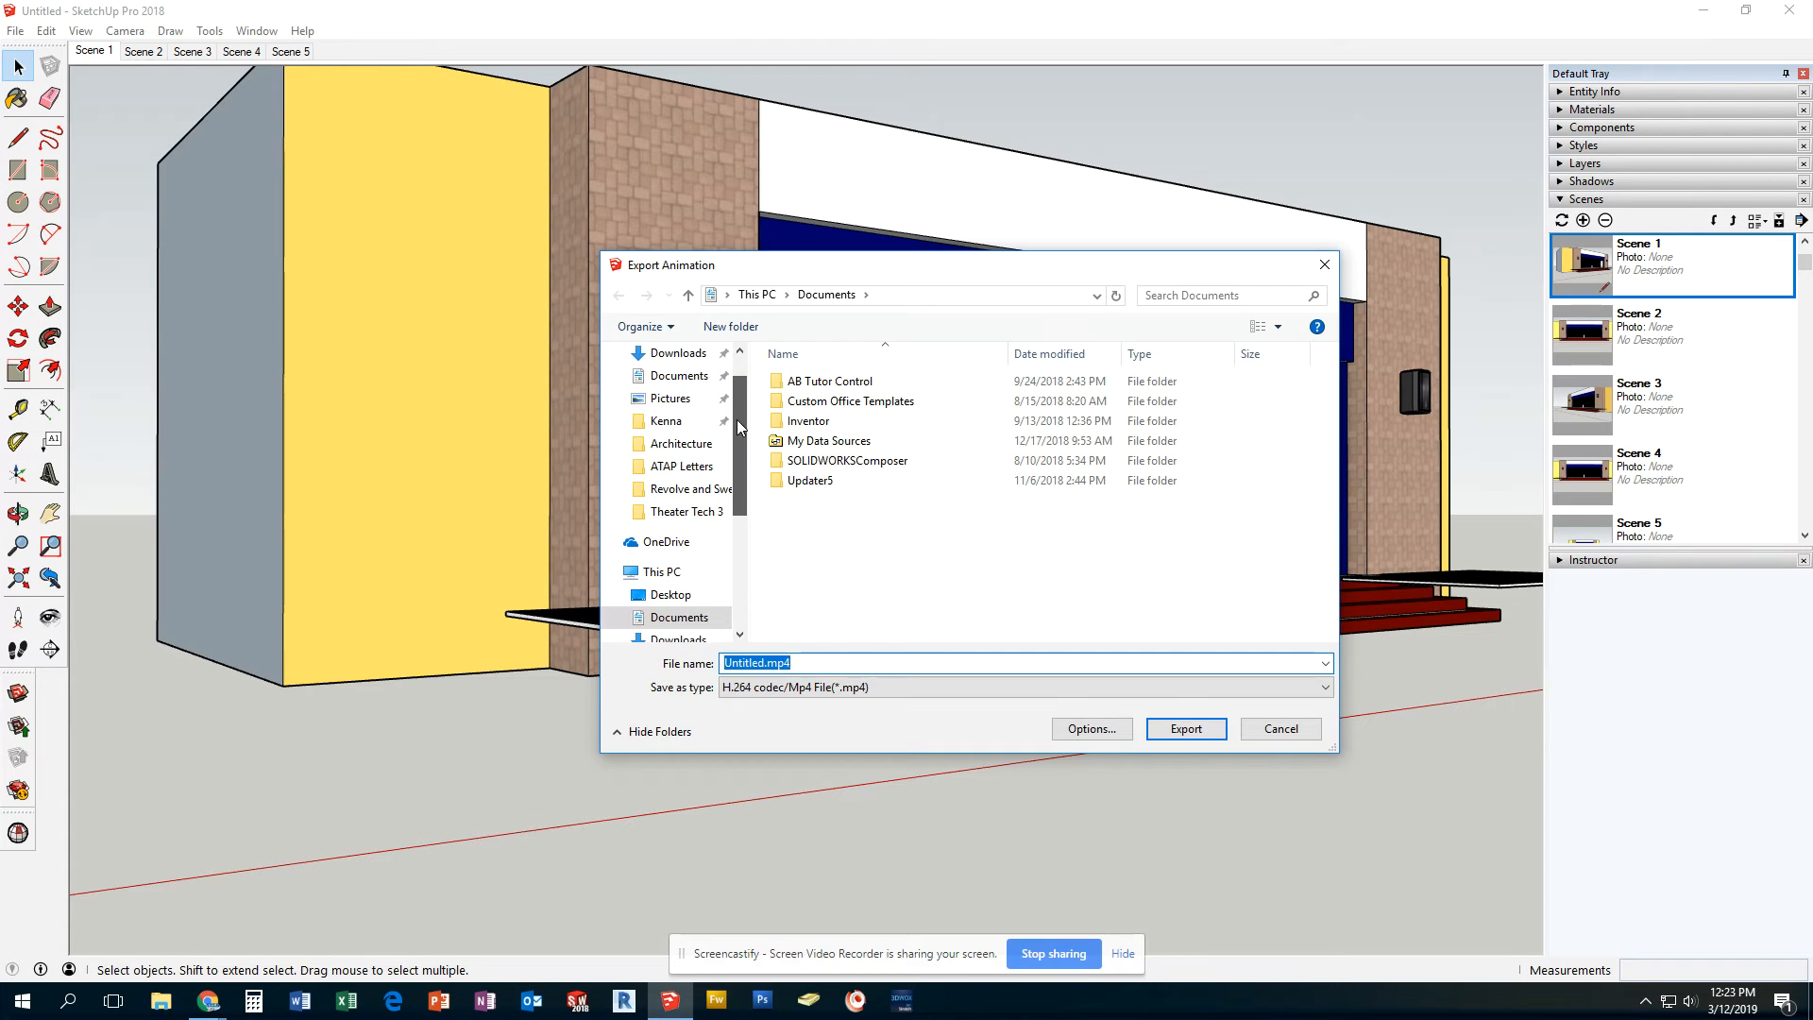
{"action": "left_click", "coordinate": [683, 602]}
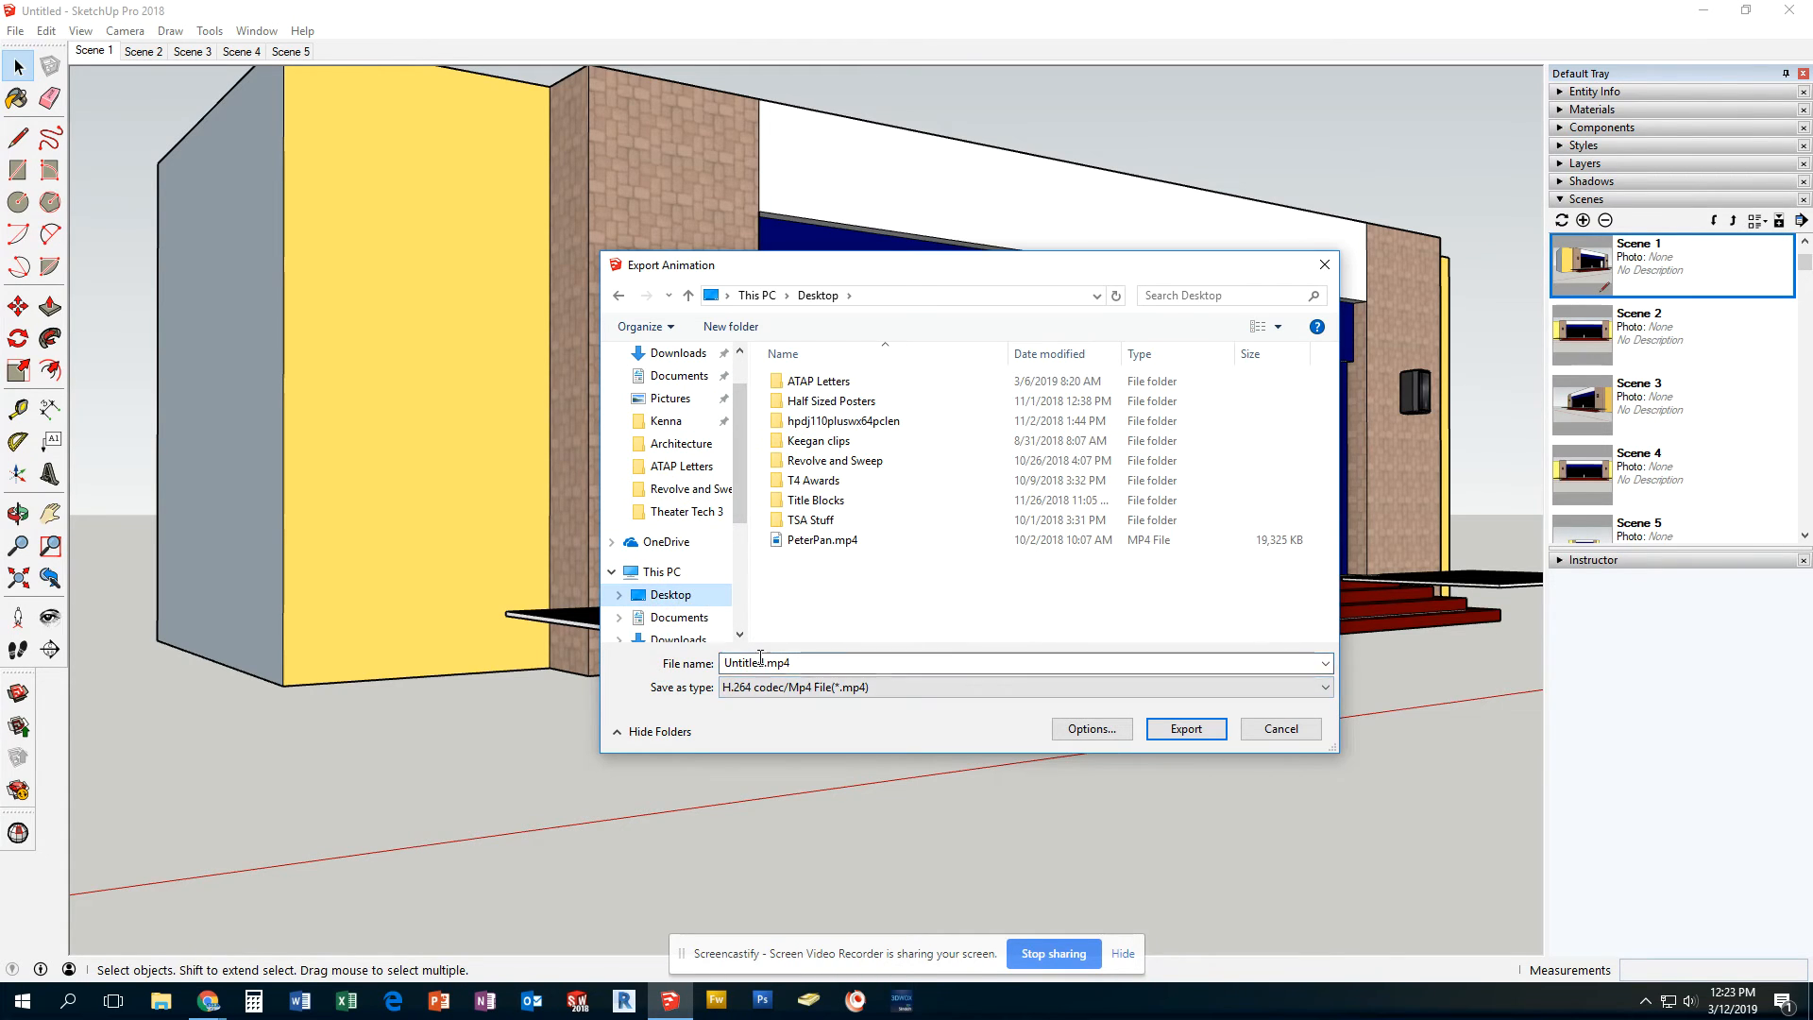
{"action": "left_click_drag", "start_coordinate": [761, 662], "coordinate": [604, 666]}
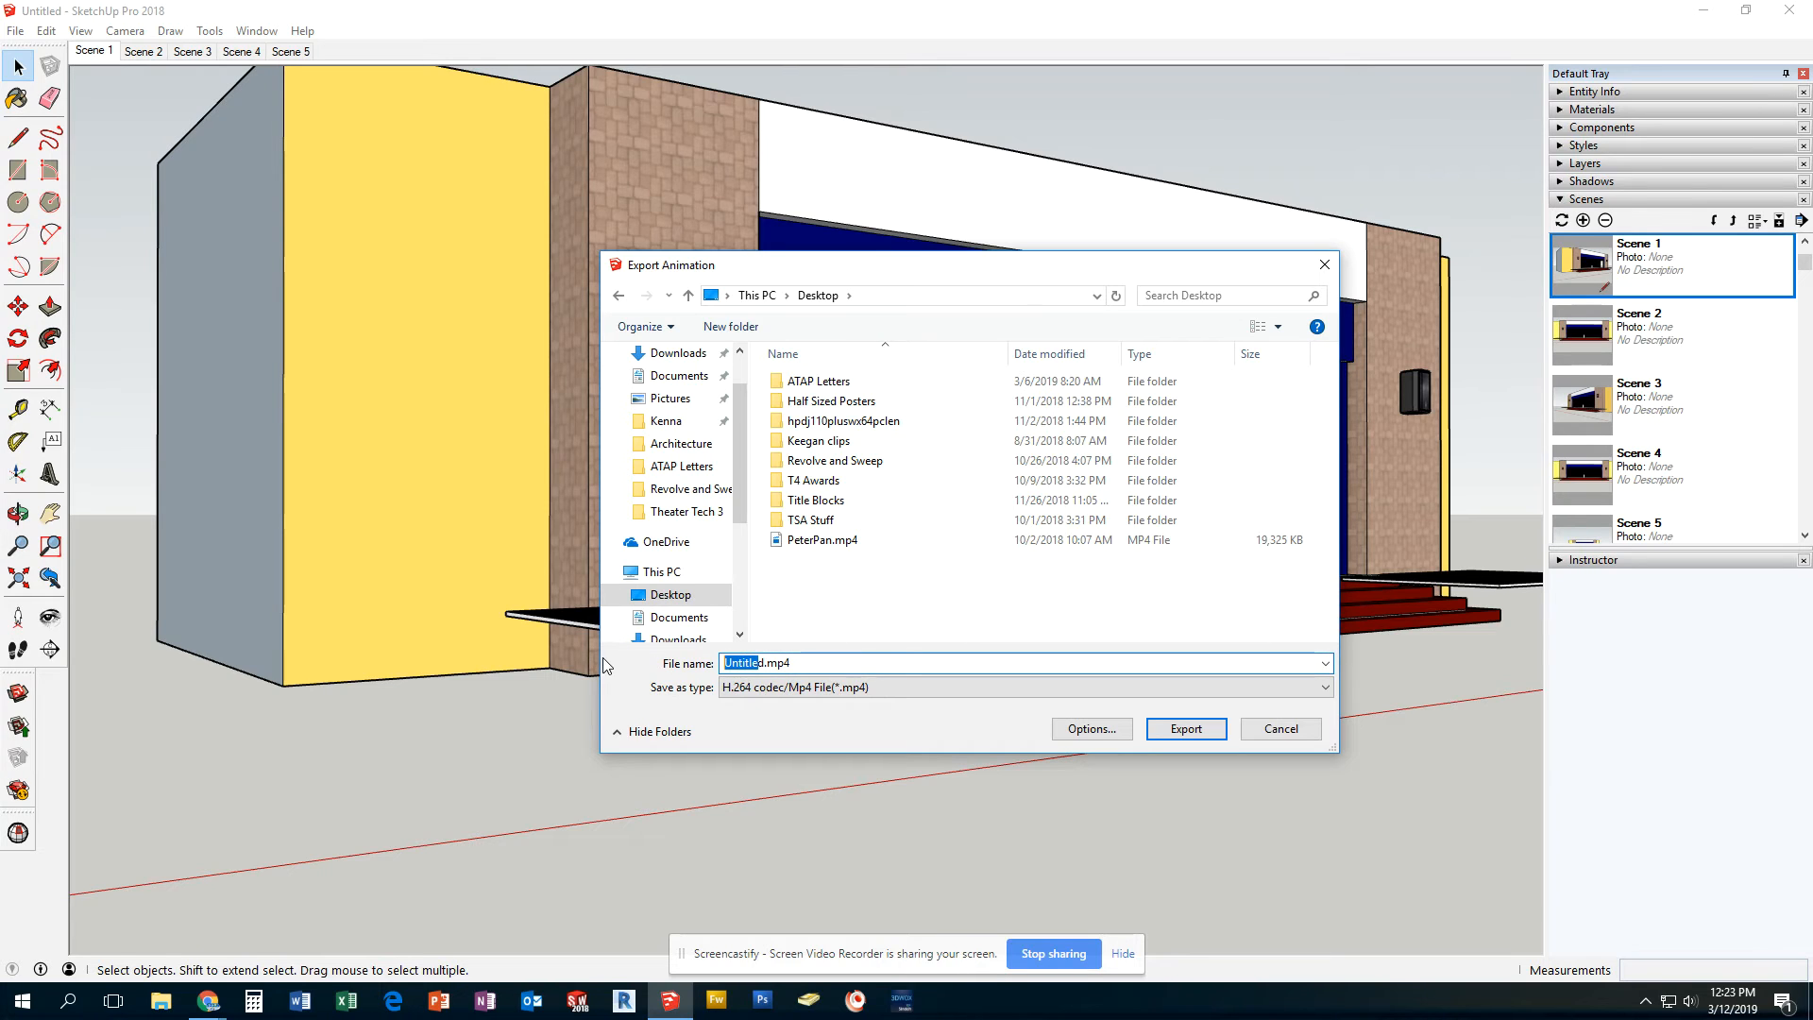
{"action": "key", "text": "BackSpace"}
{"action": "type", "text": "Videio"}
{"action": "key", "text": "Return"}
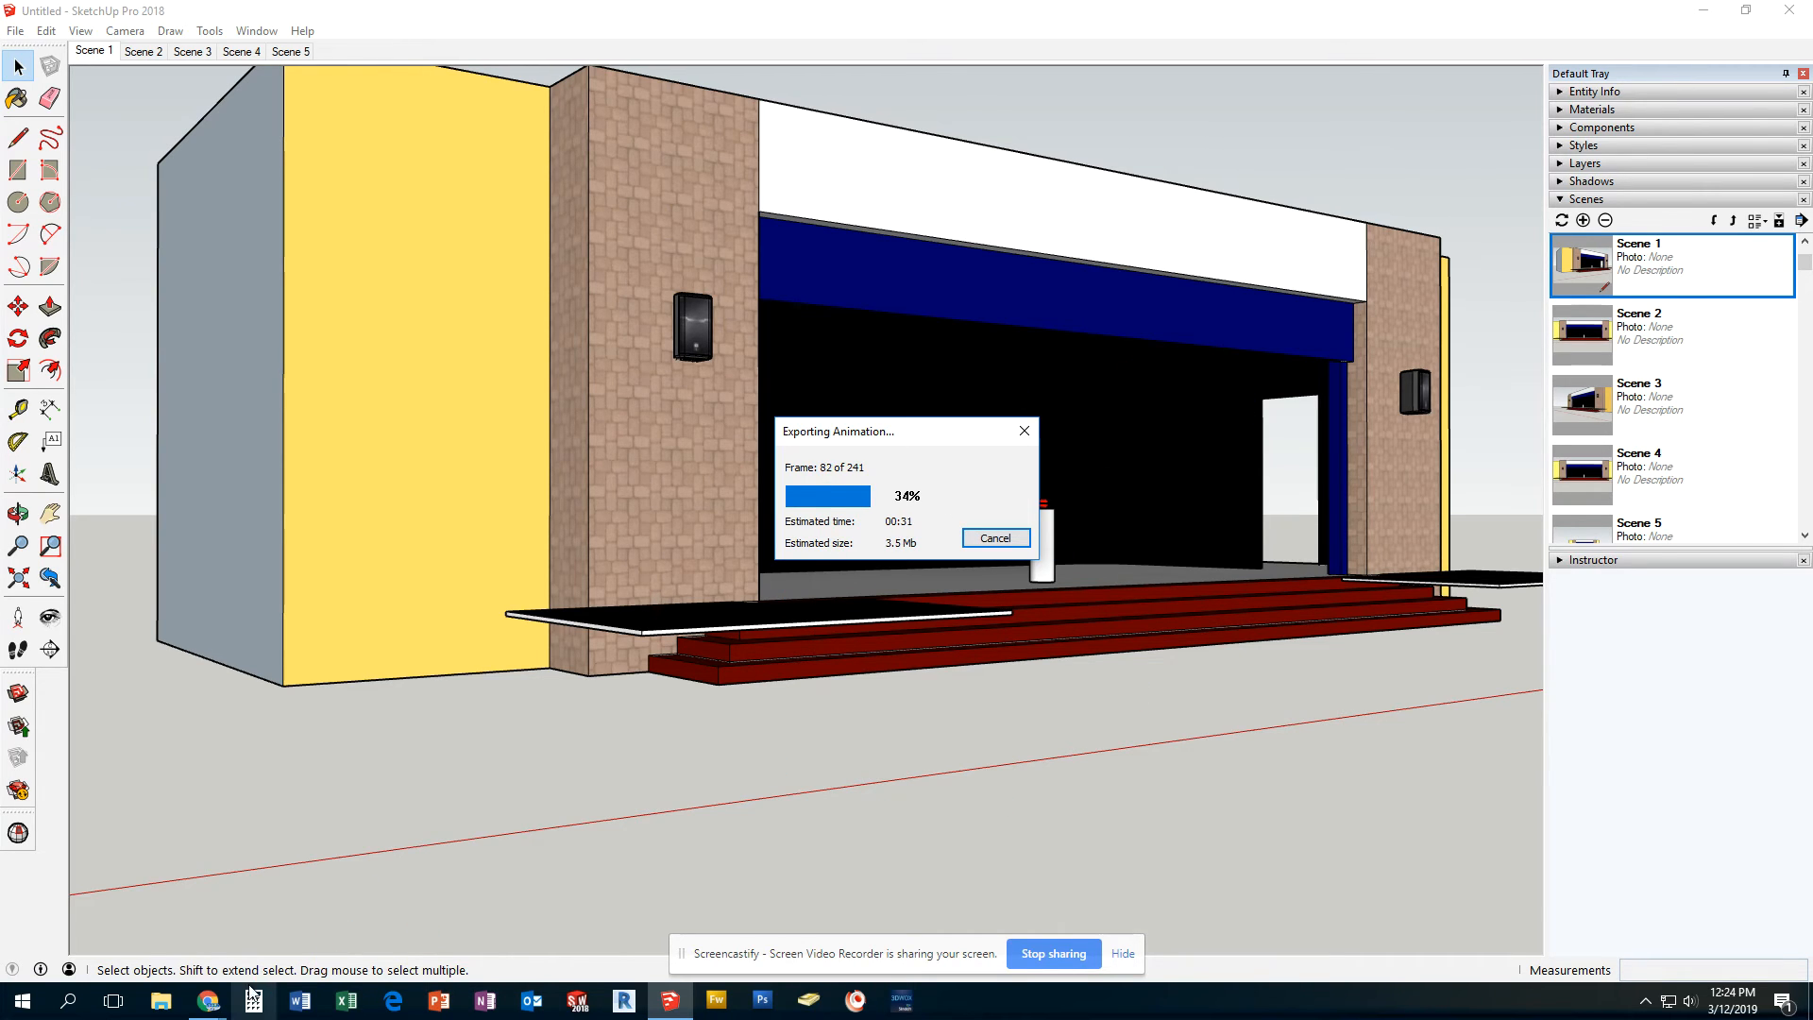
Switch to Google Drive in Chrome, start a file upload and browse to the Desktop folder.
{"action": "left_click", "coordinate": [209, 1007]}
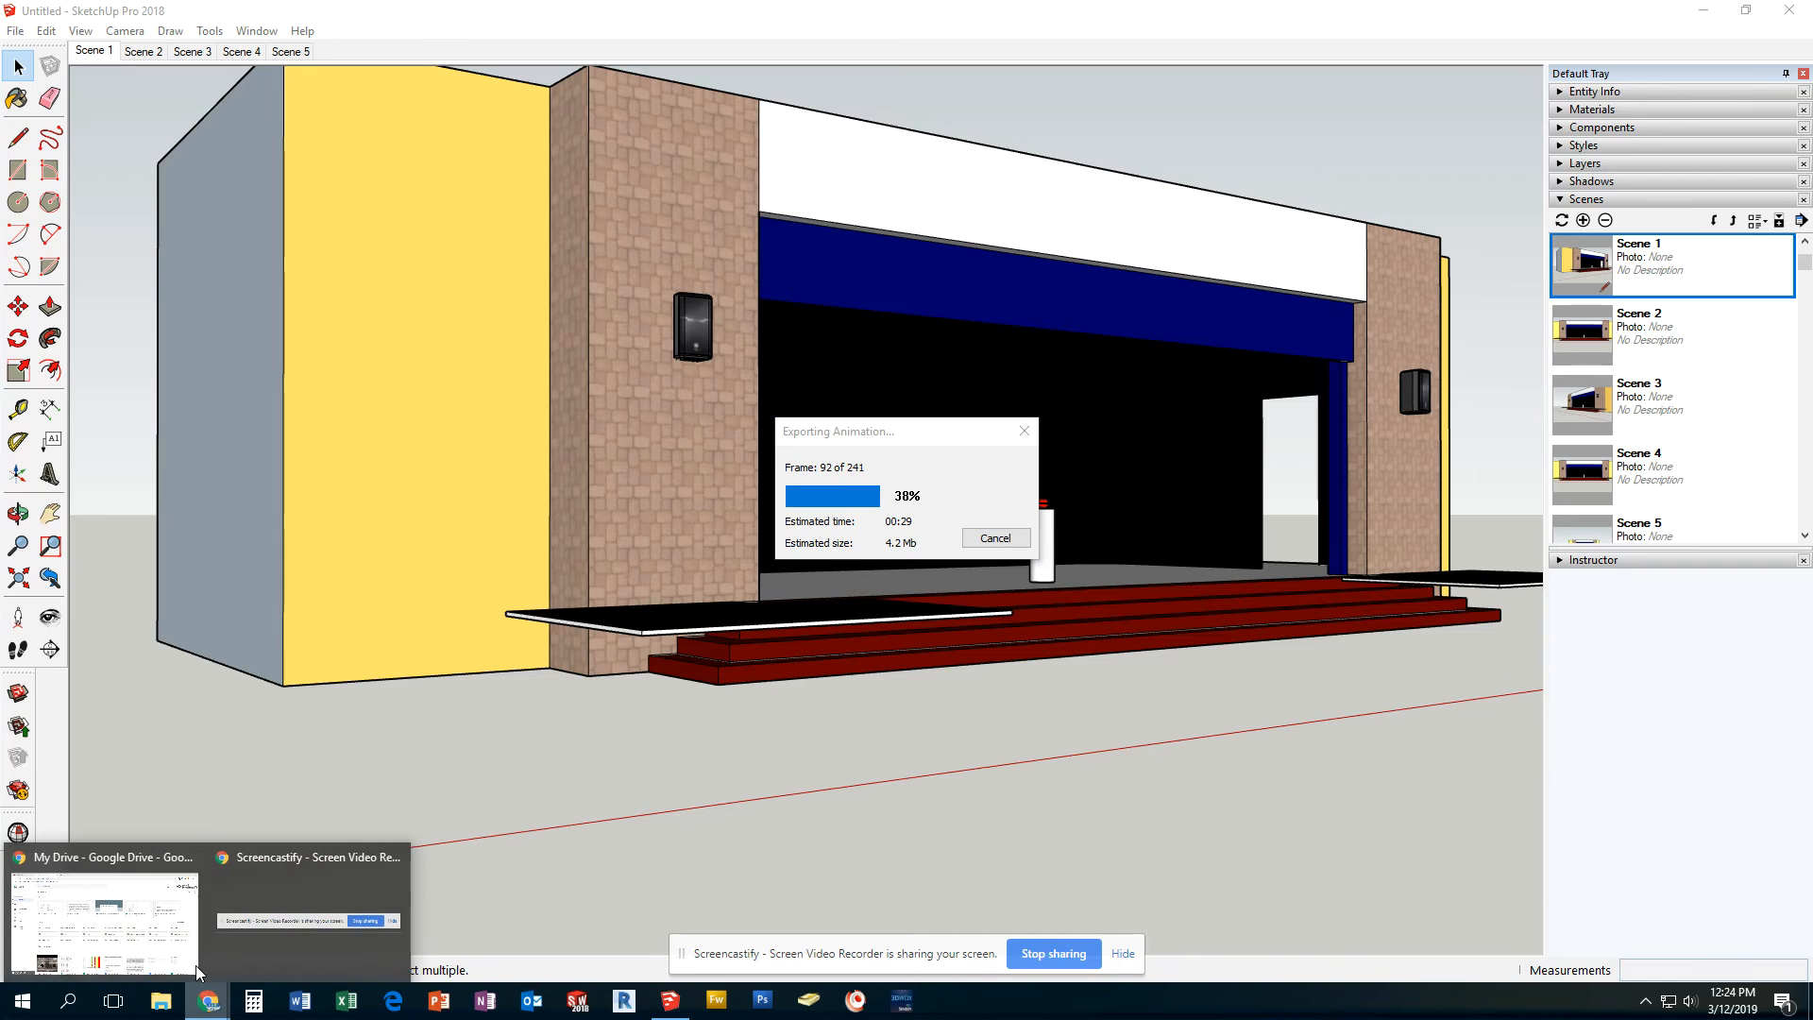
{"action": "left_click", "coordinate": [189, 956]}
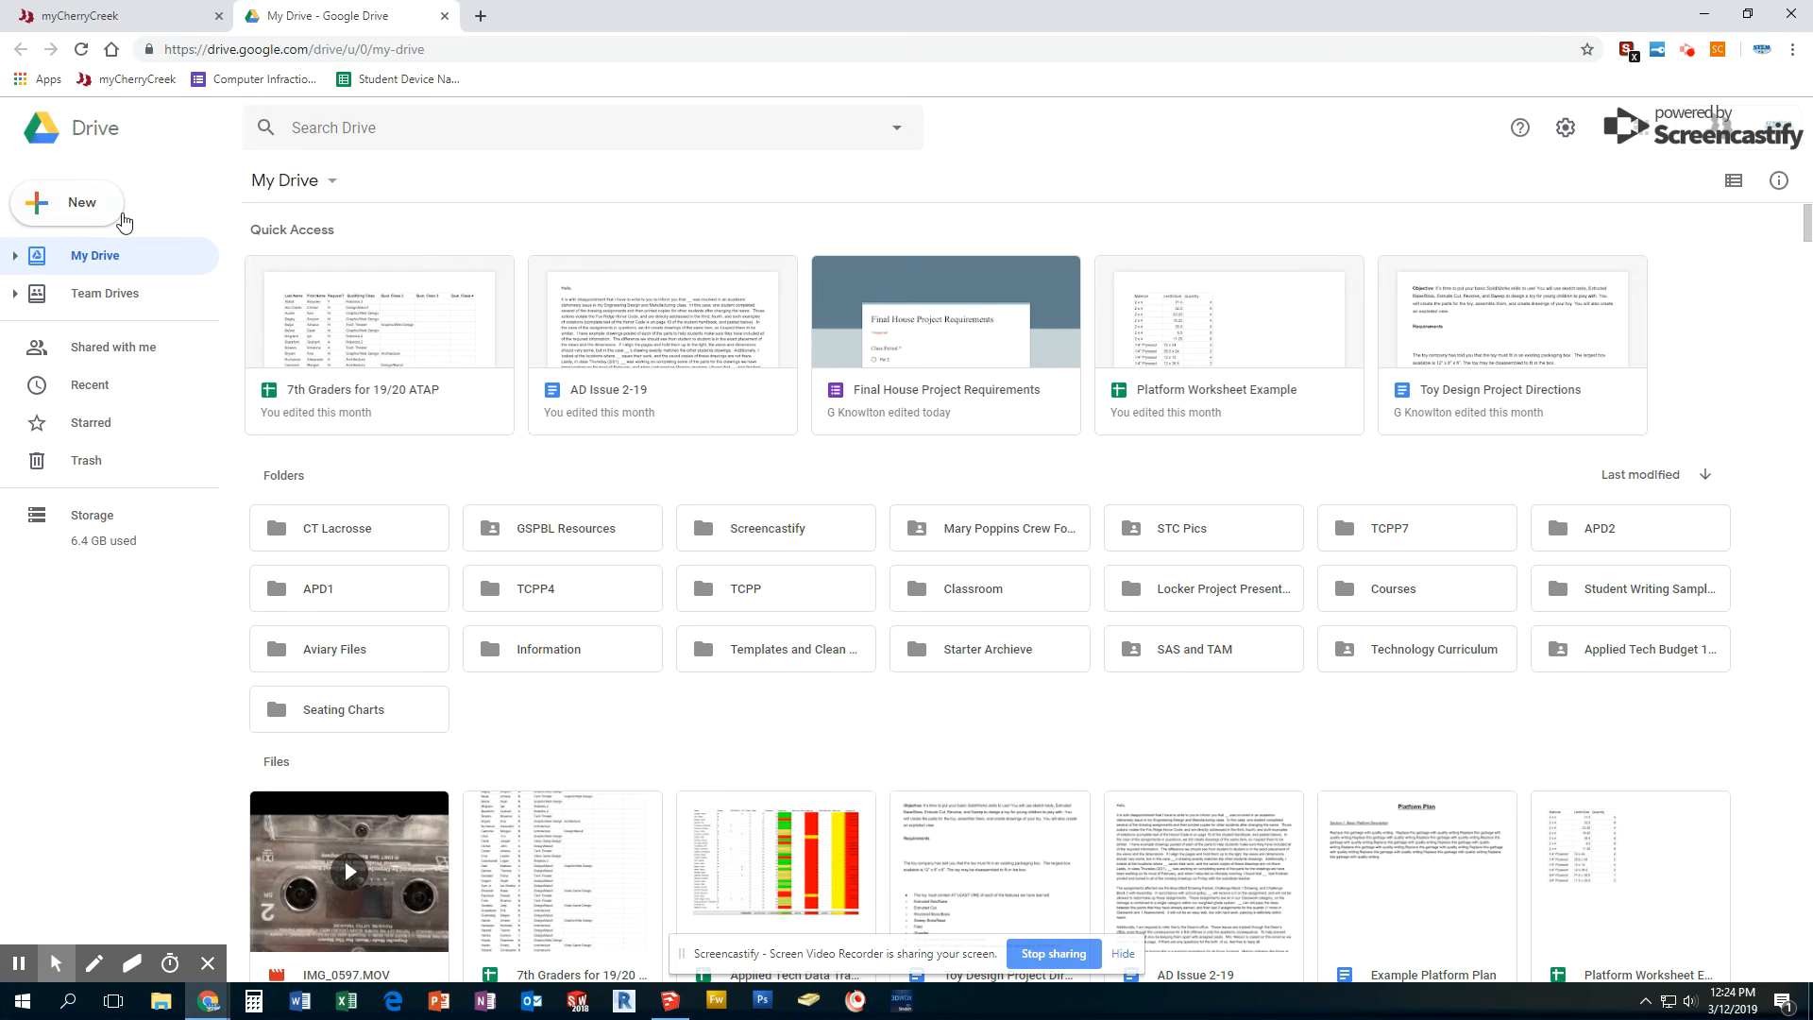
{"action": "left_click", "coordinate": [95, 206]}
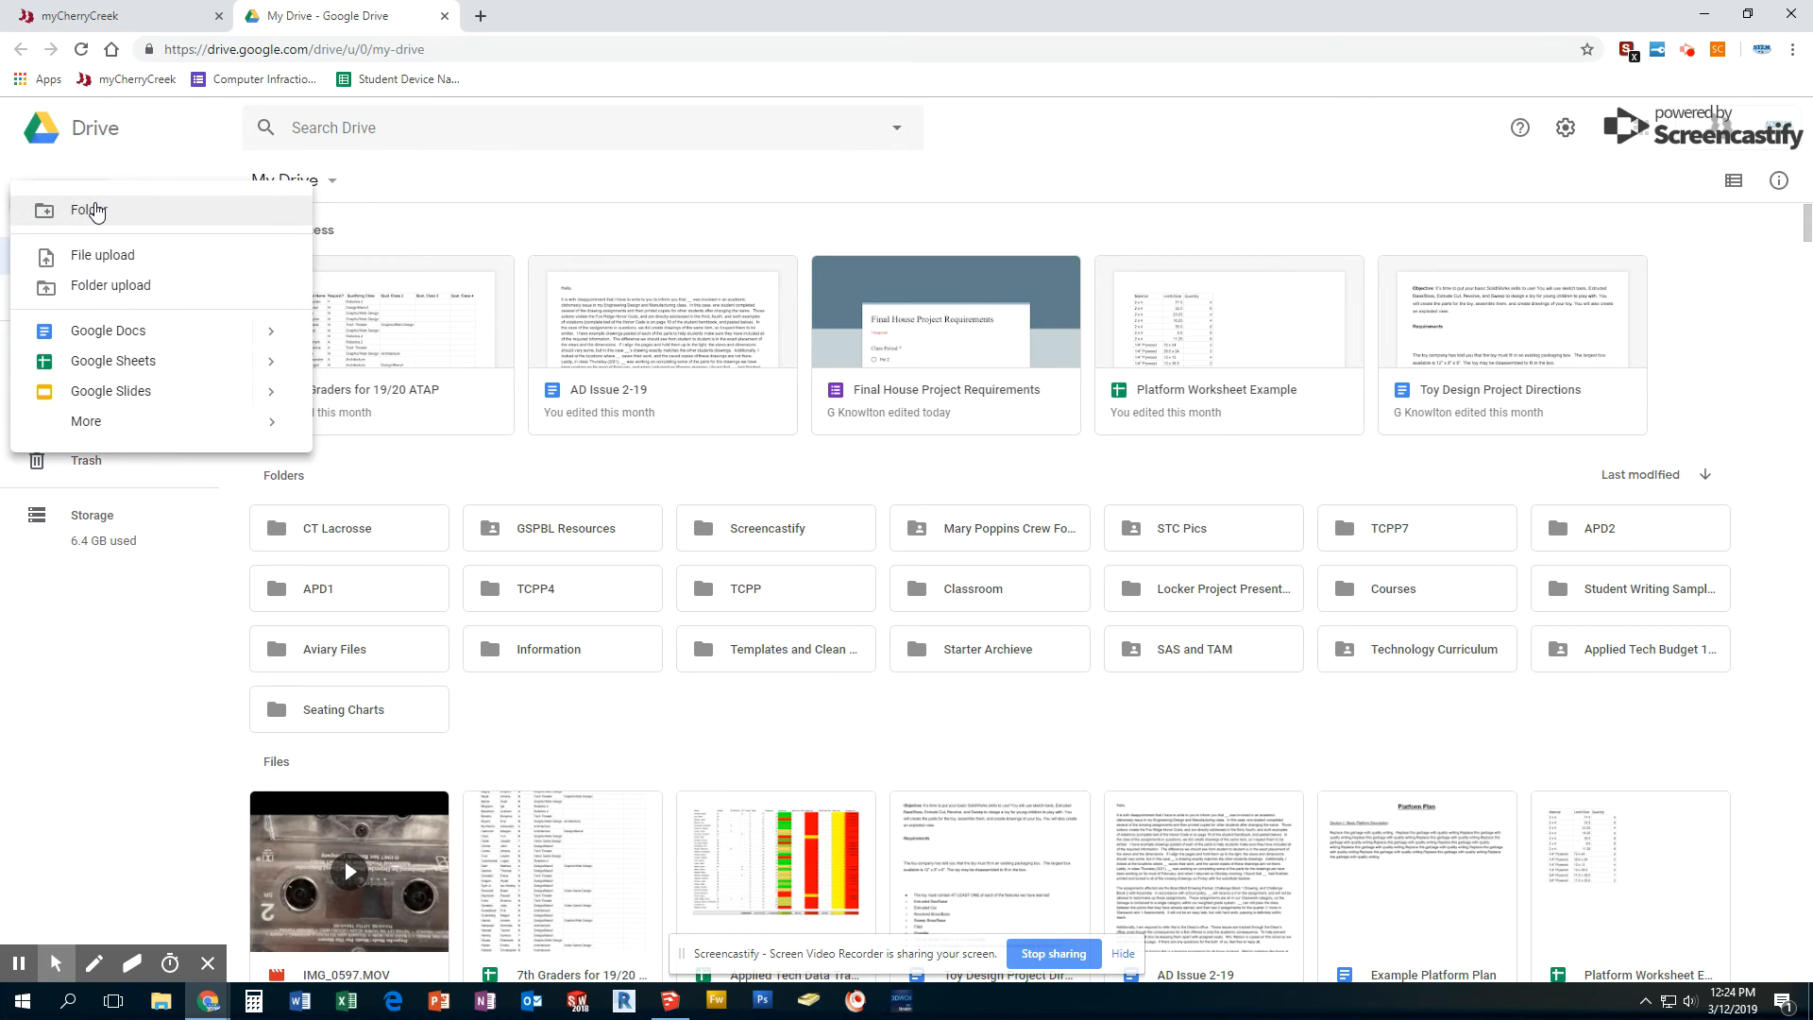
{"action": "left_click", "coordinate": [106, 254]}
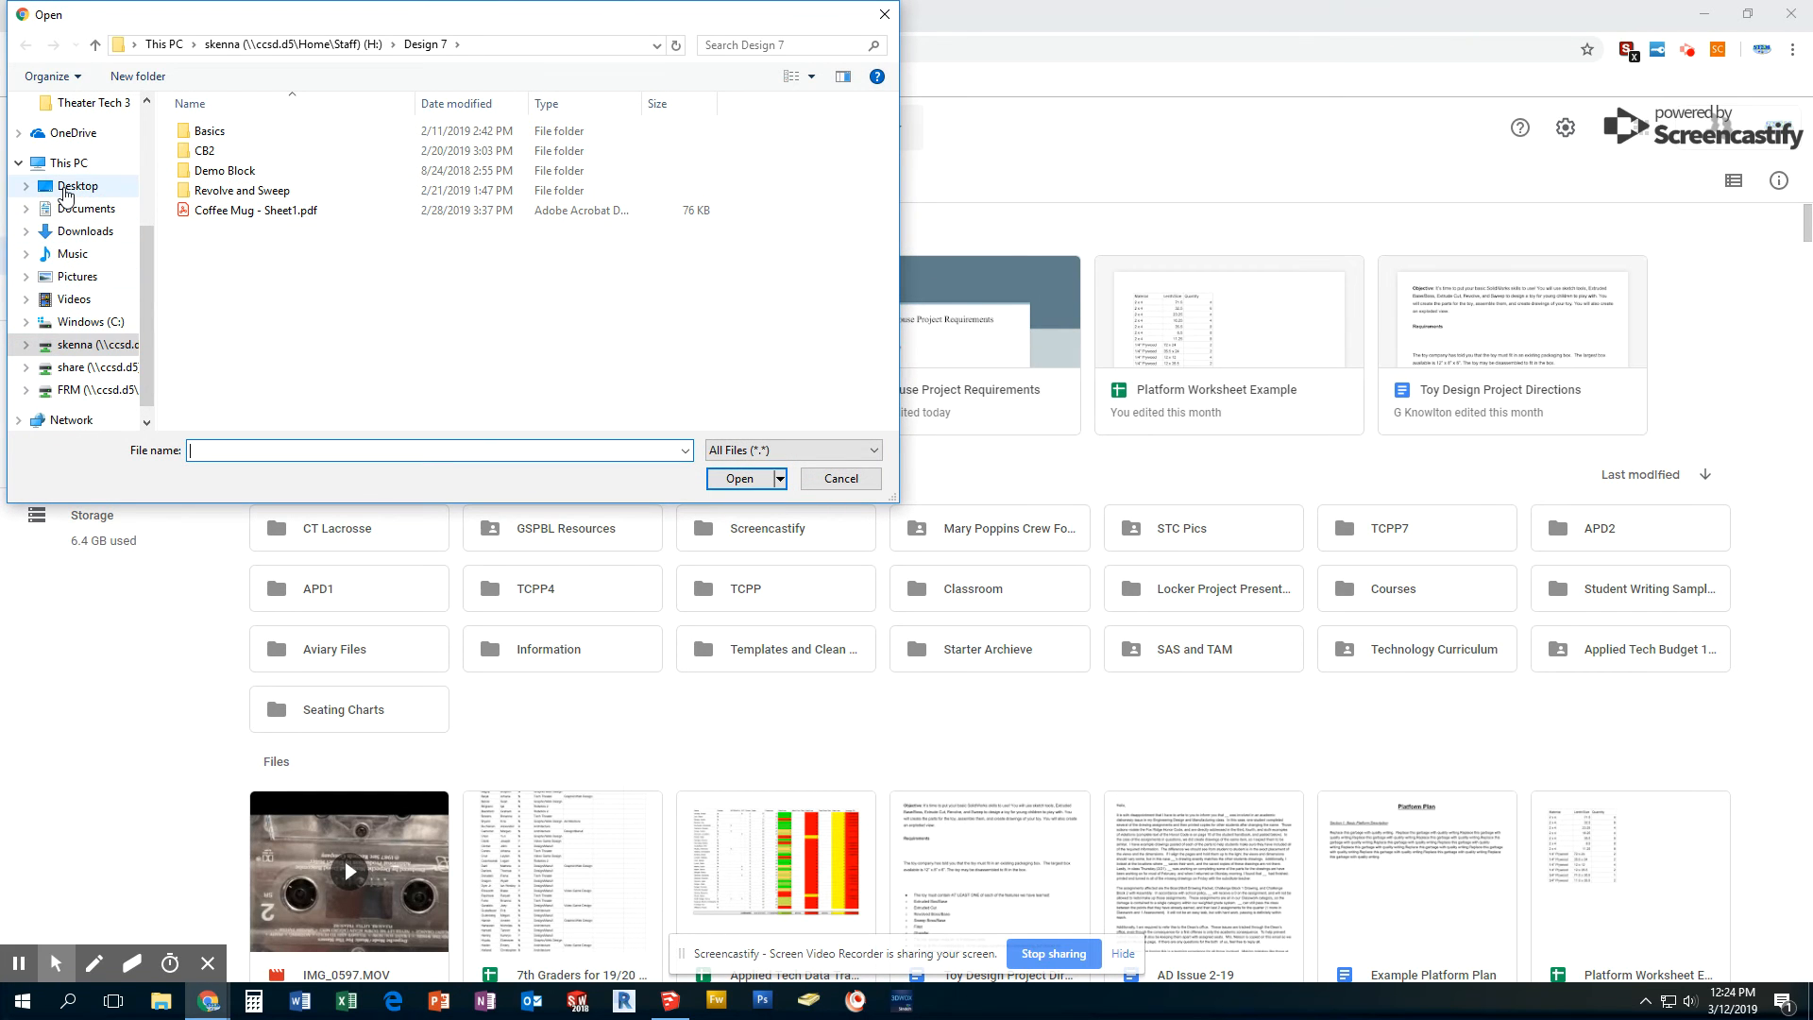
{"action": "left_click", "coordinate": [76, 186]}
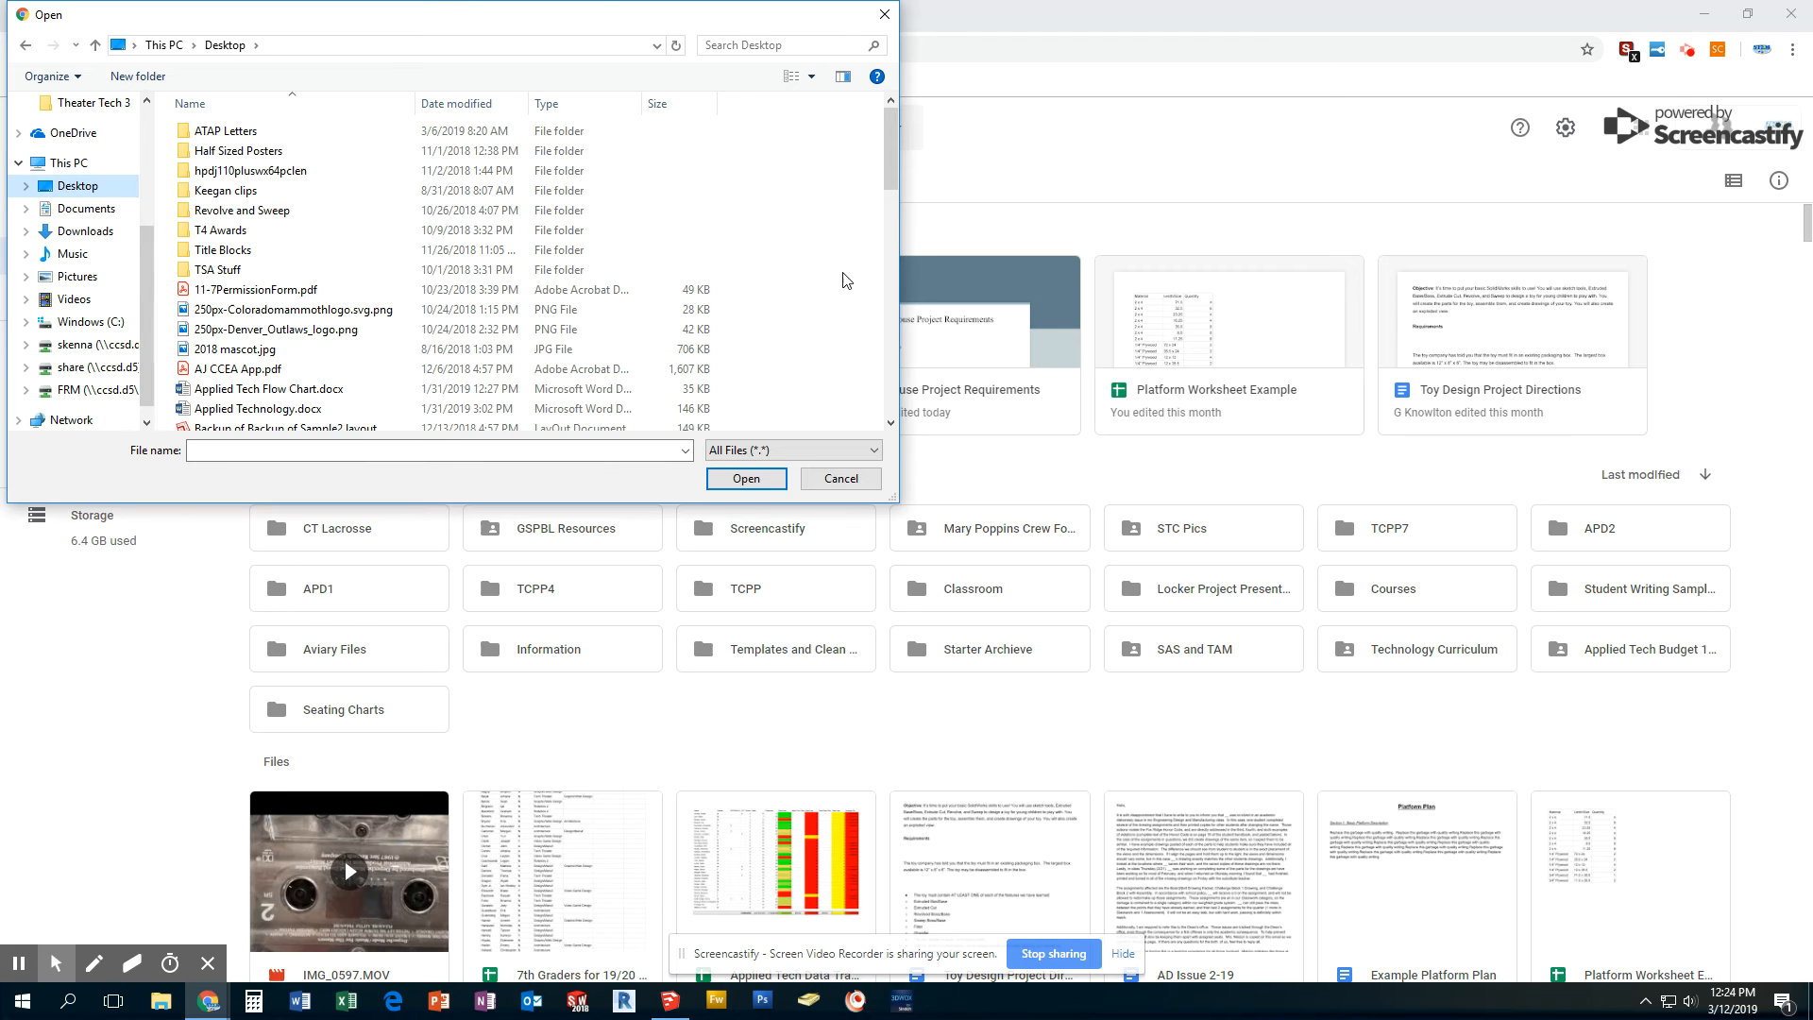
{"action": "left_click_drag", "start_coordinate": [891, 187], "coordinate": [852, 126]}
Check in SketchUp whether the animation export has finished, and return to the Google Drive upload in Chrome.
{"action": "left_click", "coordinate": [671, 1002]}
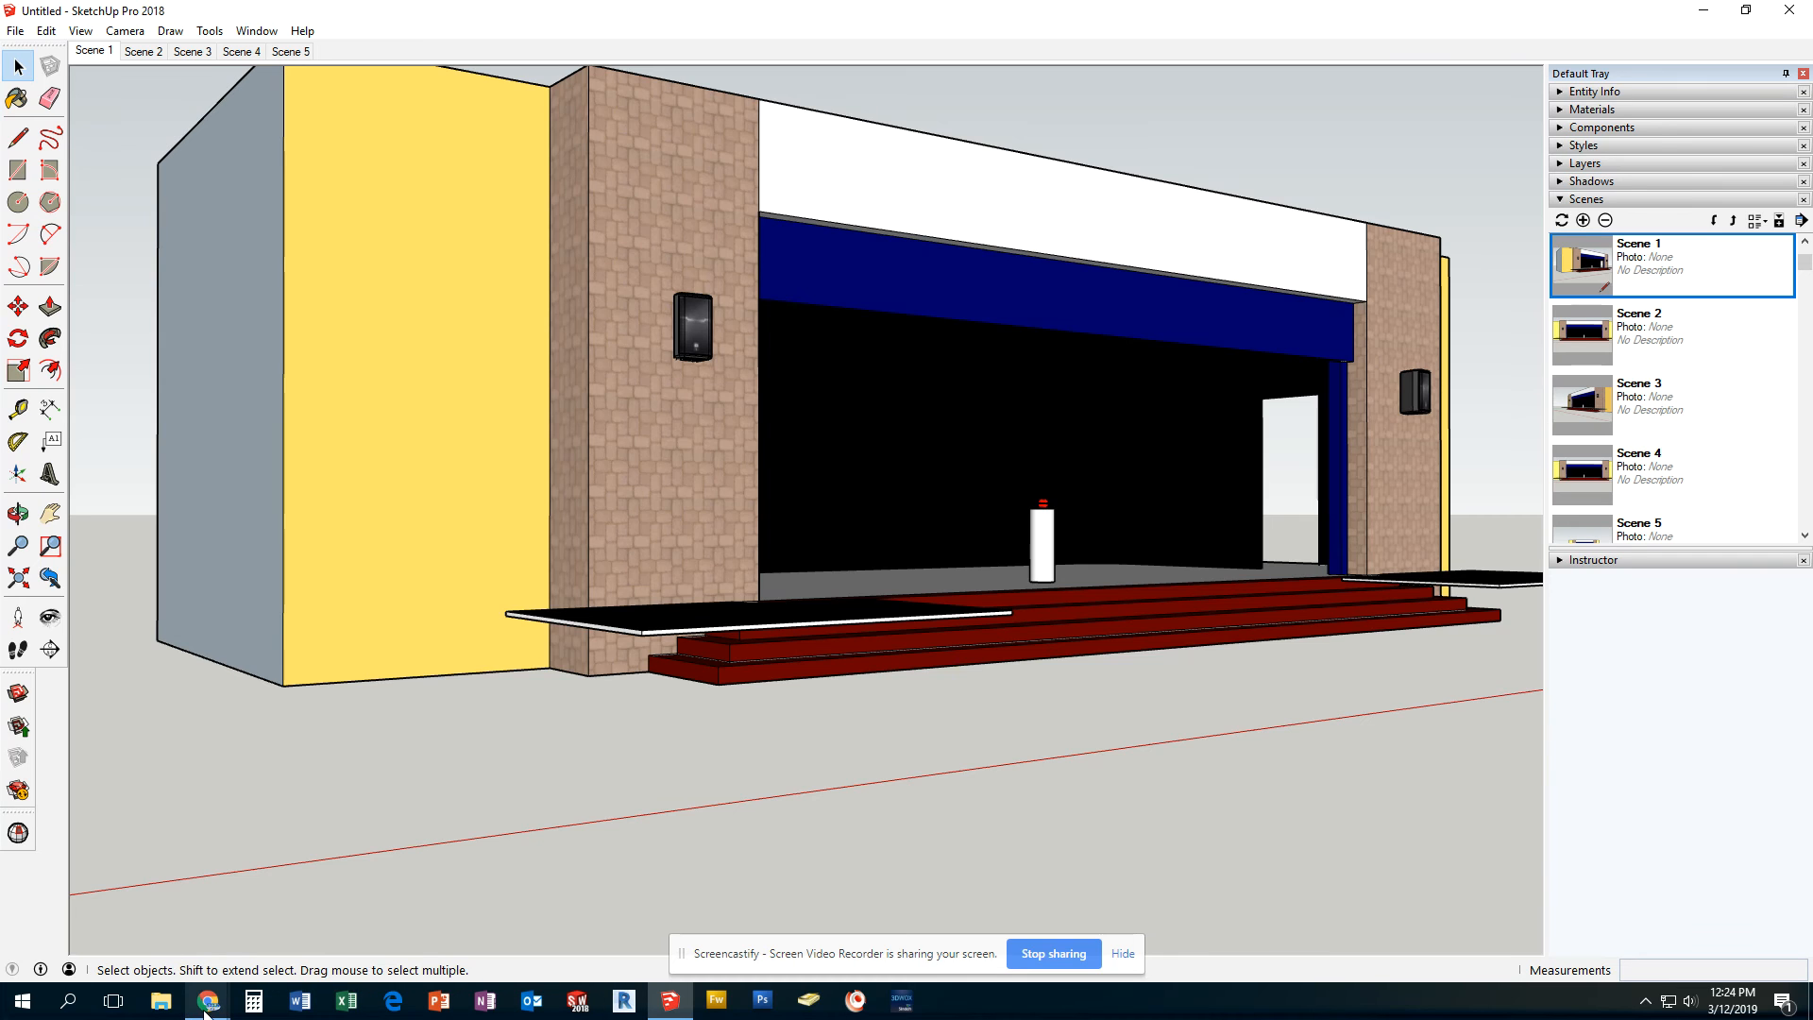
{"action": "mouse_move", "coordinate": [206, 1009]}
{"action": "left_click", "coordinate": [166, 934]}
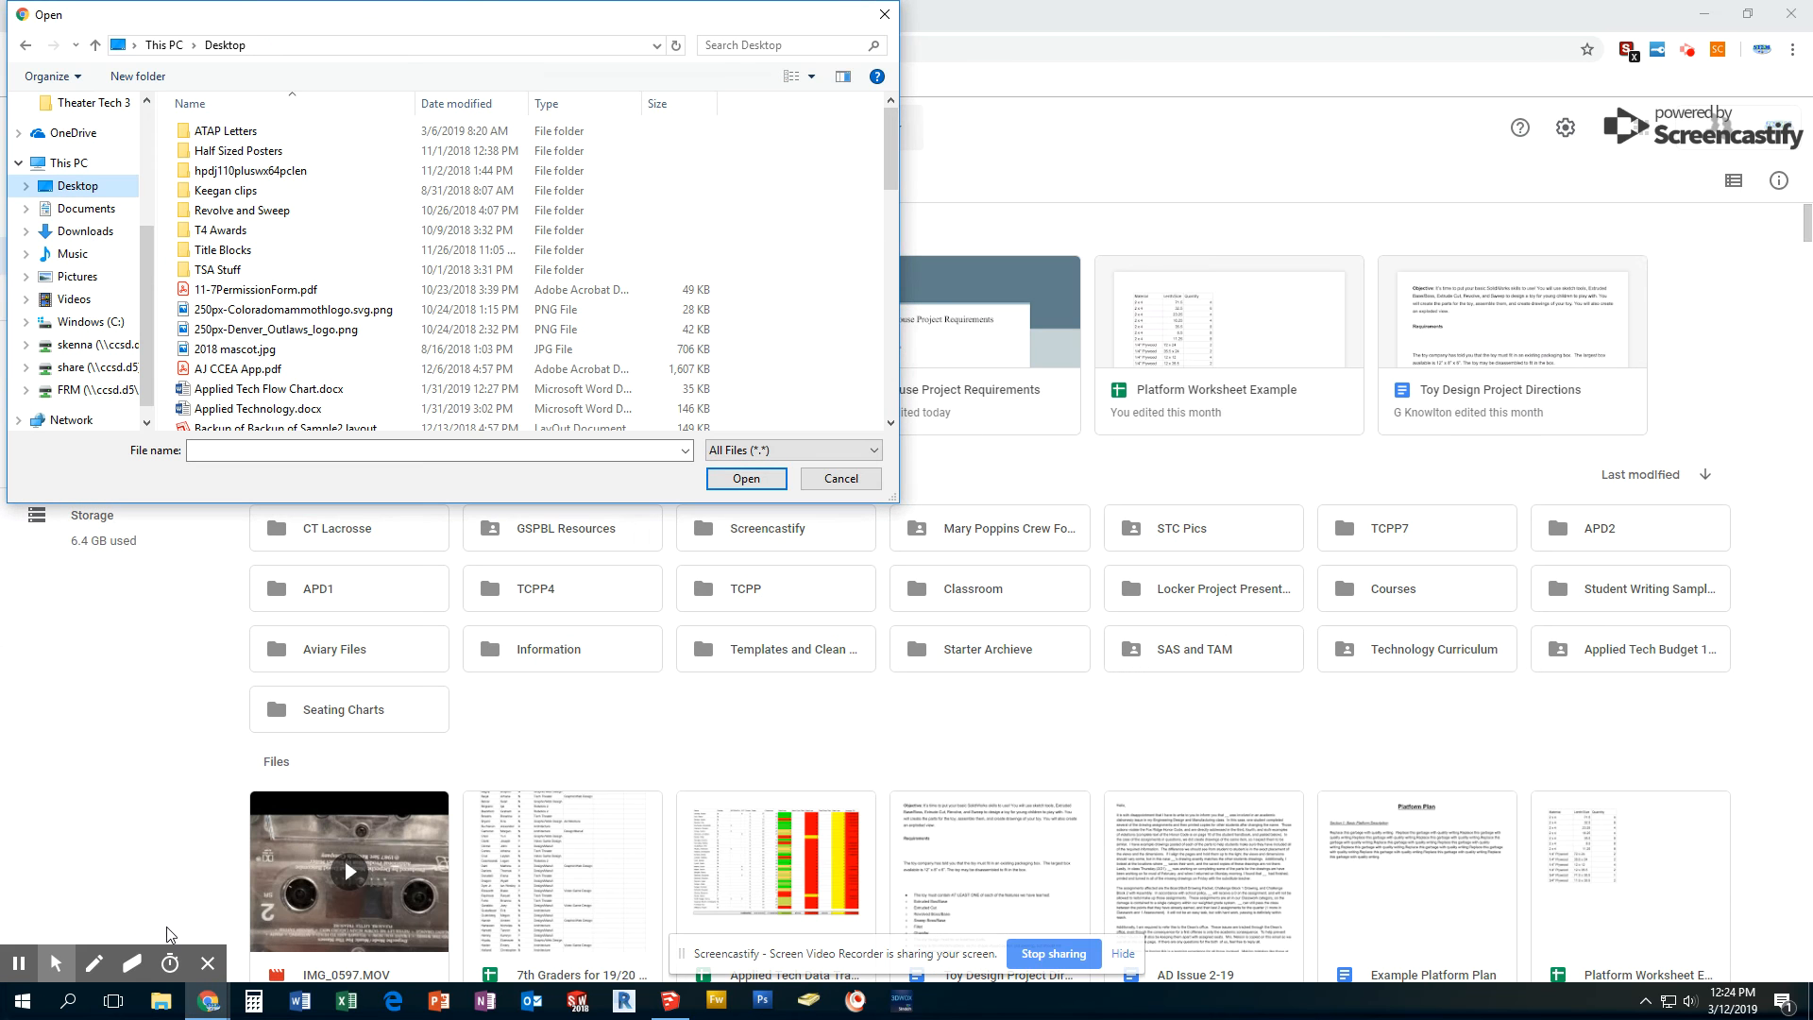
Upload Video.mp4 from the Desktop to My Drive and dismiss the upload notice.
{"action": "left_click_drag", "start_coordinate": [888, 170], "coordinate": [875, 422]}
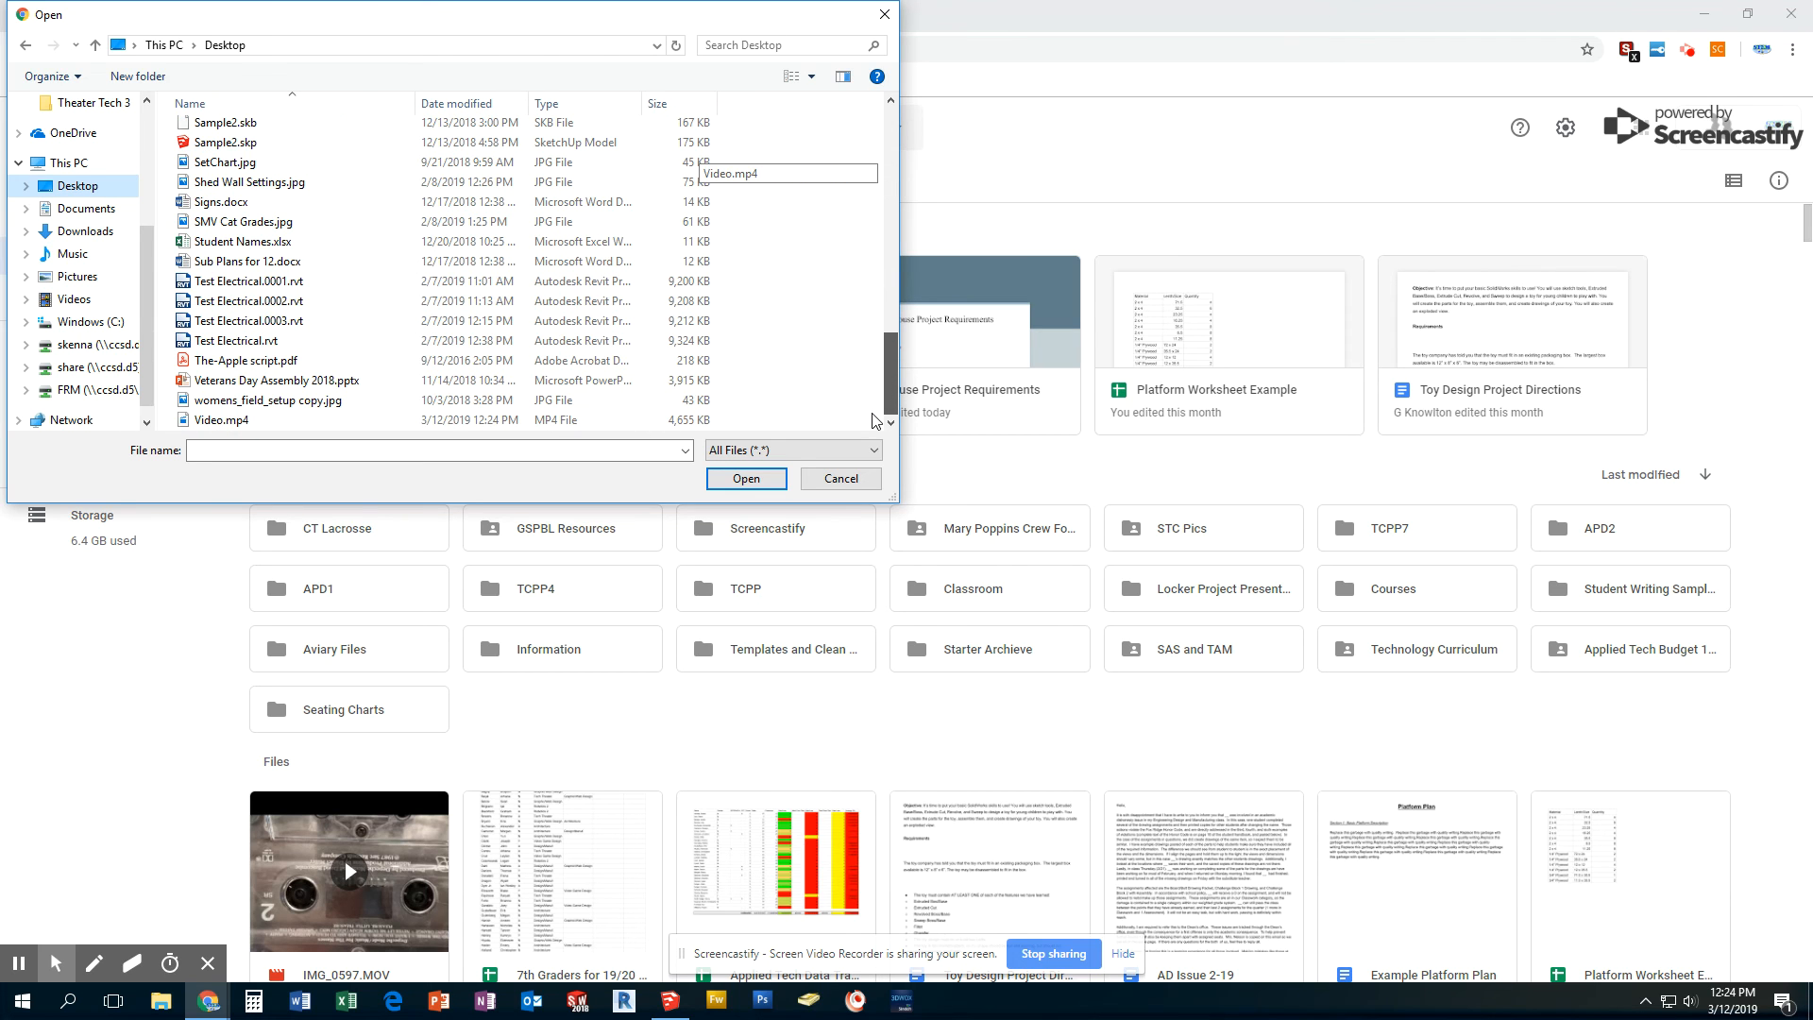
{"action": "left_click", "coordinate": [232, 422]}
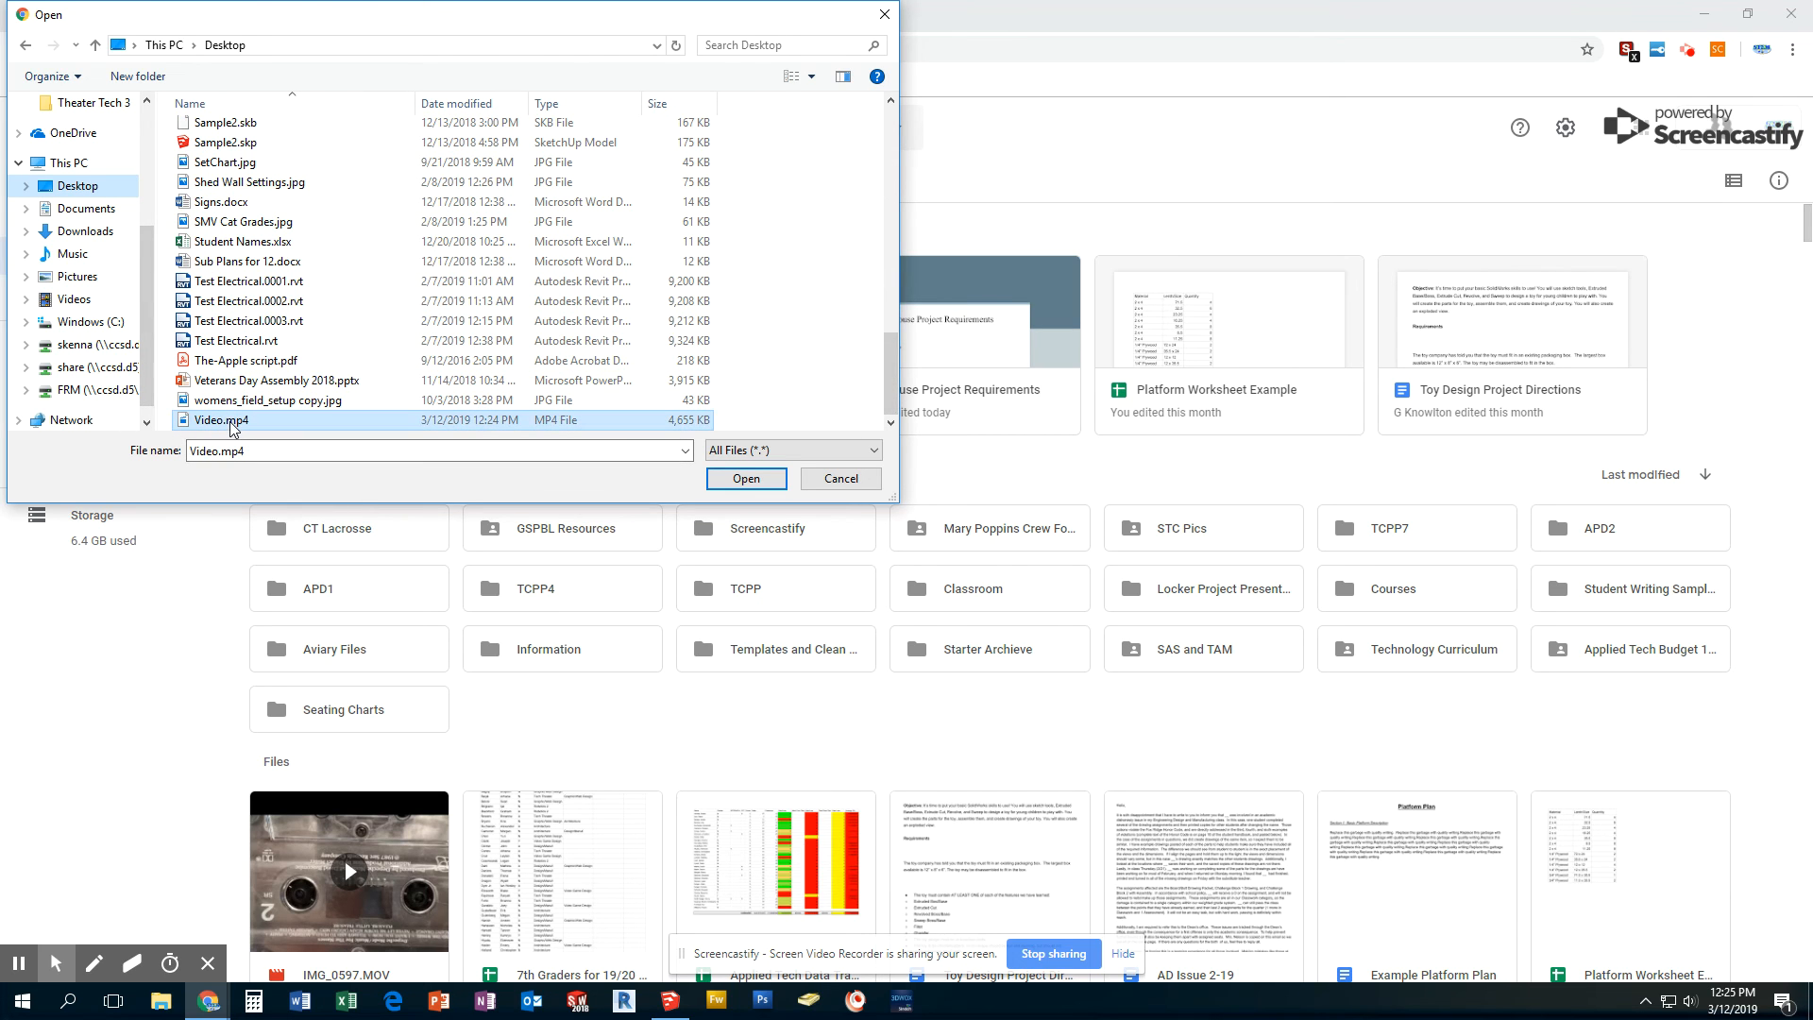
{"action": "left_click", "coordinate": [746, 478]}
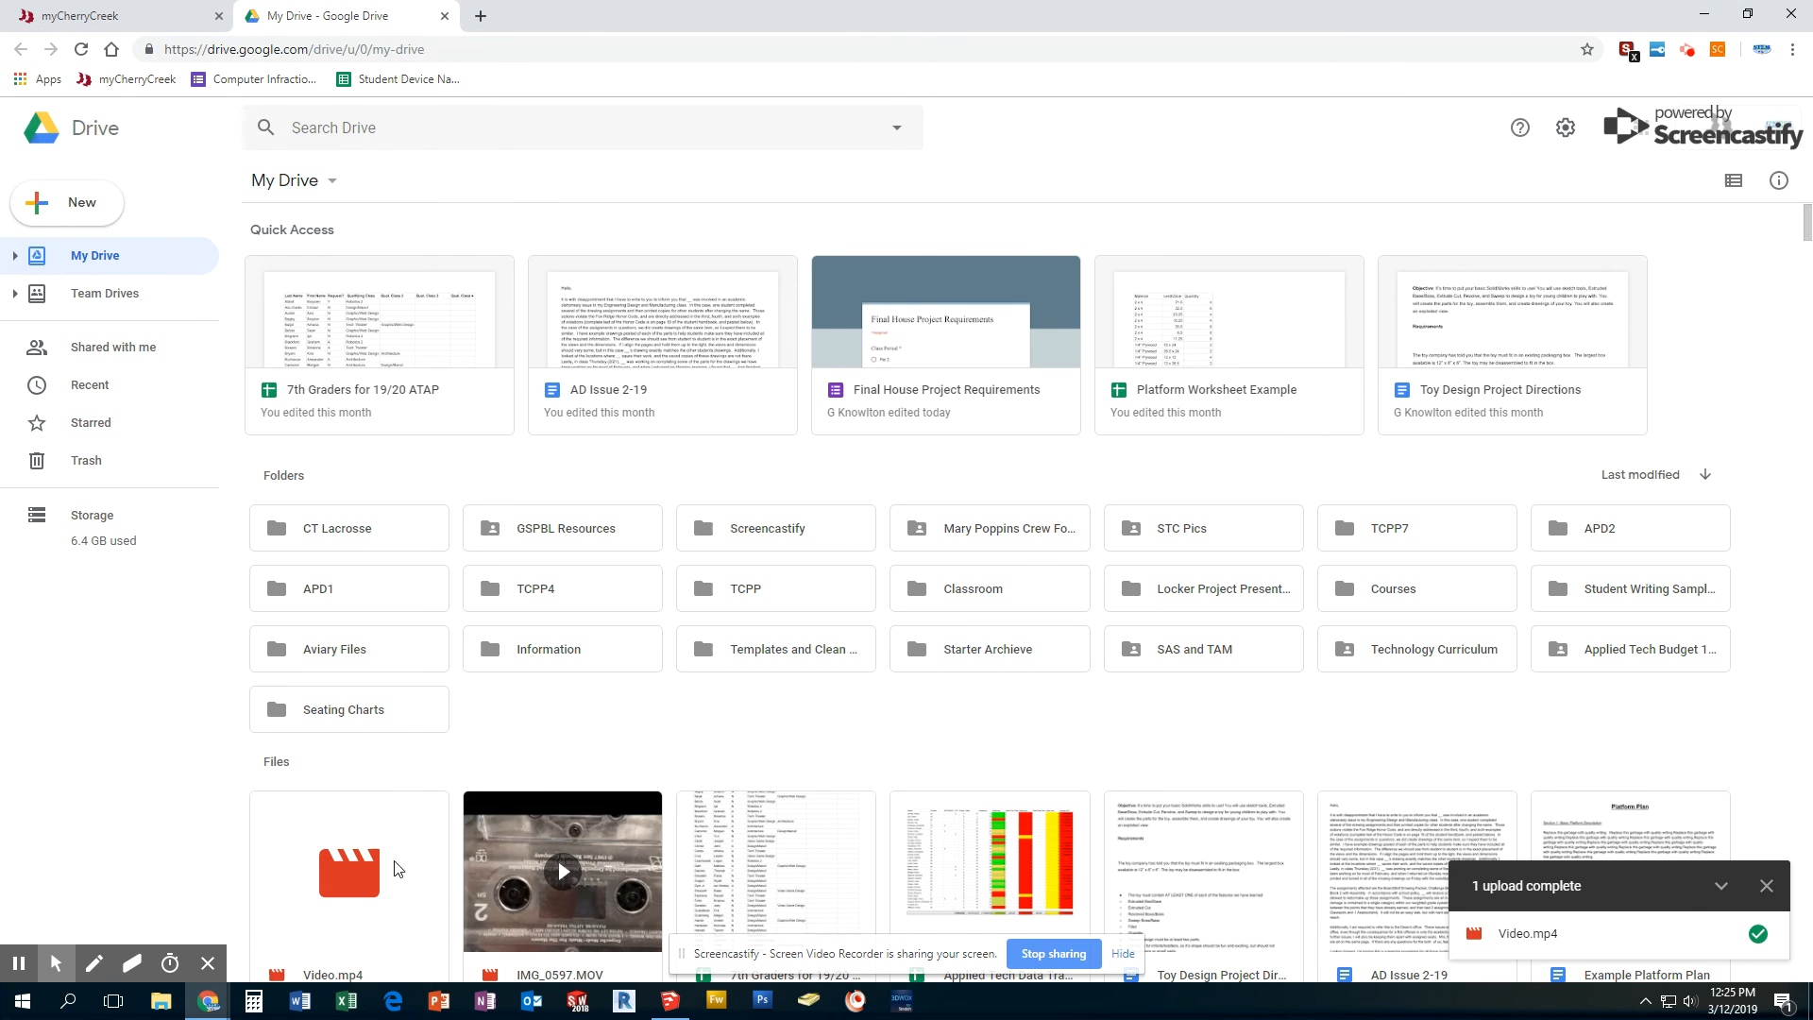
{"action": "left_click", "coordinate": [282, 897]}
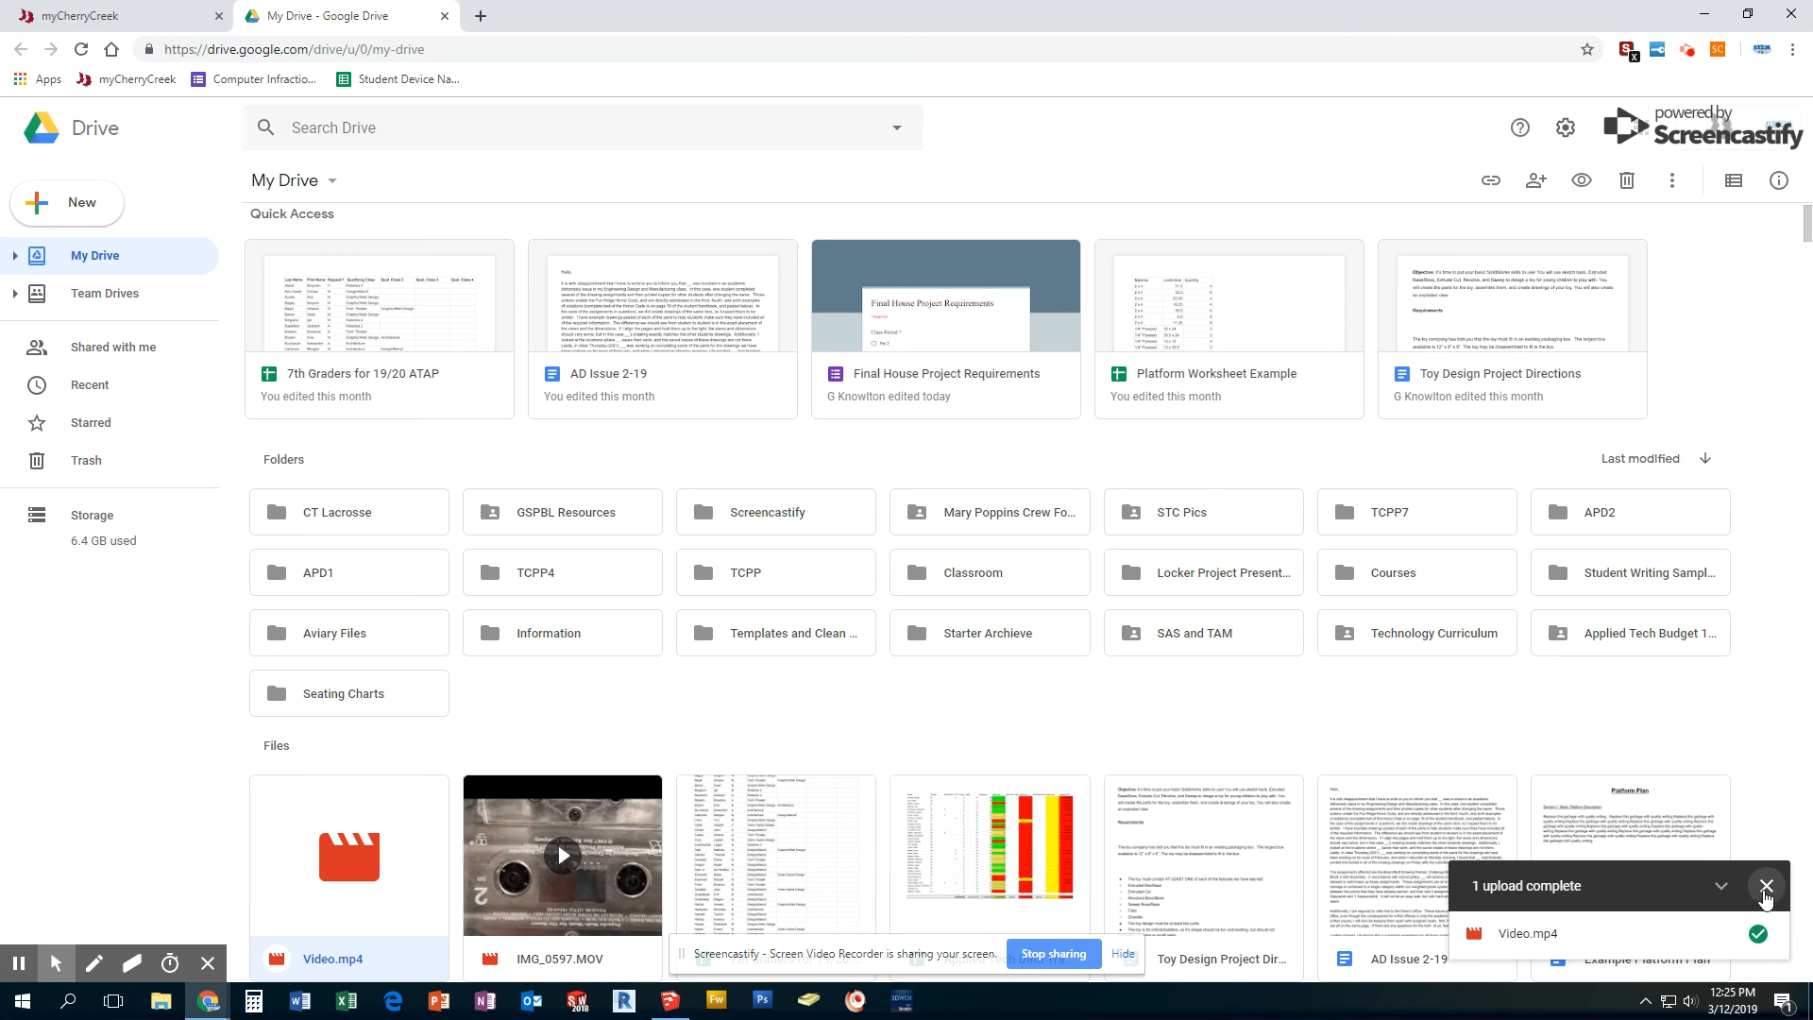
{"action": "left_click", "coordinate": [1764, 892]}
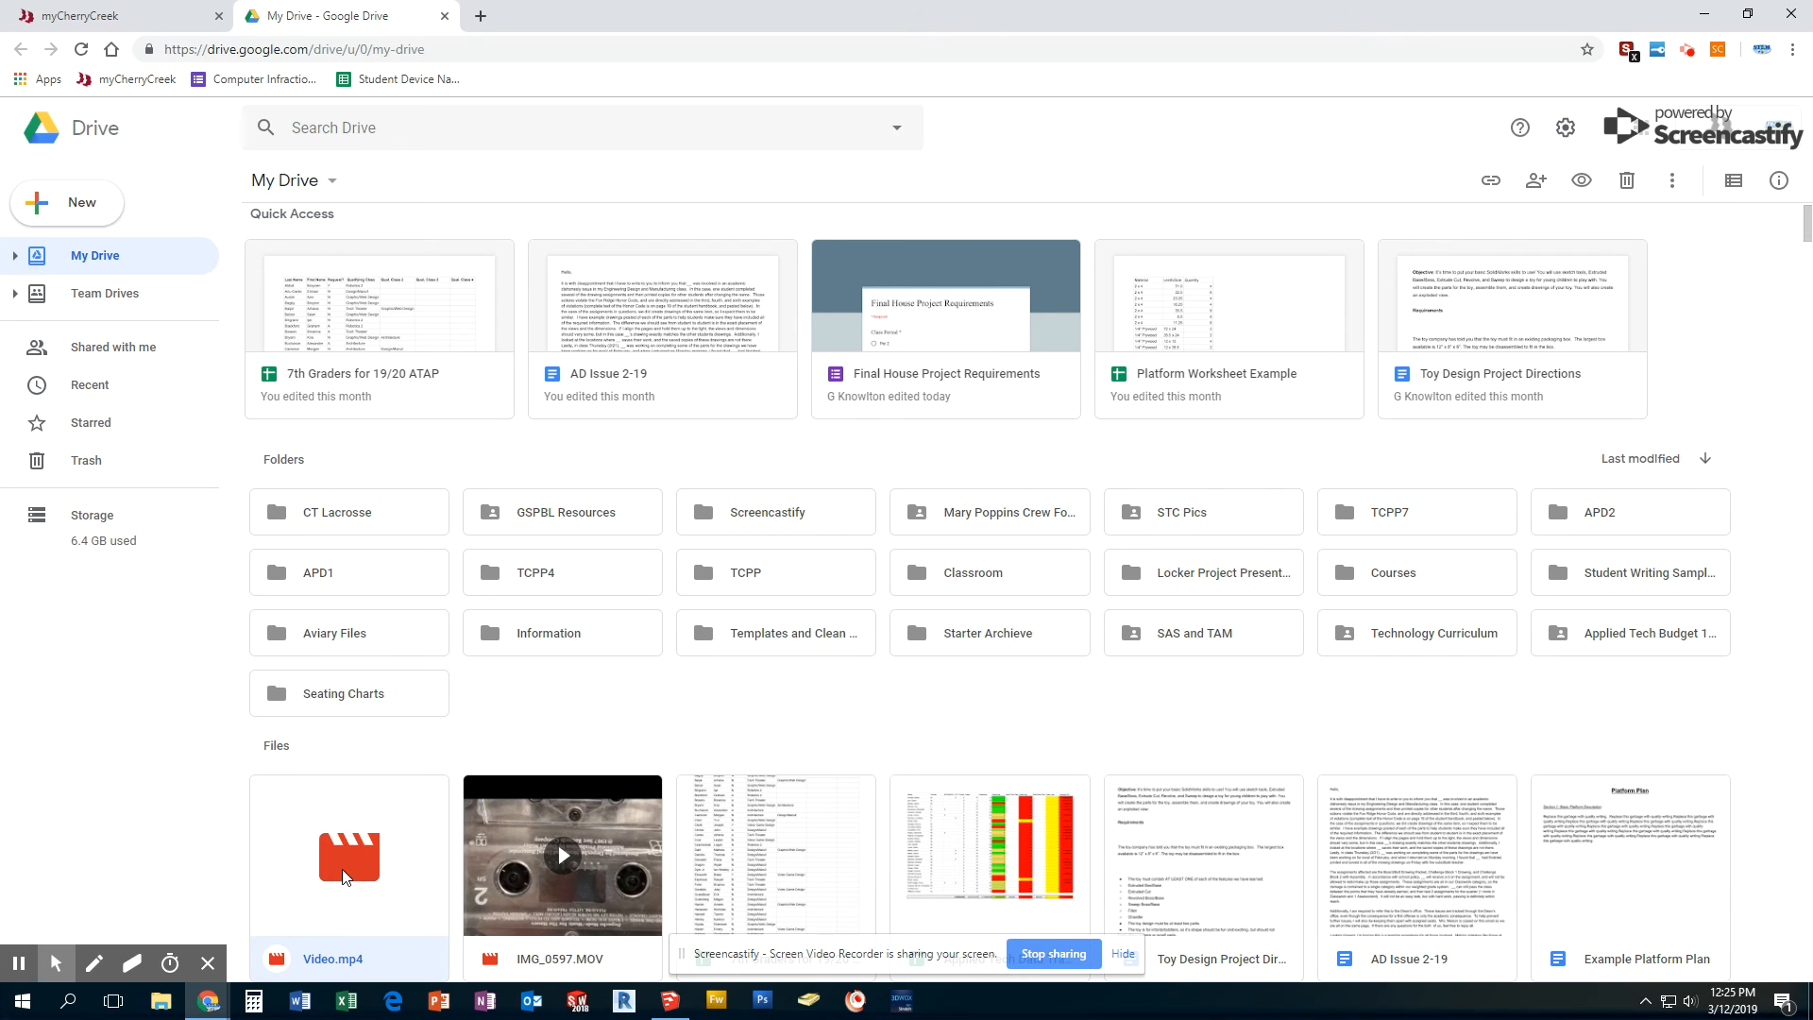
Open Video.mp4, turn on link sharing, copy its shareable link and return to My Drive.
{"action": "double_click", "coordinate": [345, 876]}
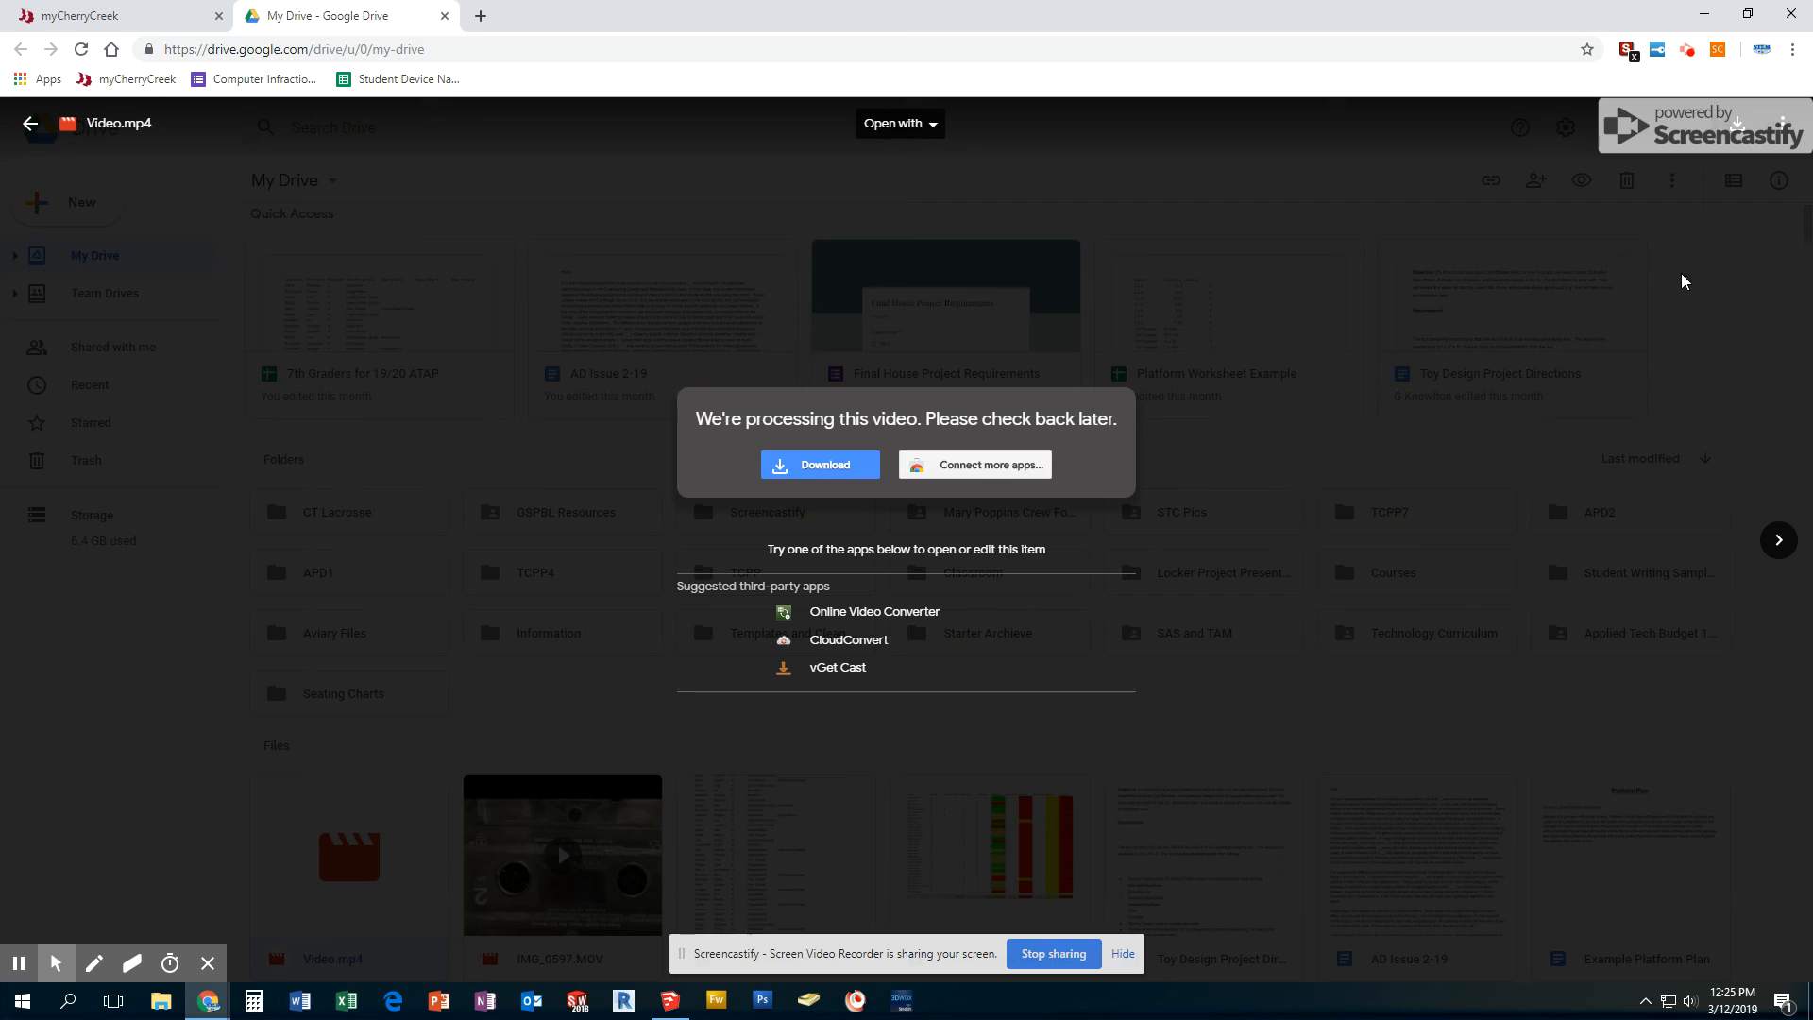
{"action": "left_click", "coordinate": [1783, 126]}
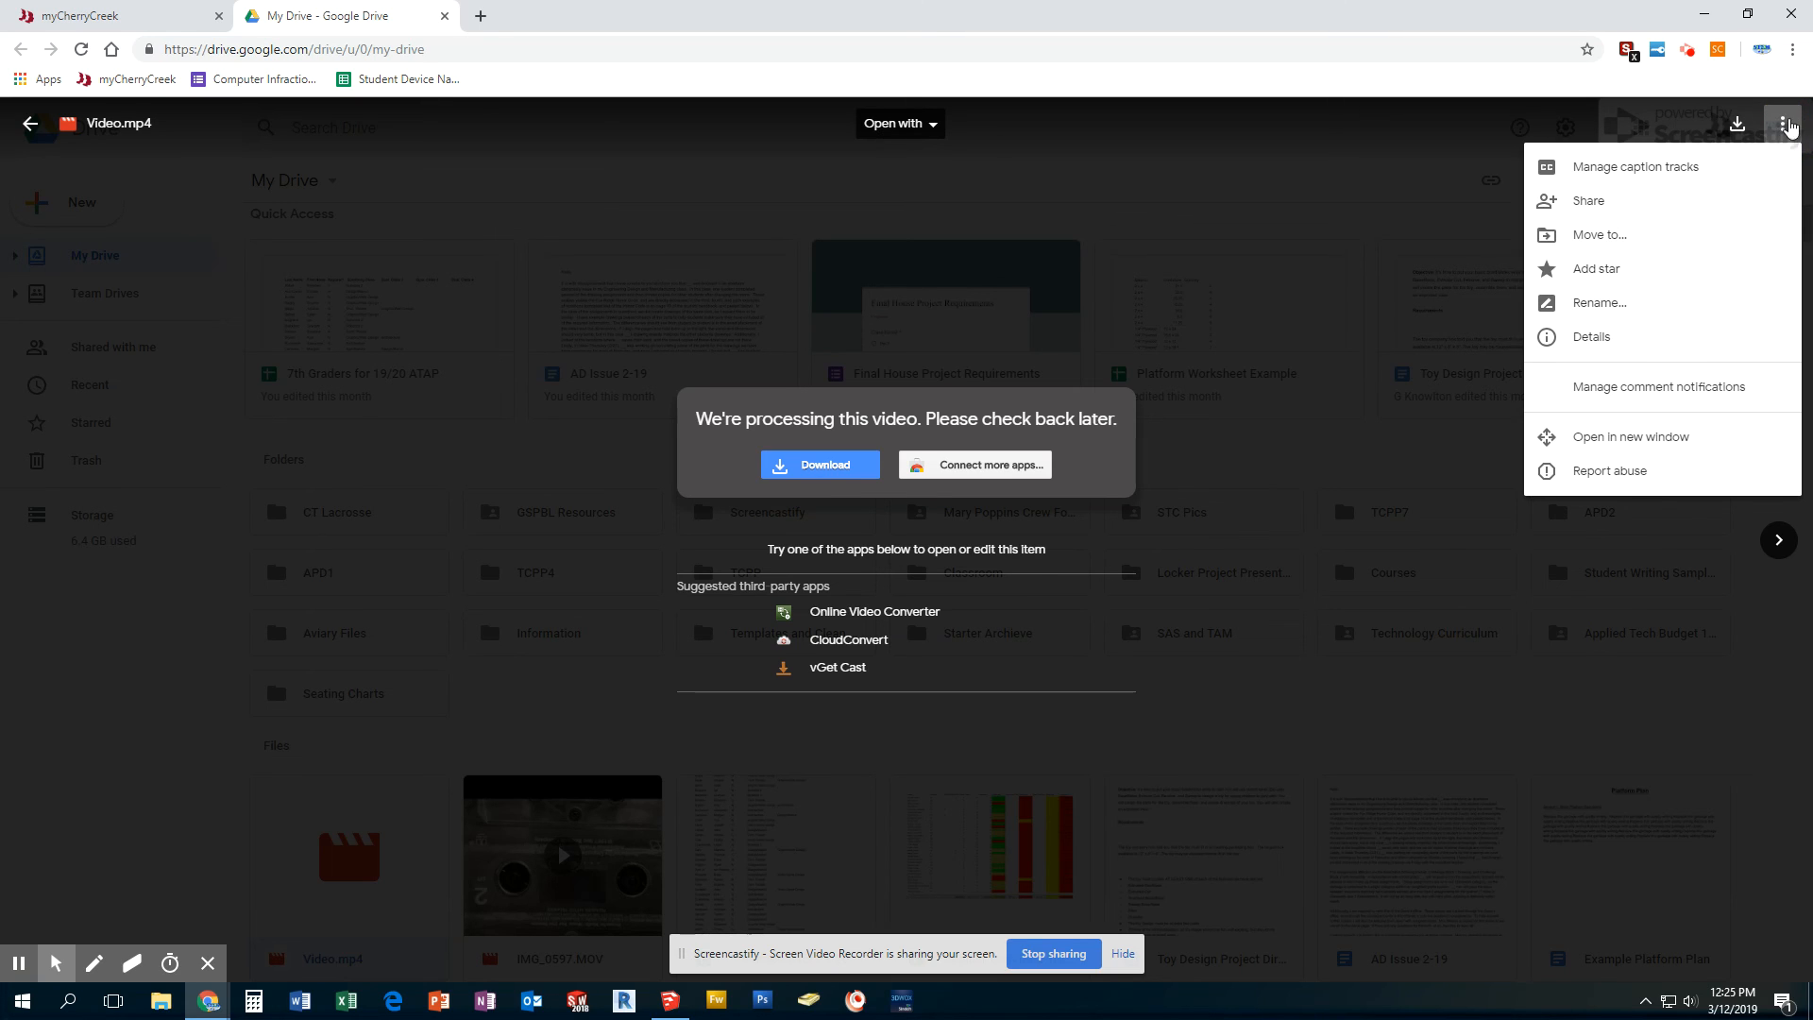
{"action": "left_click", "coordinate": [1659, 196]}
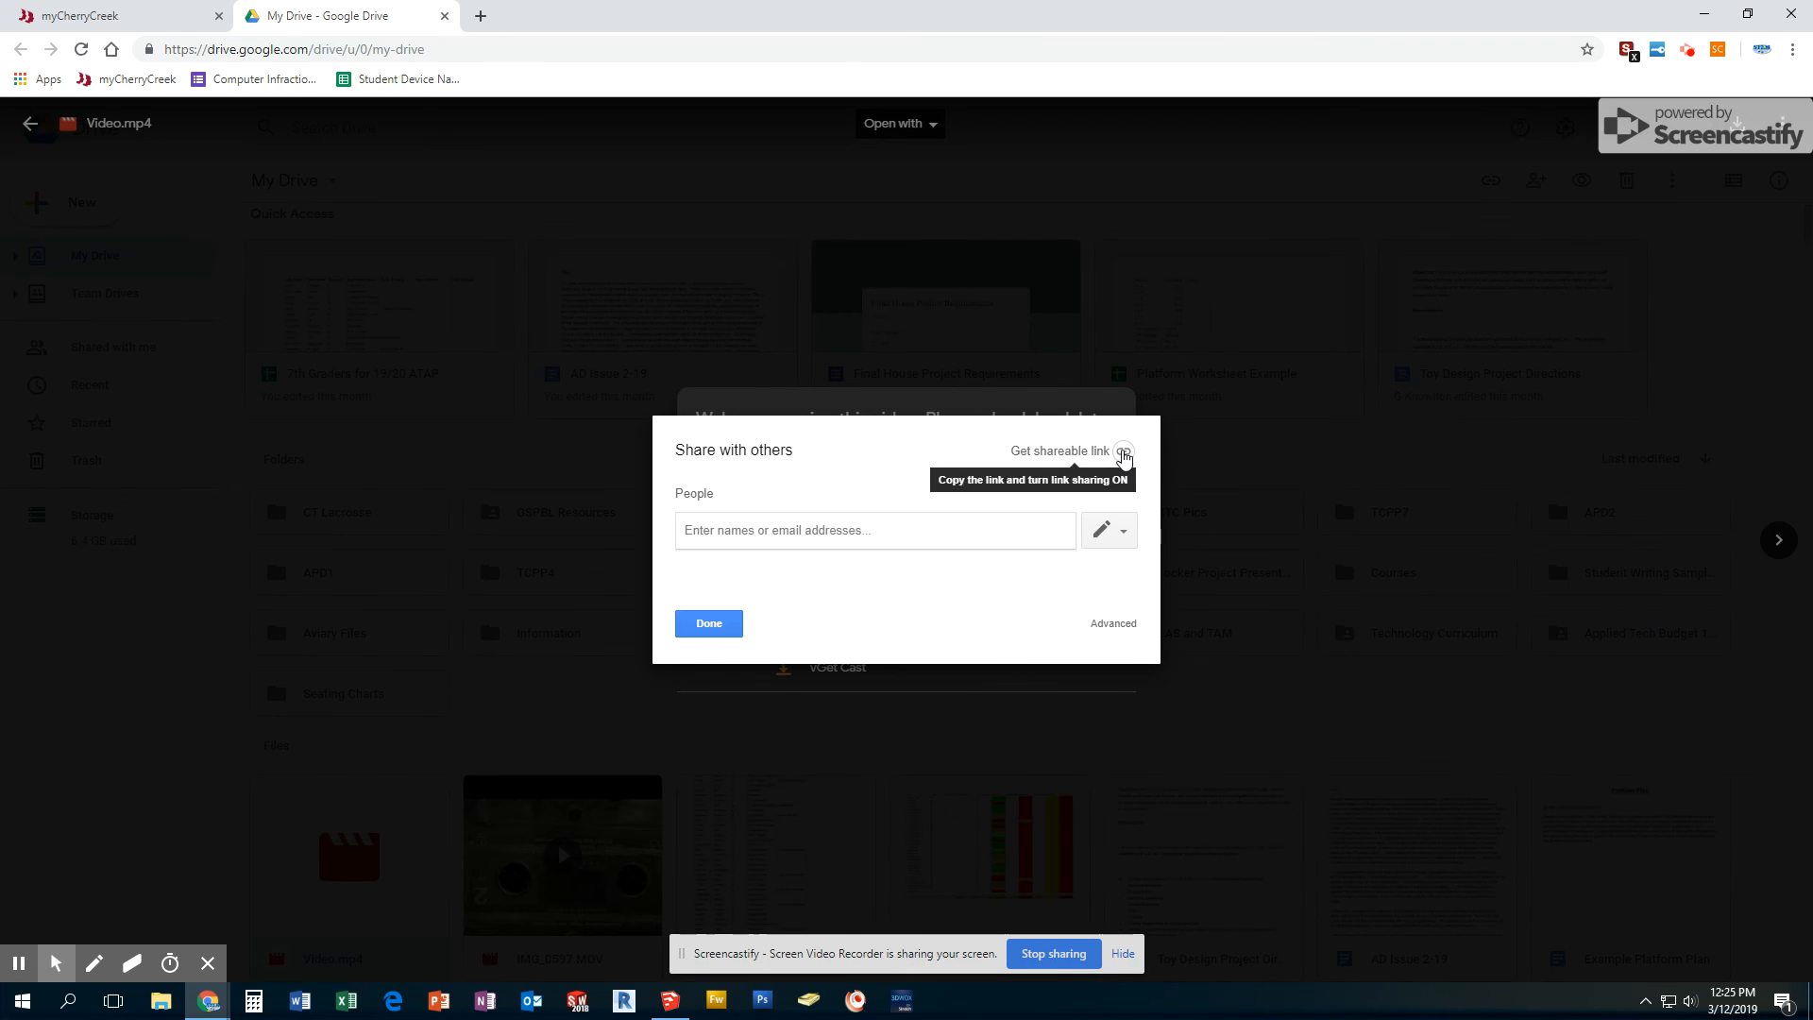
{"action": "left_click", "coordinate": [1123, 452]}
{"action": "left_click", "coordinate": [1101, 526]}
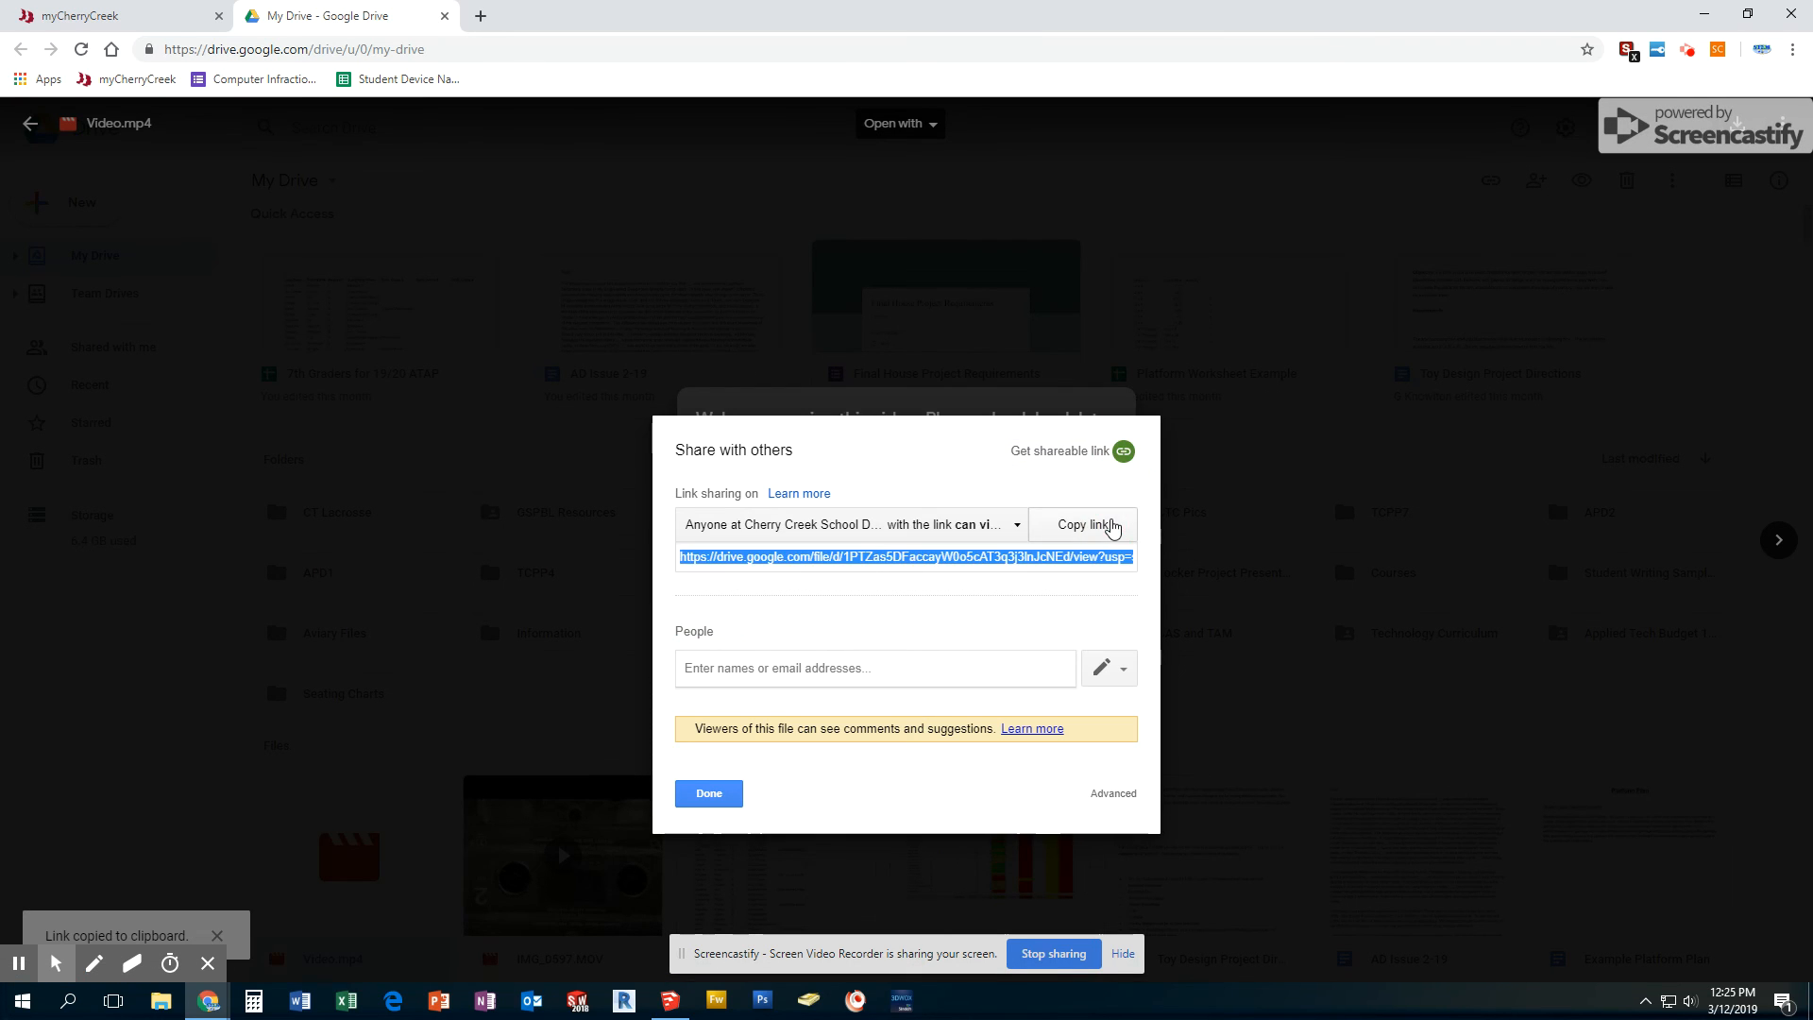
{"action": "left_click", "coordinate": [711, 800]}
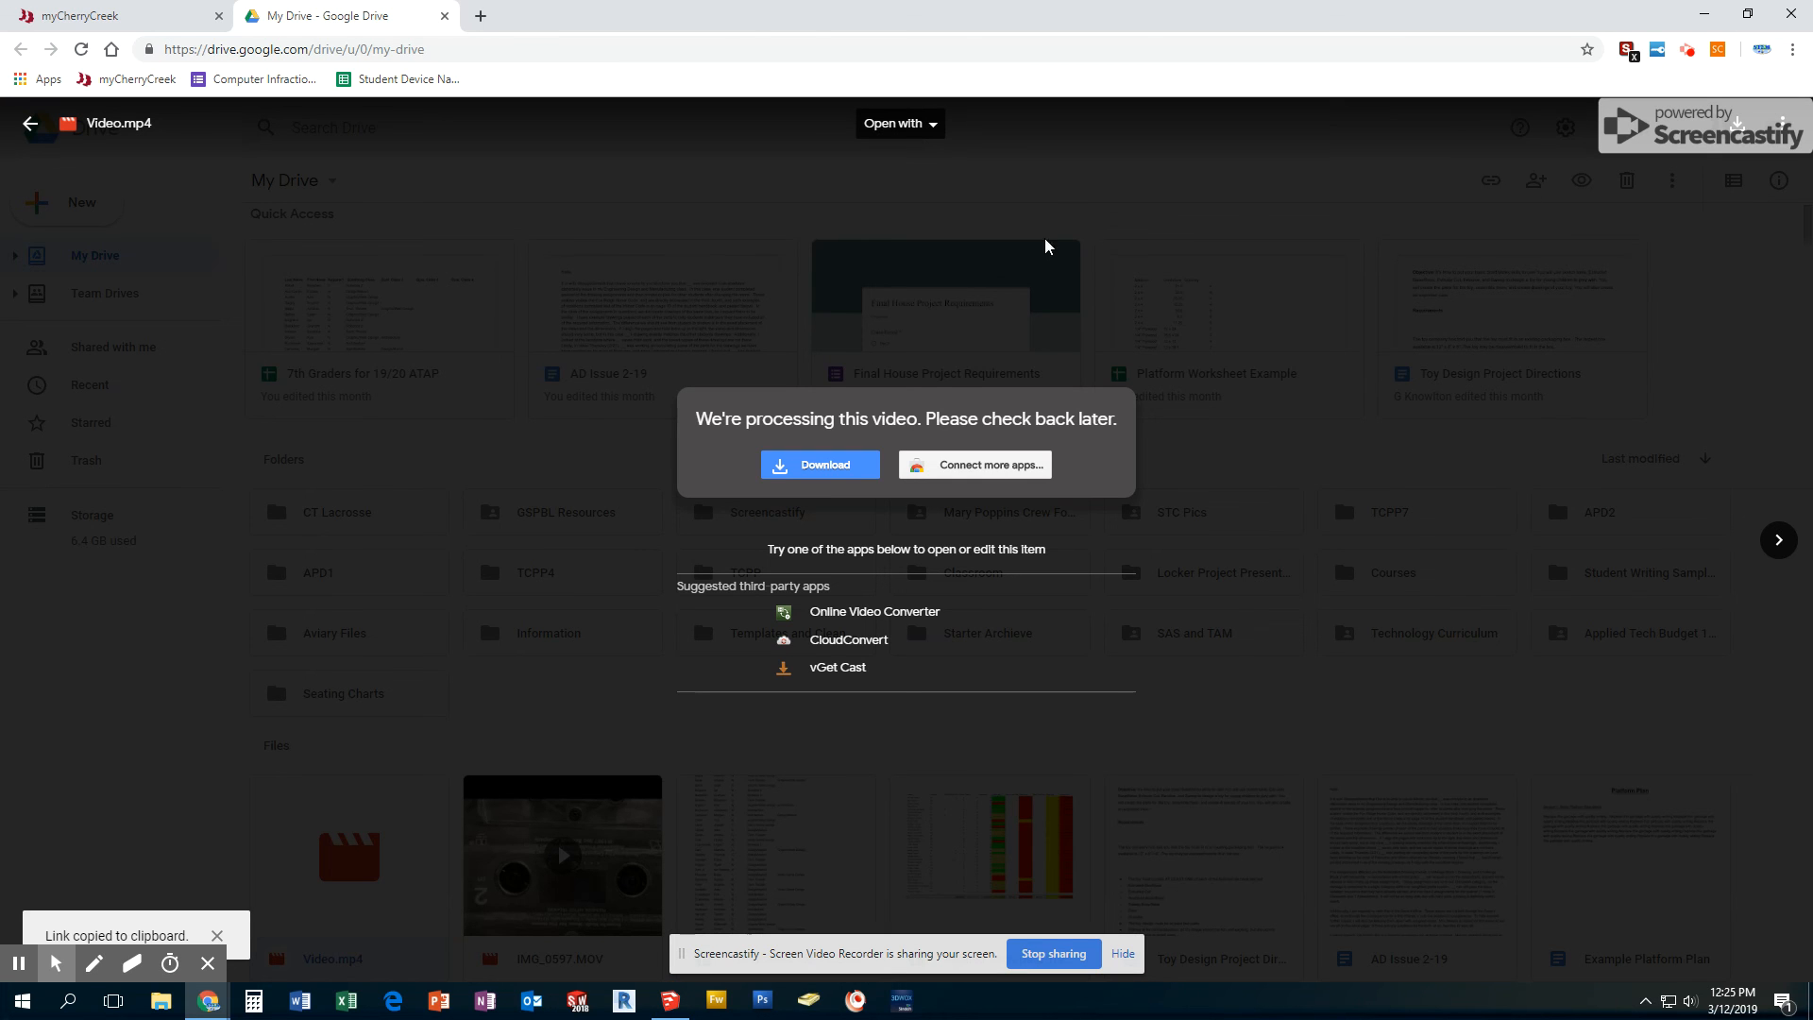
{"action": "left_click", "coordinate": [30, 122]}
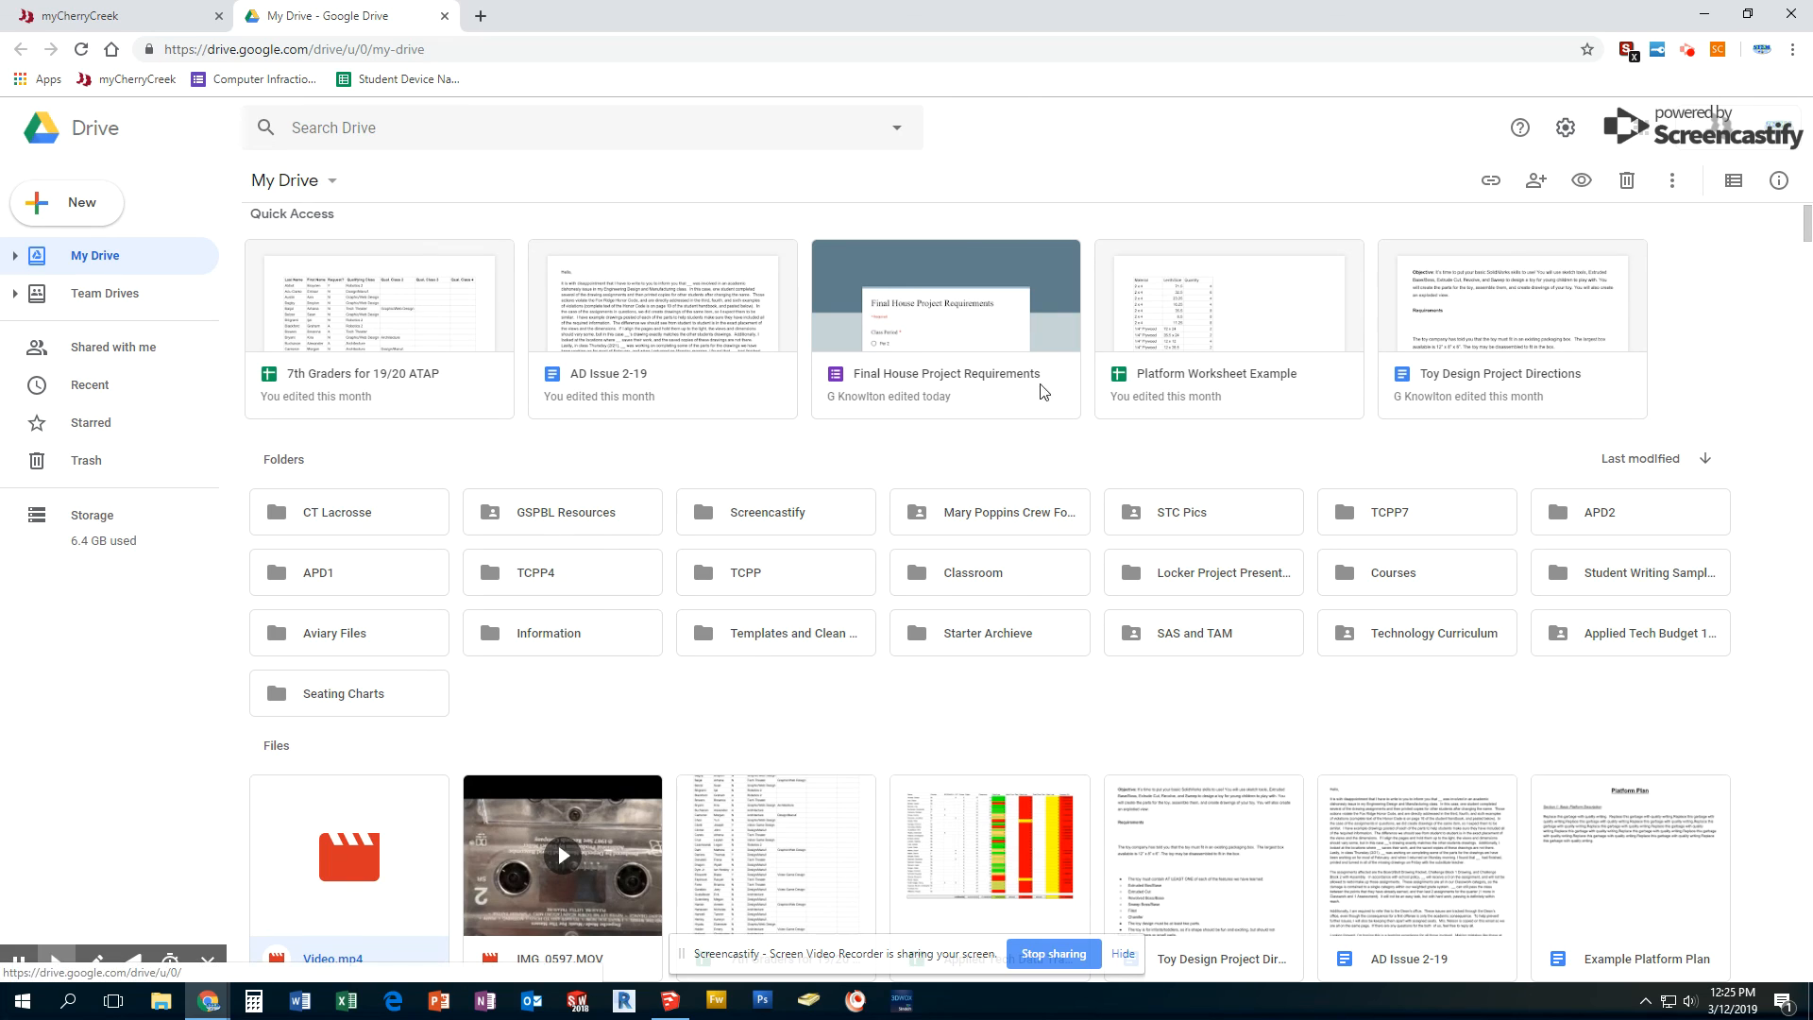